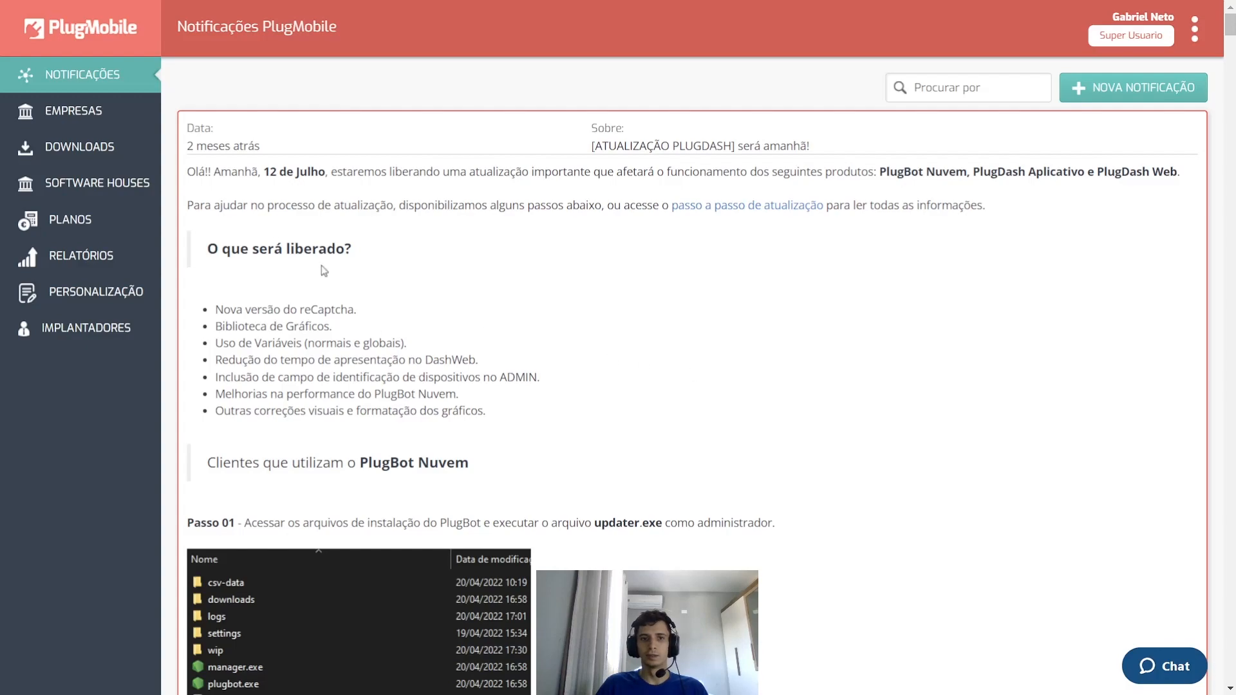
# - Open the online support chat, start a message, then minimize the chat
pyautogui.scroll(-8, 565, 331)
pyautogui.scroll(-5, 978, 451)
pyautogui.scroll(12, 1017, 457)
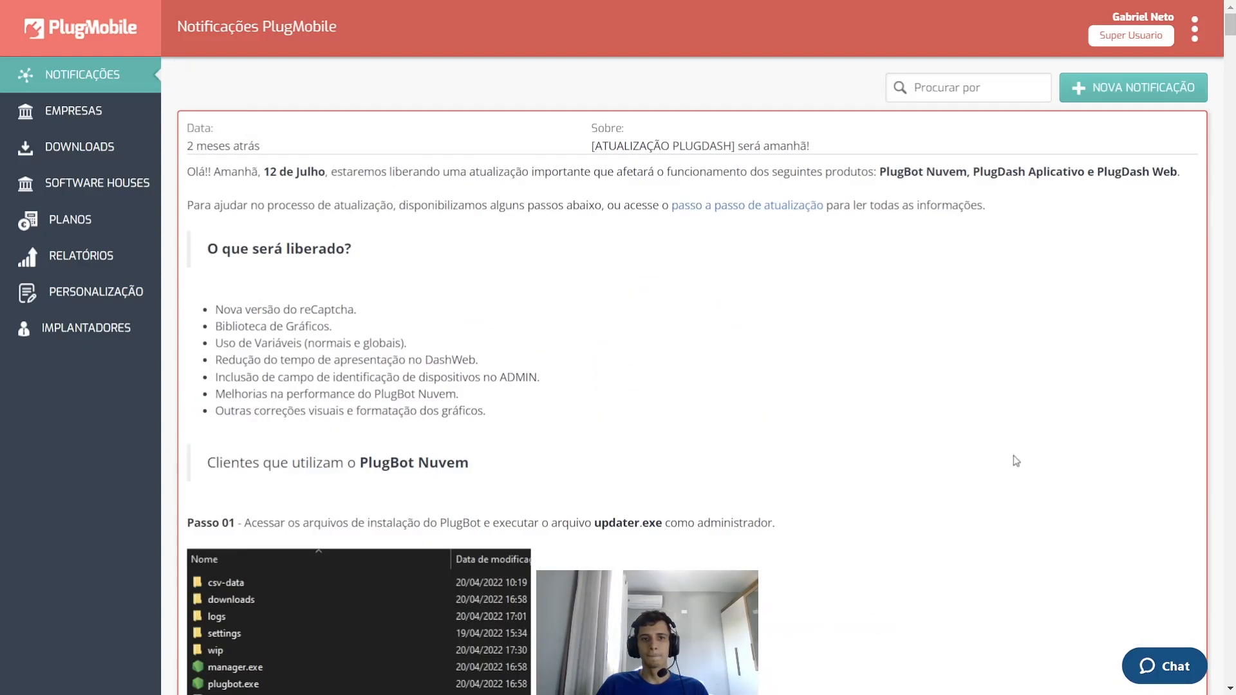
pyautogui.click(1149, 663)
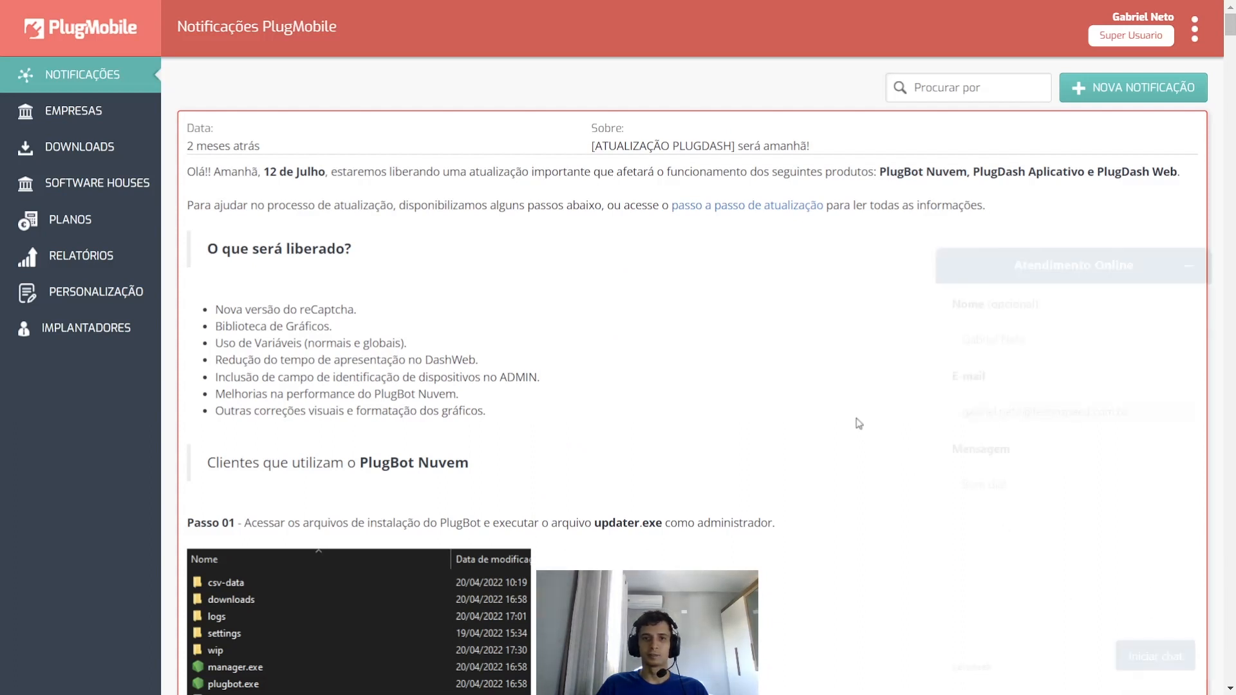
pyautogui.click(1037, 500)
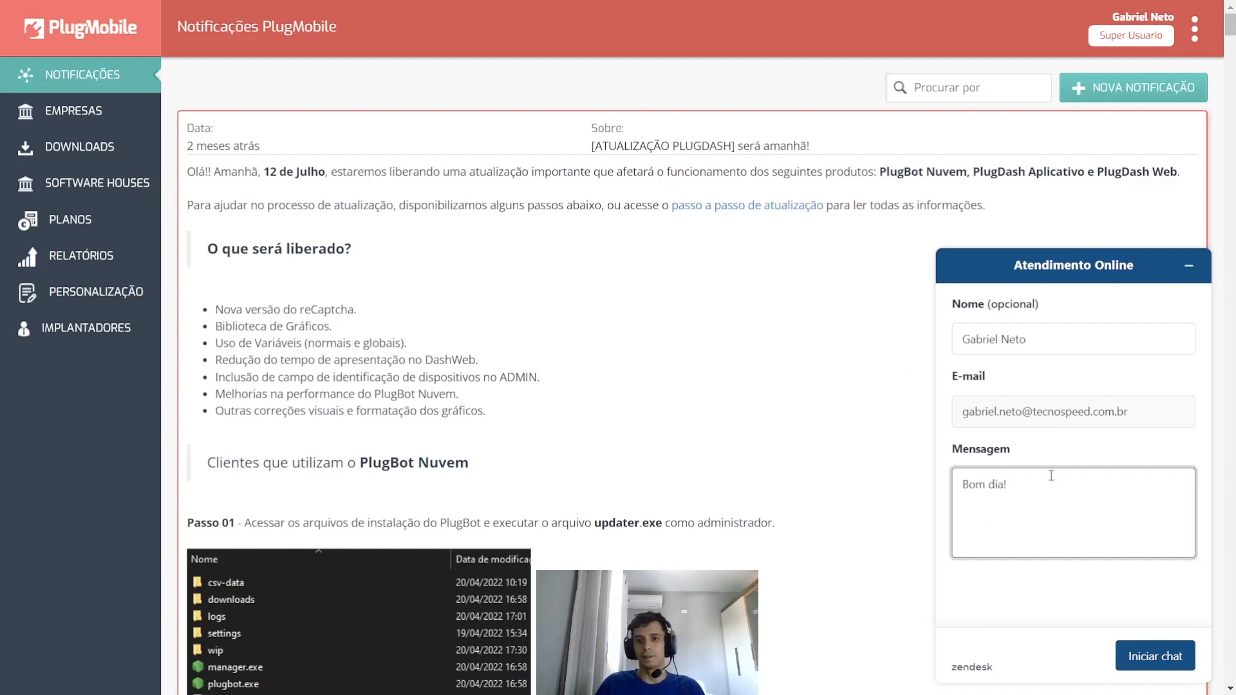
pyautogui.click(1188, 269)
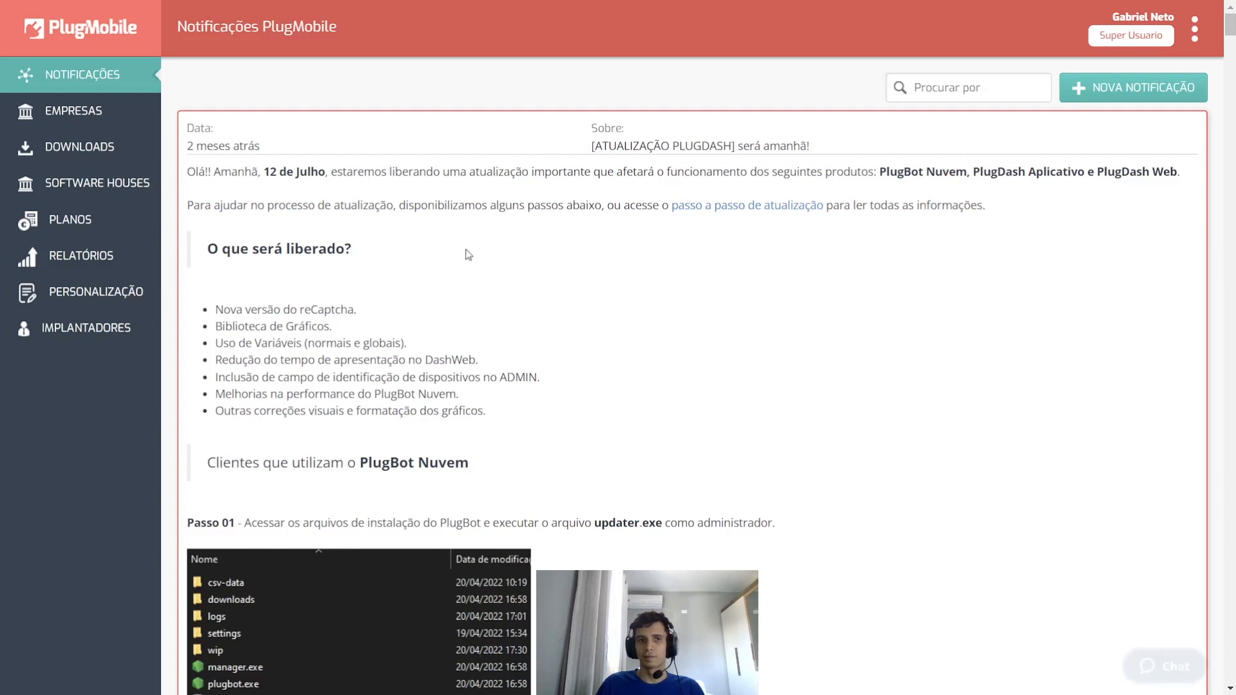
# - Go to EMPRESAS > DOWNLOADS and highlight the Android aab, apk and iOS source download names
pyautogui.click(61, 114)
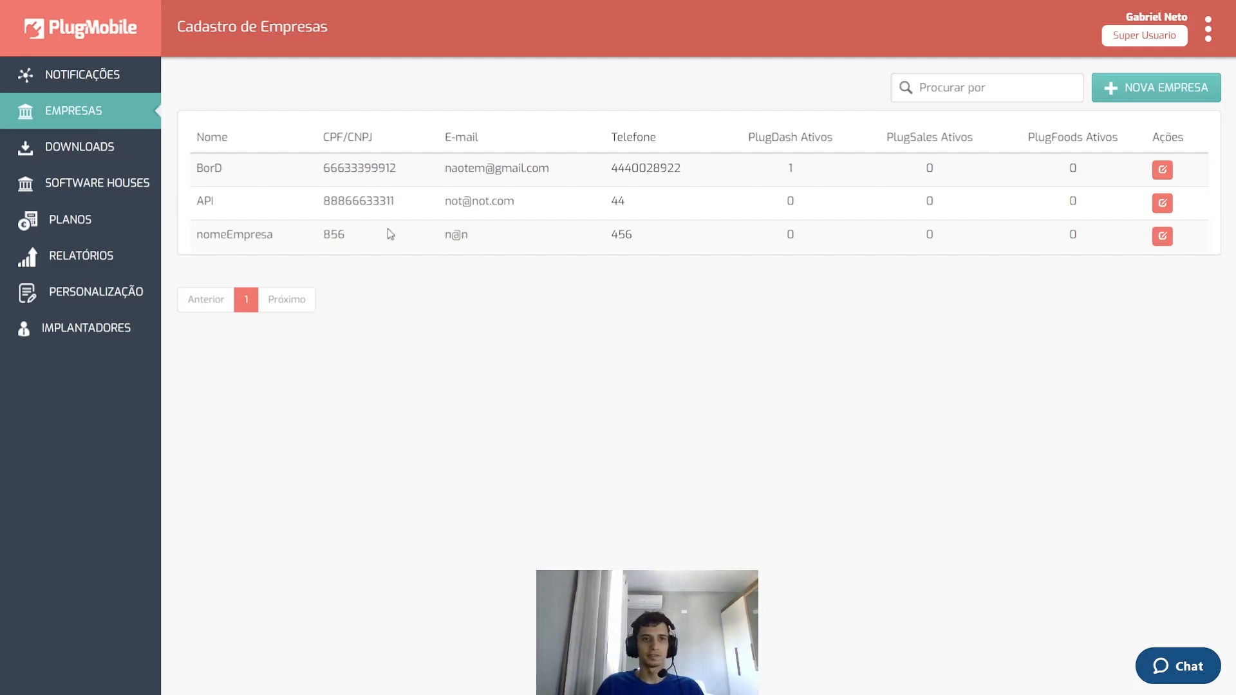
pyautogui.click(113, 153)
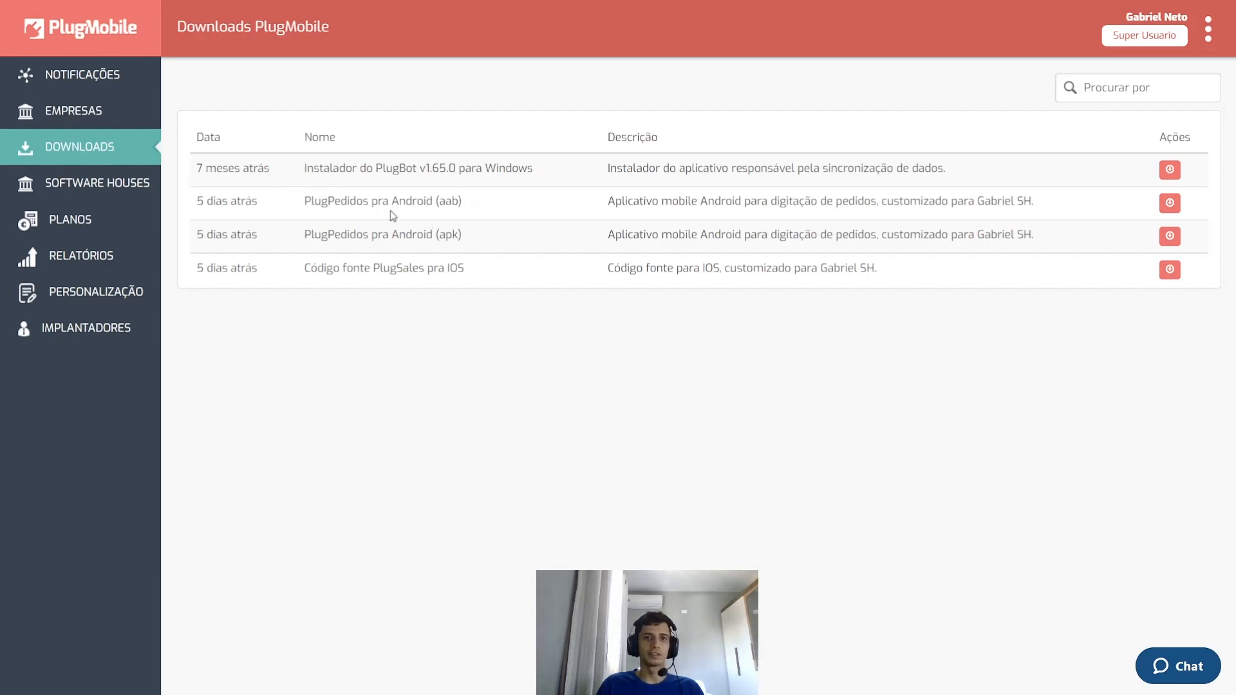
pyautogui.moveTo(308, 203); pyautogui.dragTo(461, 223)
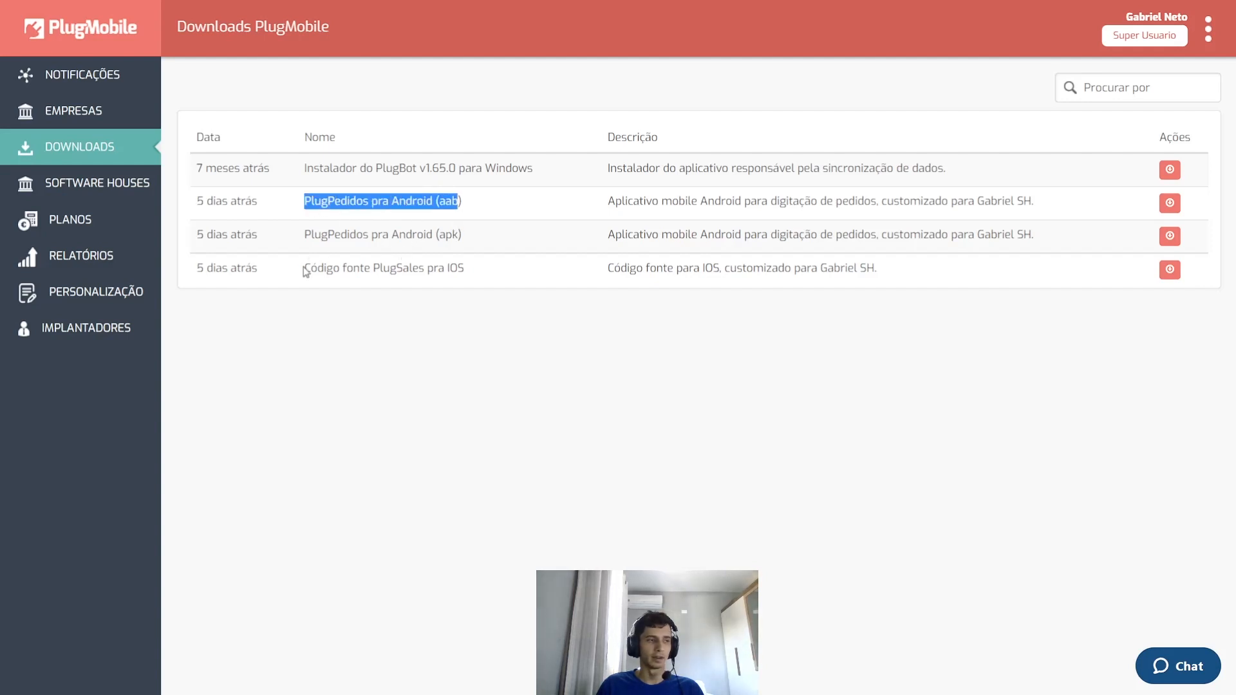
pyautogui.moveTo(306, 271); pyautogui.dragTo(469, 271)
pyautogui.click(338, 206)
pyautogui.moveTo(303, 204); pyautogui.dragTo(461, 205)
pyautogui.click(392, 224)
pyautogui.moveTo(303, 233); pyautogui.dragTo(474, 234)
pyautogui.click(475, 234)
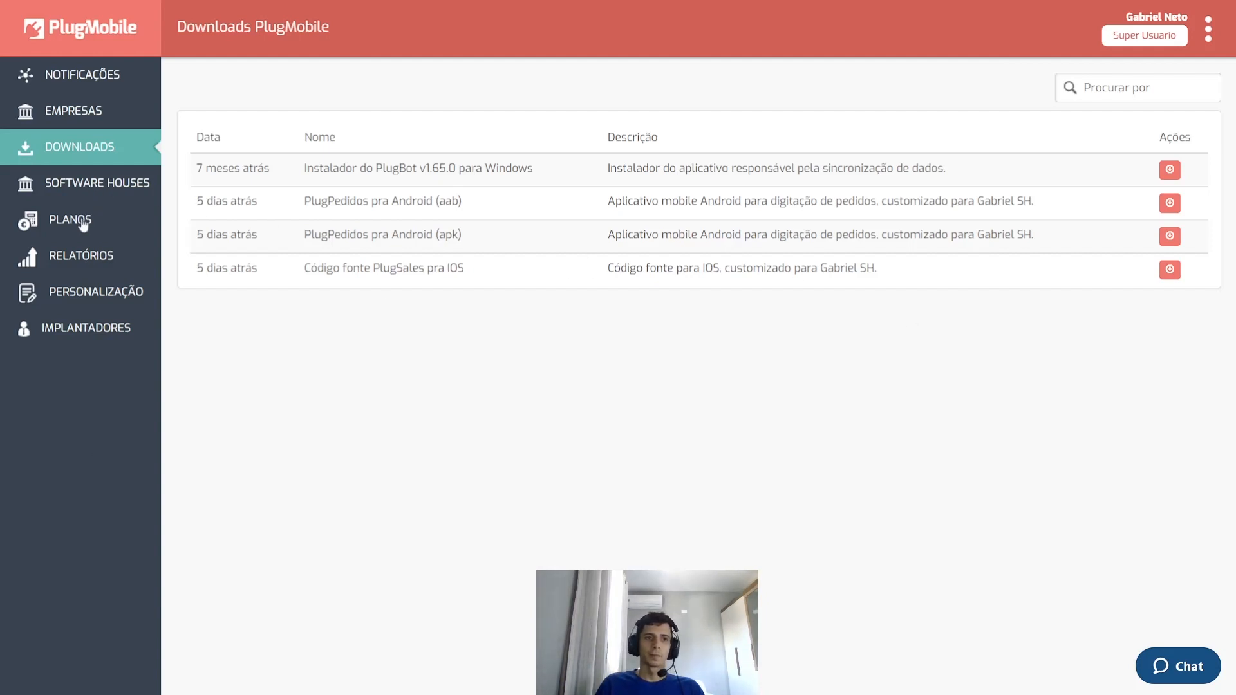
# - View the Relatório de Clientes report, noting PlugDash's 25-device limit, then open Personalização > Implantadores
pyautogui.click(97, 256)
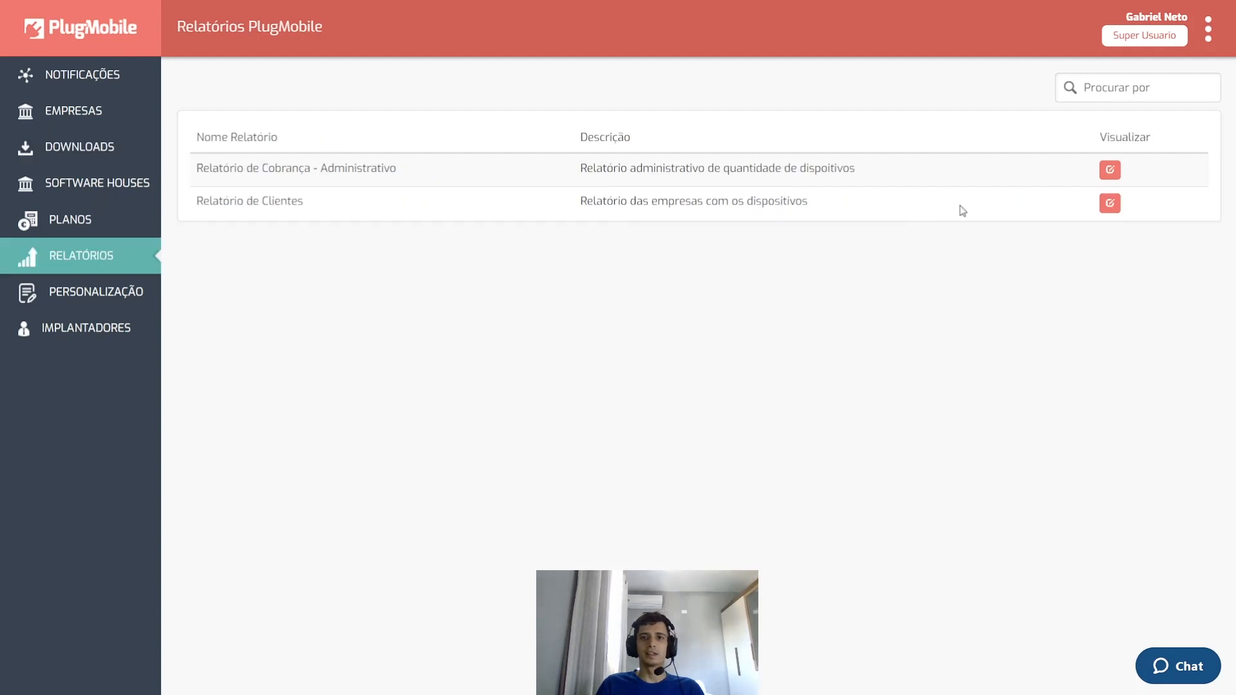
pyautogui.click(1111, 208)
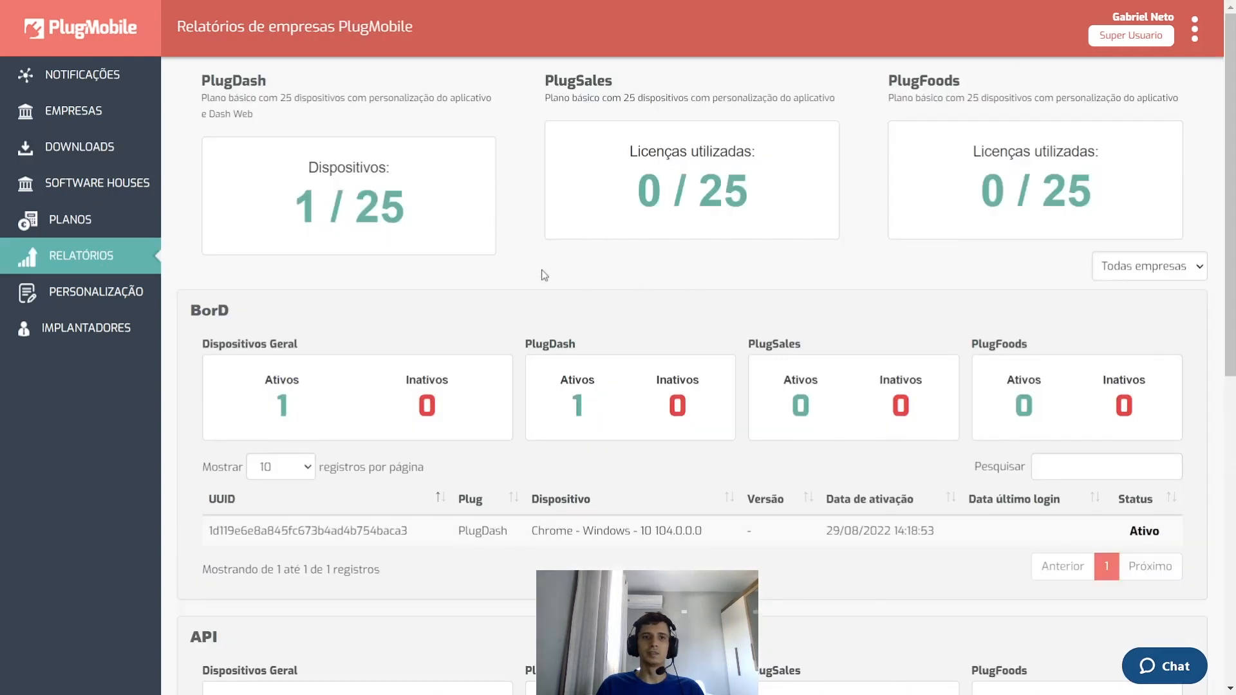
pyautogui.moveTo(294, 202); pyautogui.dragTo(318, 207)
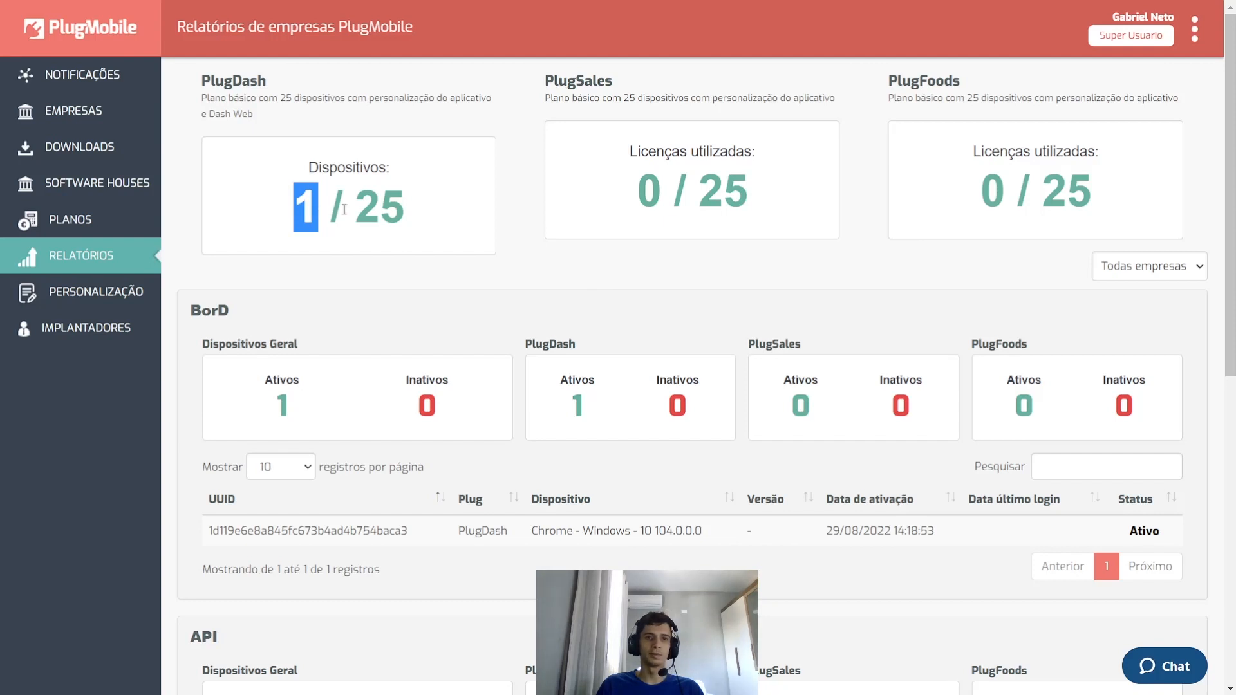
pyautogui.moveTo(357, 206); pyautogui.dragTo(399, 207)
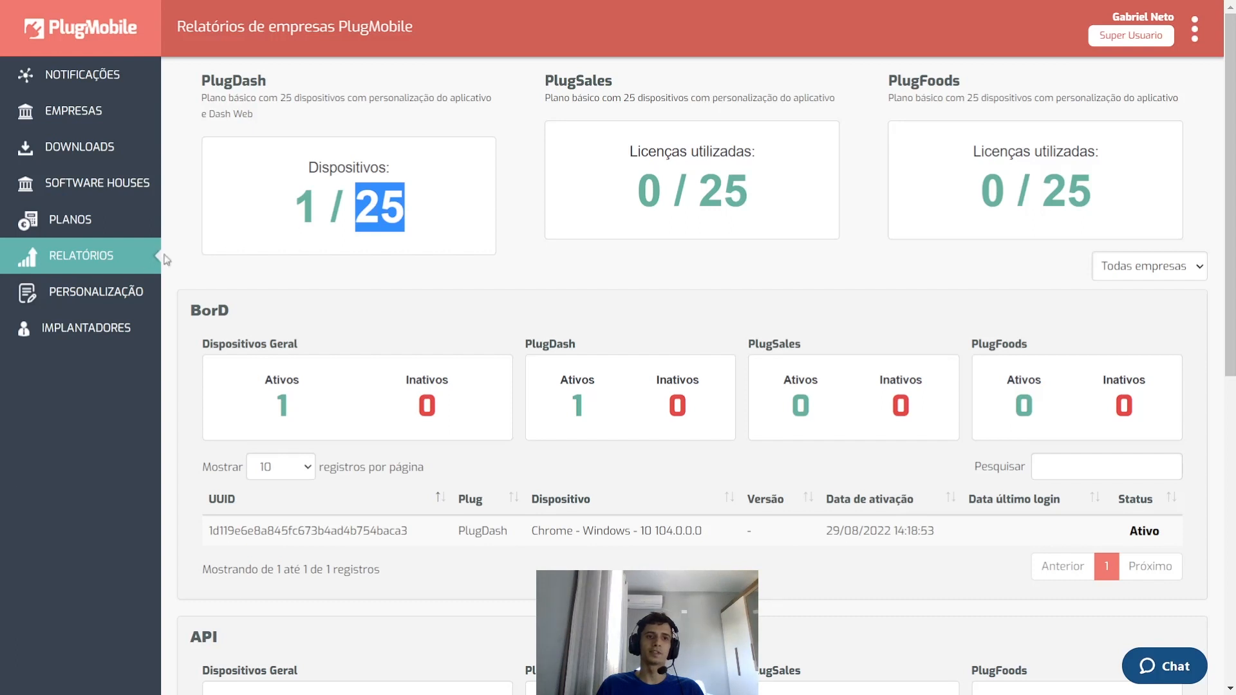
pyautogui.click(90, 289)
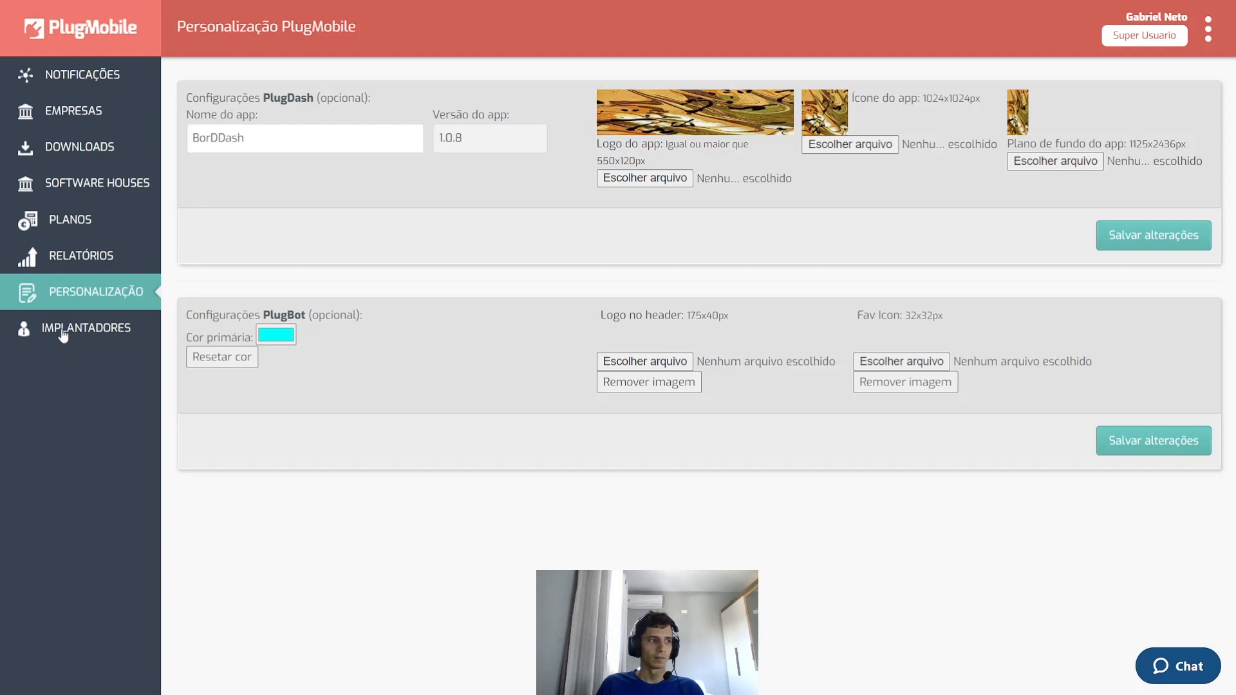
pyautogui.click(91, 327)
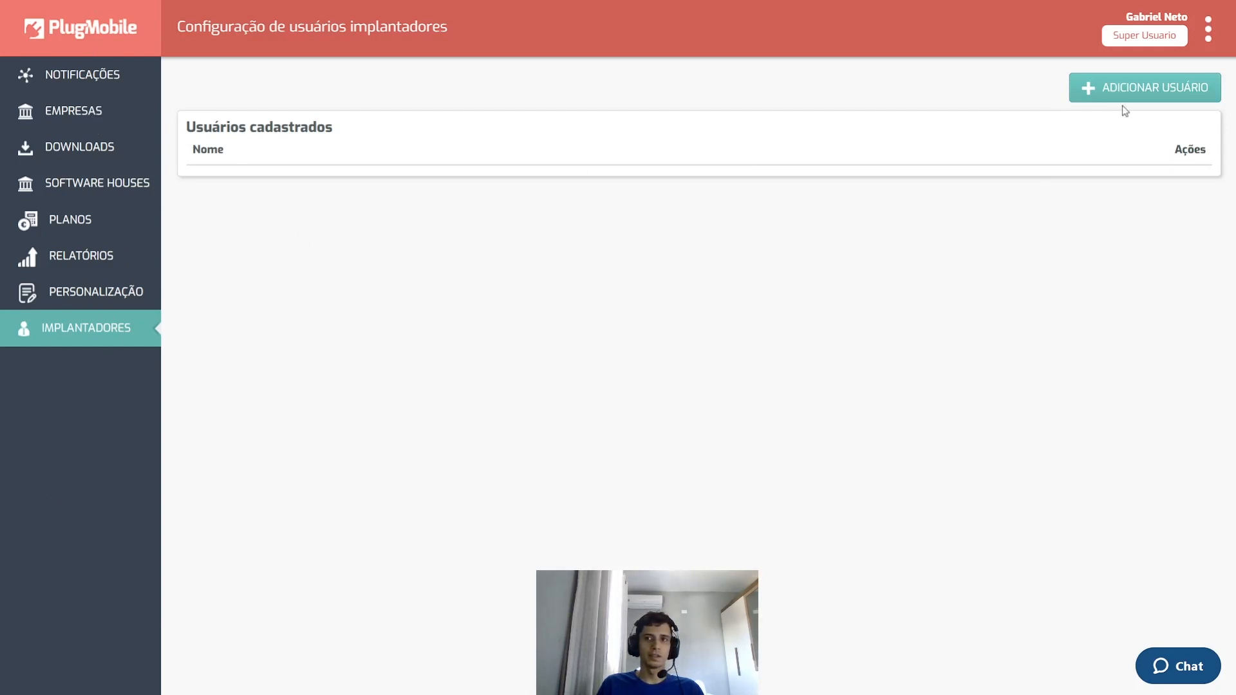
# - Start a new implantador user and fill in its name, e-mail, phone and password
pyautogui.click(1157, 96)
pyautogui.click(241, 150)
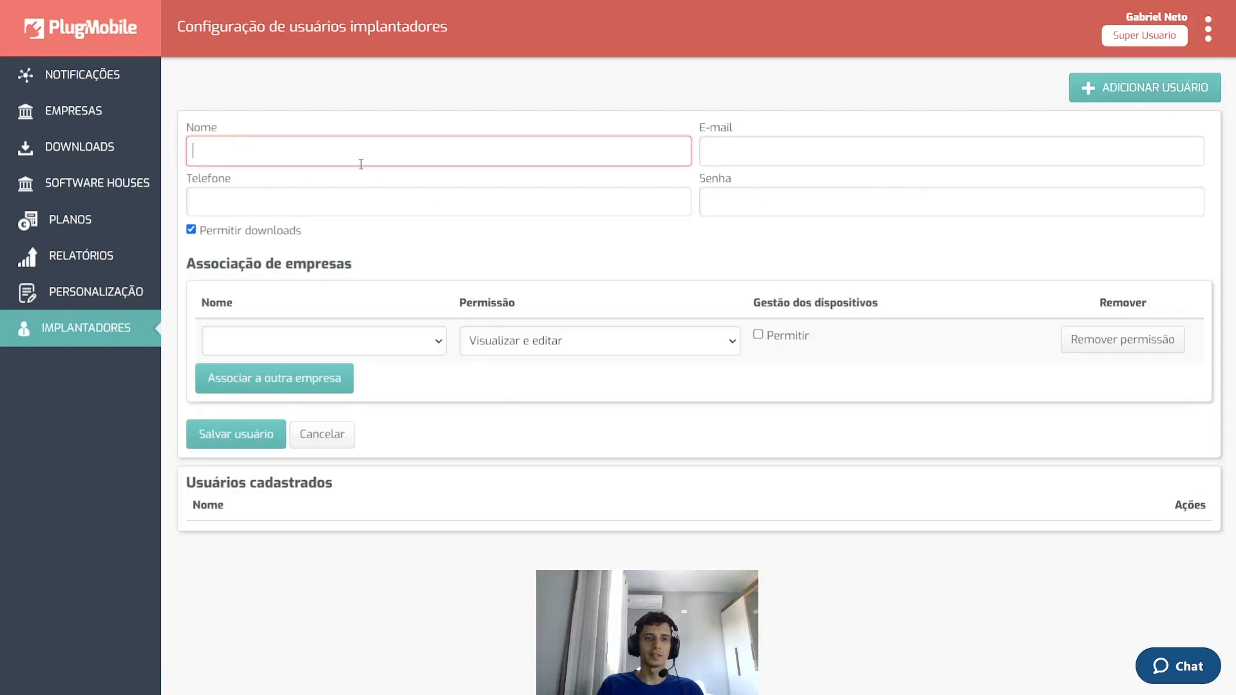
pyautogui.click(502, 242)
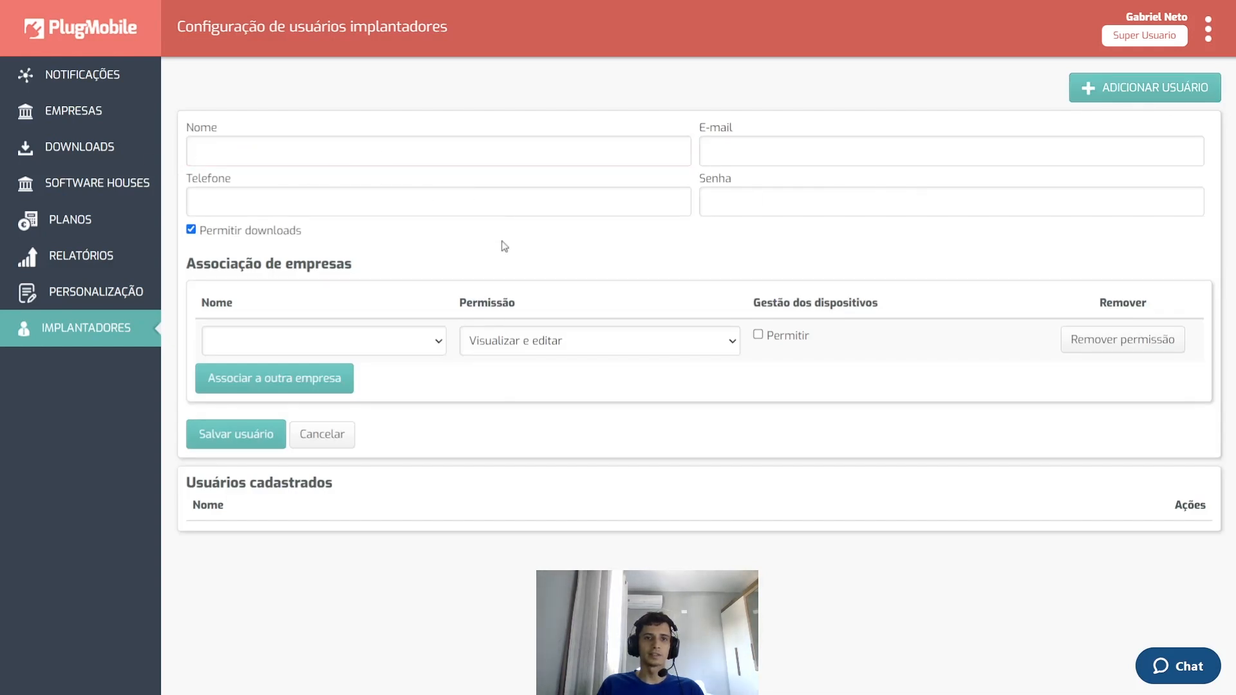
pyautogui.click(235, 152)
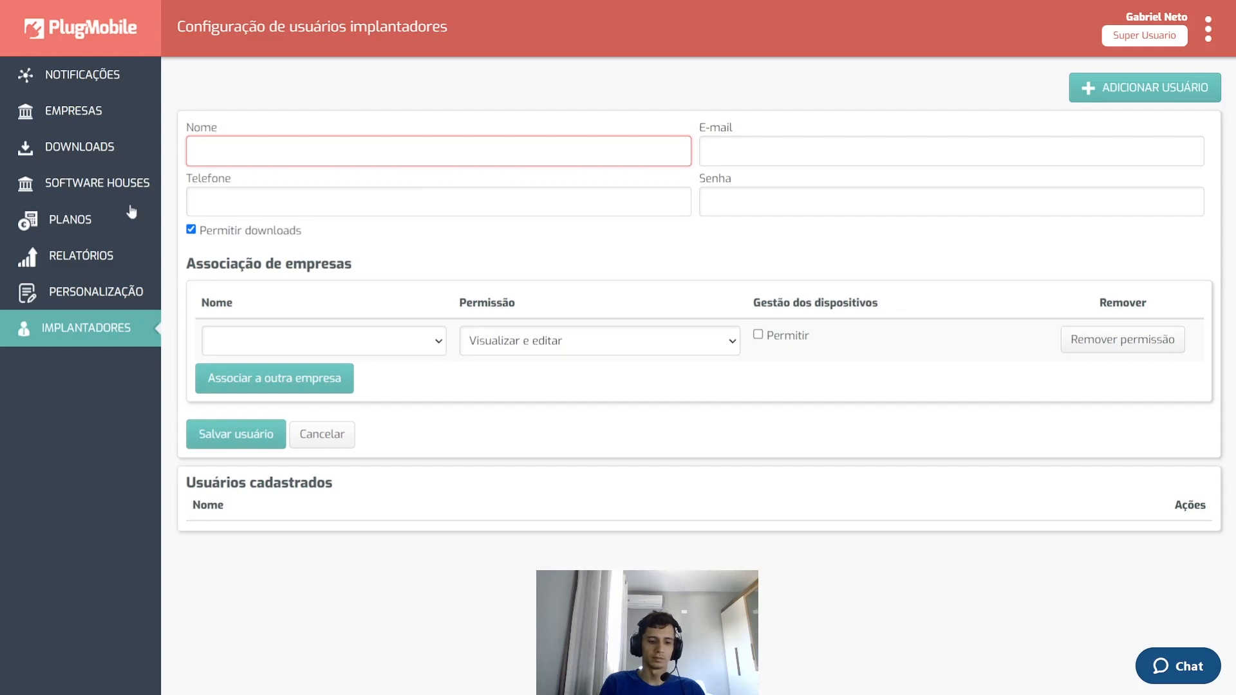
pyautogui.click(744, 143)
pyautogui.write('aa')
pyautogui.click(553, 225)
pyautogui.click(555, 206)
pyautogui.write('44')
pyautogui.click(777, 205)
pyautogui.write('•••')
# - Associate the user with company BorD and give it view-and-edit permission
pyautogui.click(246, 332)
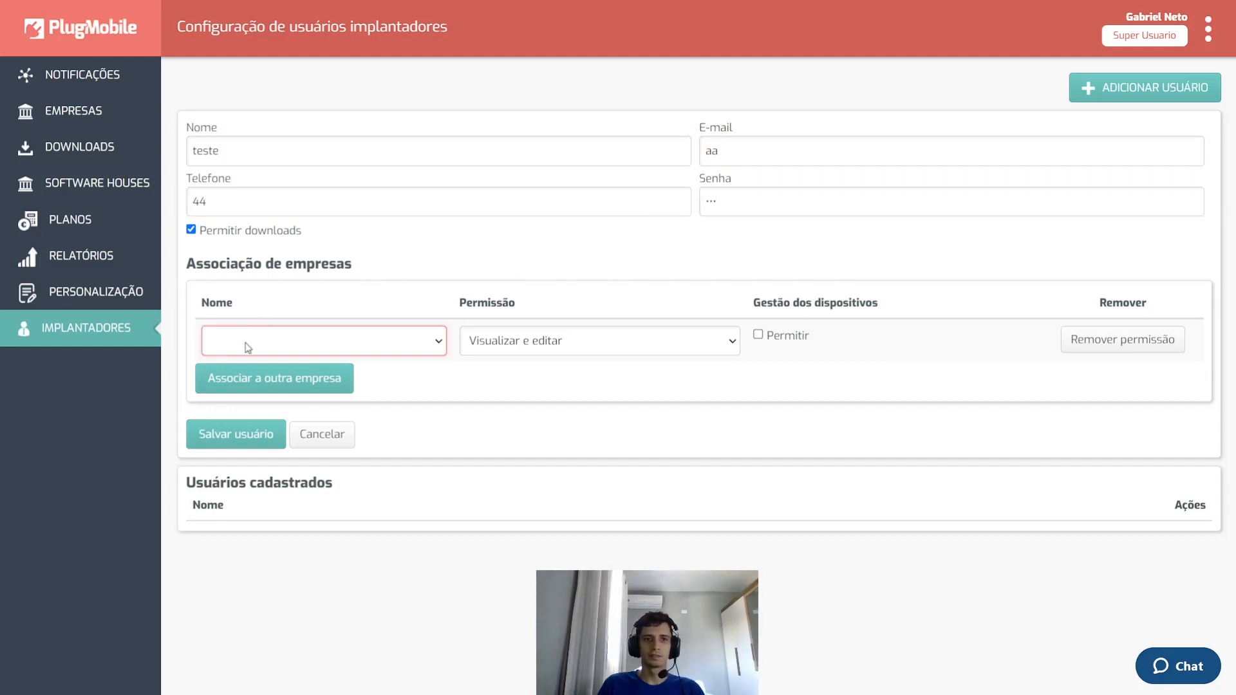
pyautogui.click(284, 399)
pyautogui.click(513, 340)
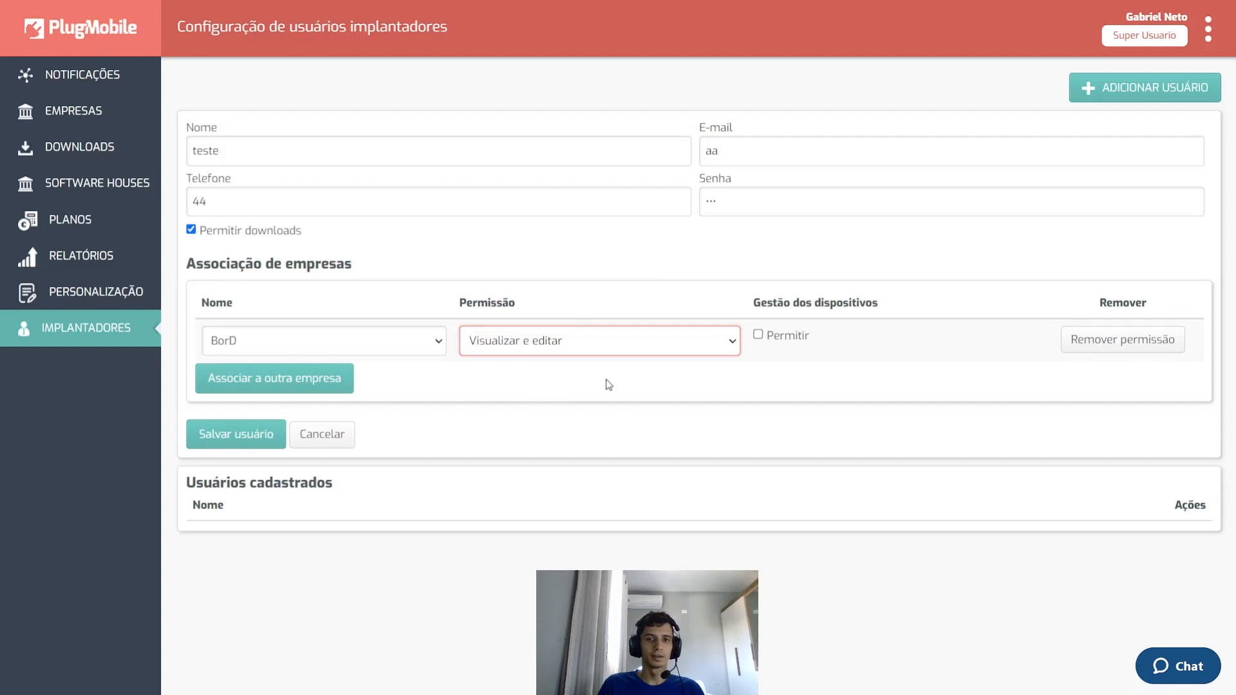
pyautogui.click(953, 384)
pyautogui.moveTo(762, 307); pyautogui.dragTo(830, 305)
pyautogui.click(821, 306)
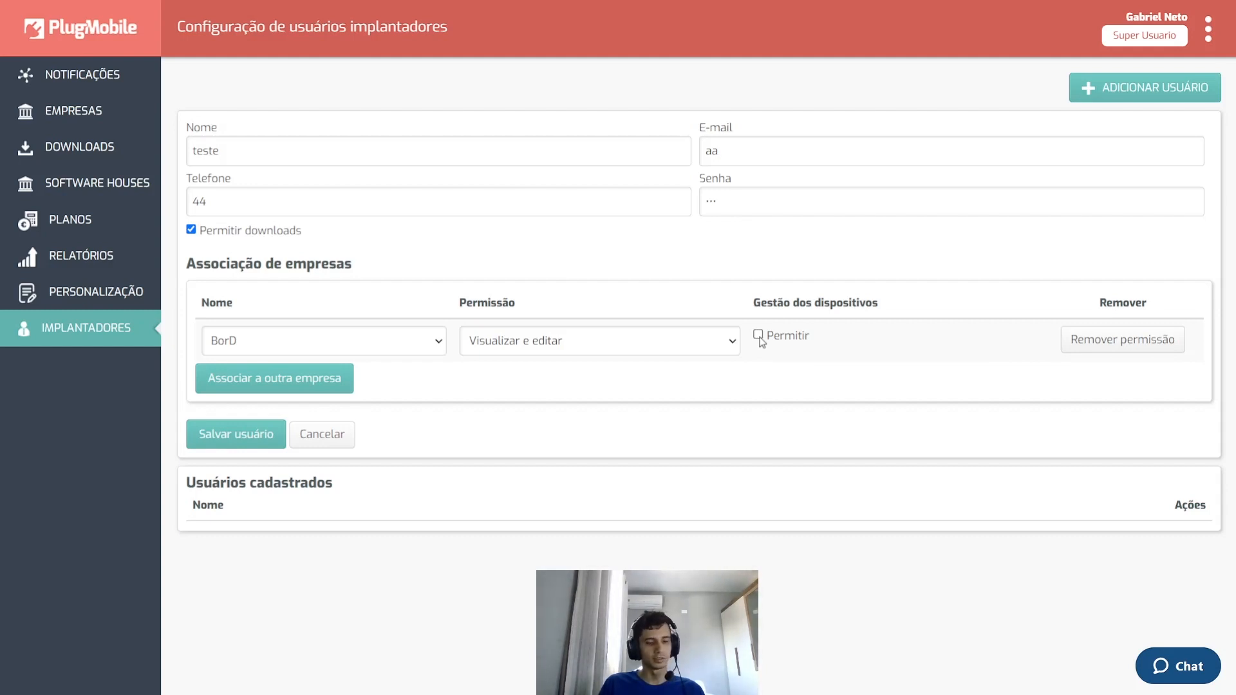
# - Add and then remove an empty second company row, and save the user
pyautogui.click(331, 397)
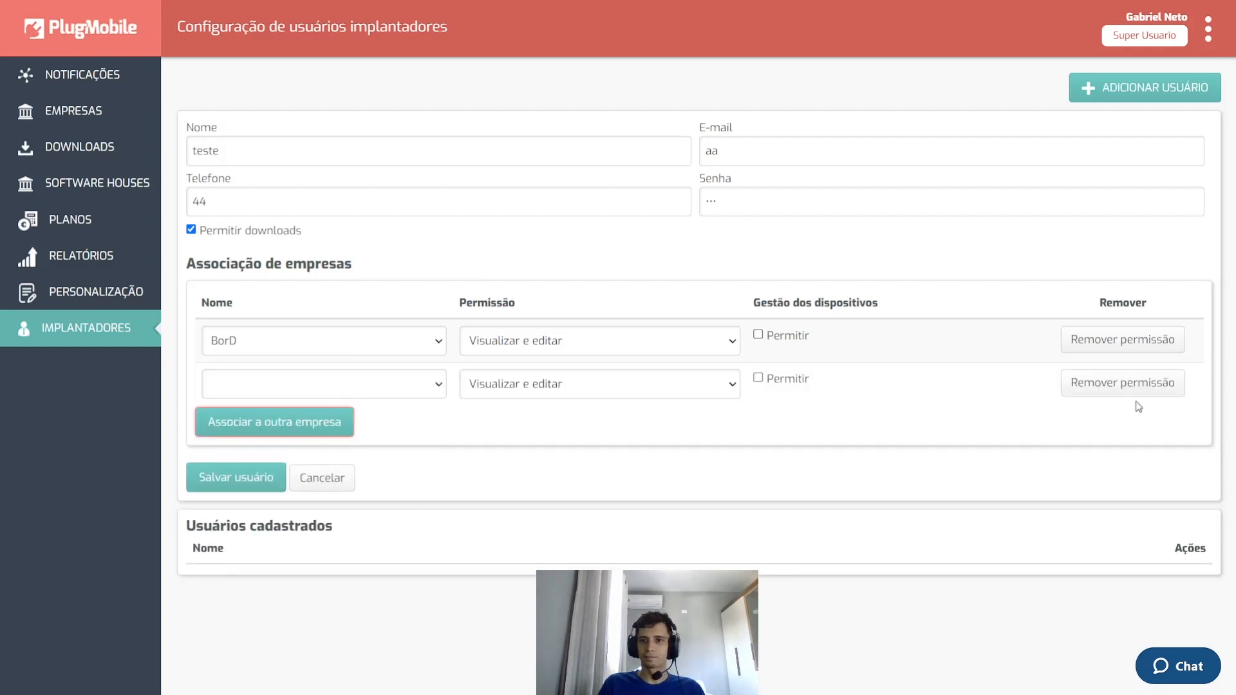
pyautogui.click(1103, 389)
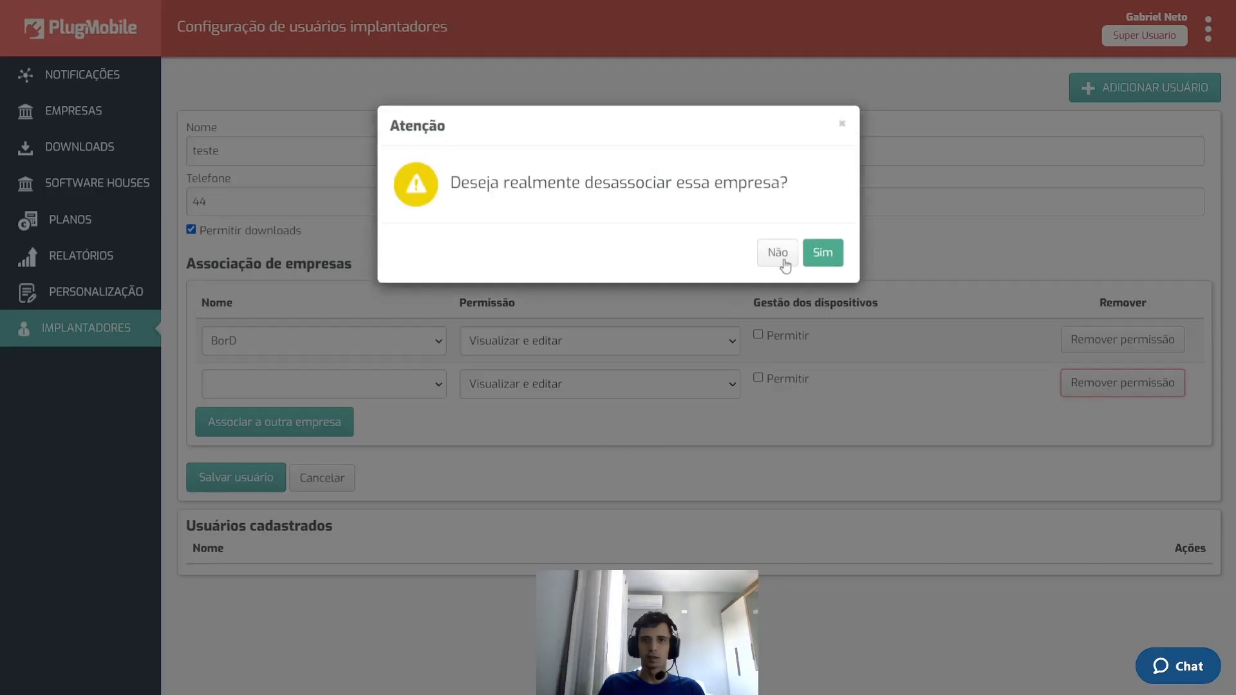
pyautogui.click(823, 253)
pyautogui.click(243, 434)
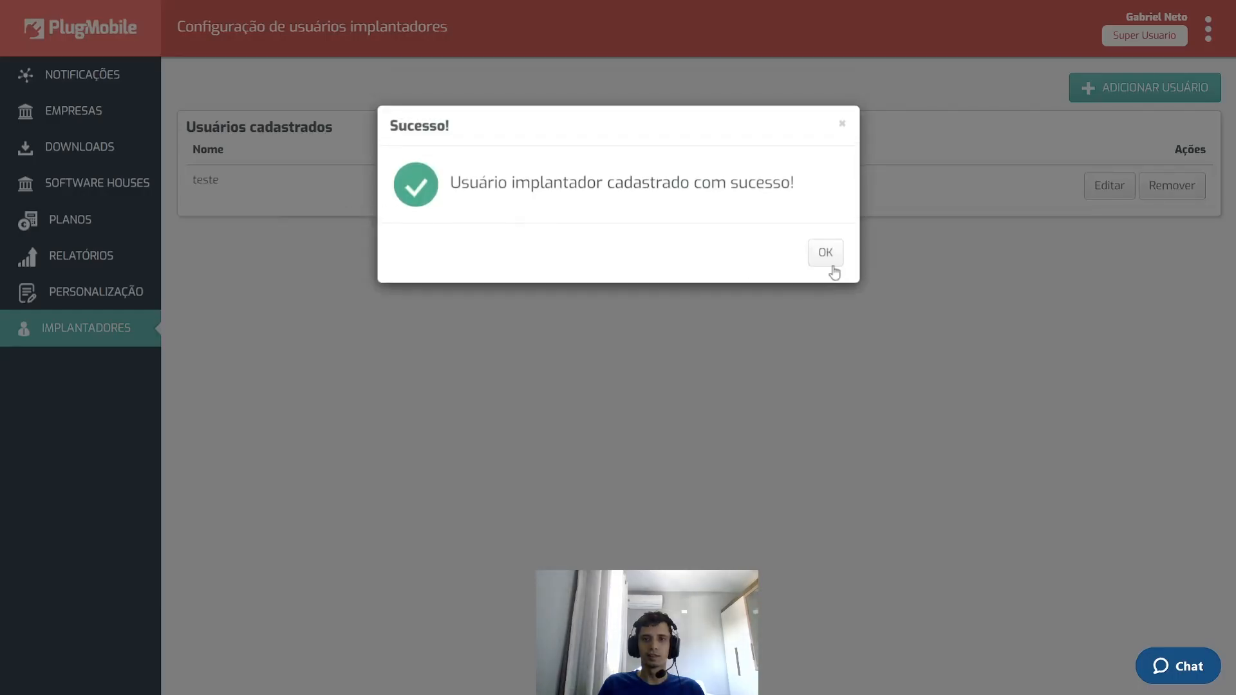
# - Dismiss the success message and highlight the teste user in the list
pyautogui.click(825, 253)
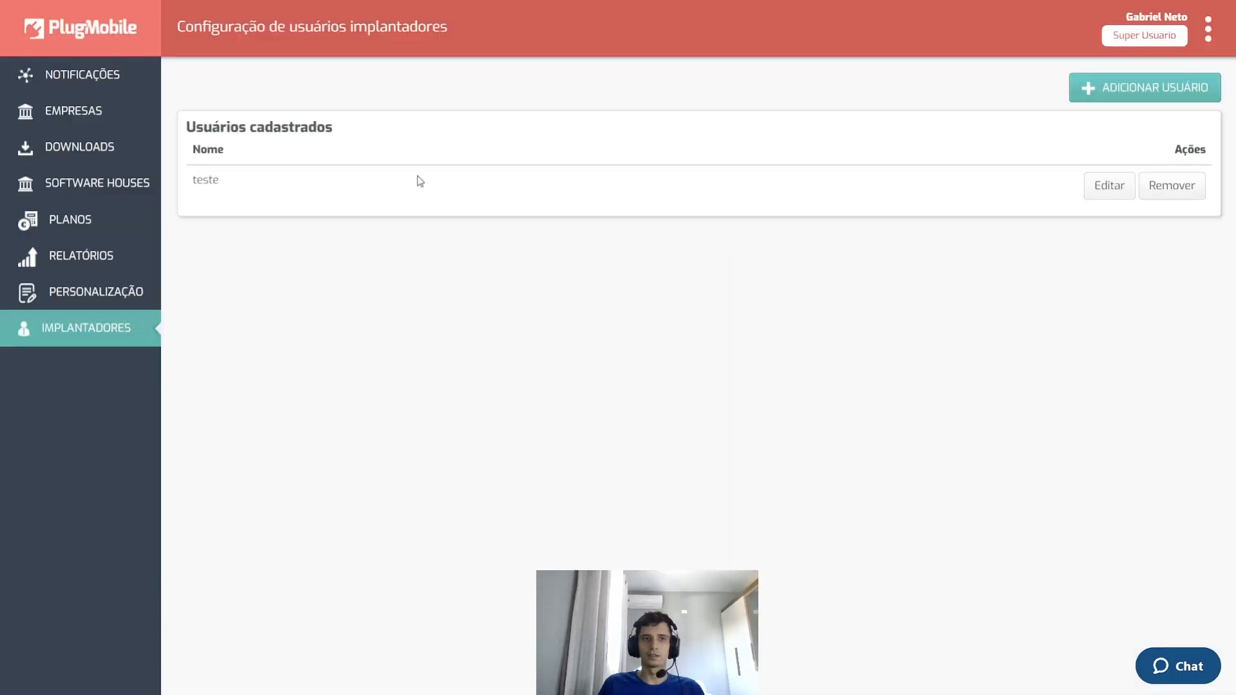
pyautogui.moveTo(204, 184); pyautogui.dragTo(347, 187)
pyautogui.click(381, 184)
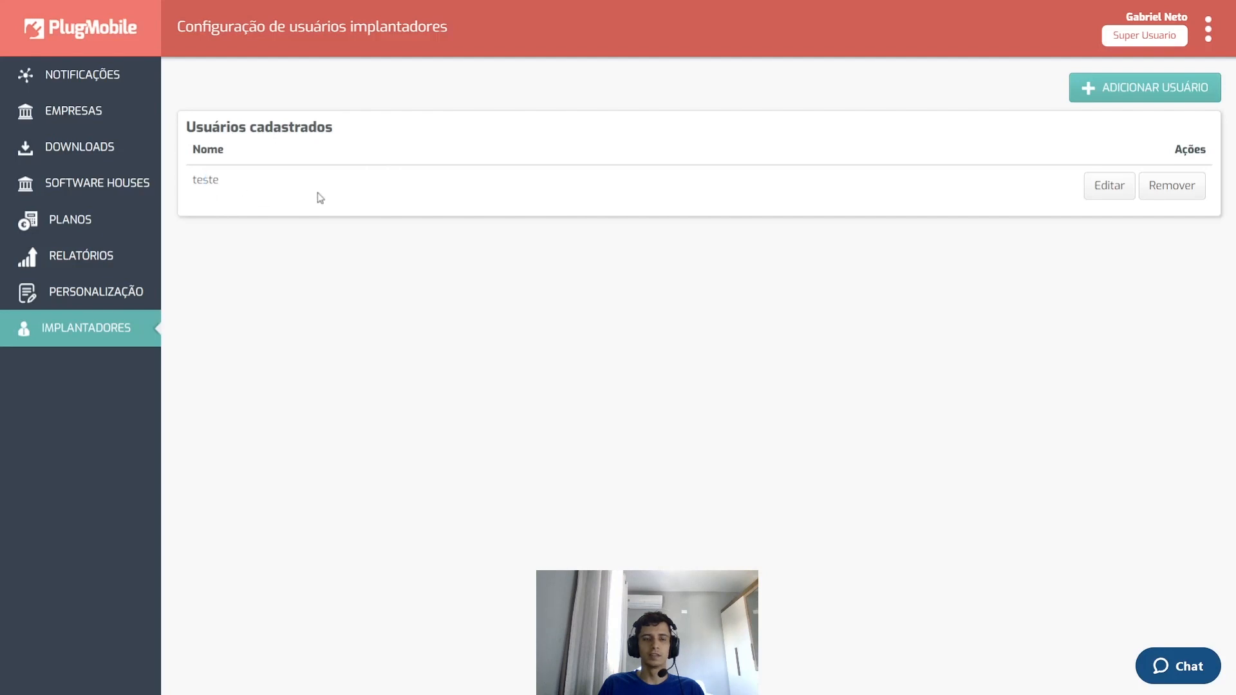
# - Review teste's e-mail, phone and password in its edit form, then switch to the admin Empresas tab
pyautogui.click(1104, 193)
pyautogui.doubleClick(737, 155)
pyautogui.click(575, 198)
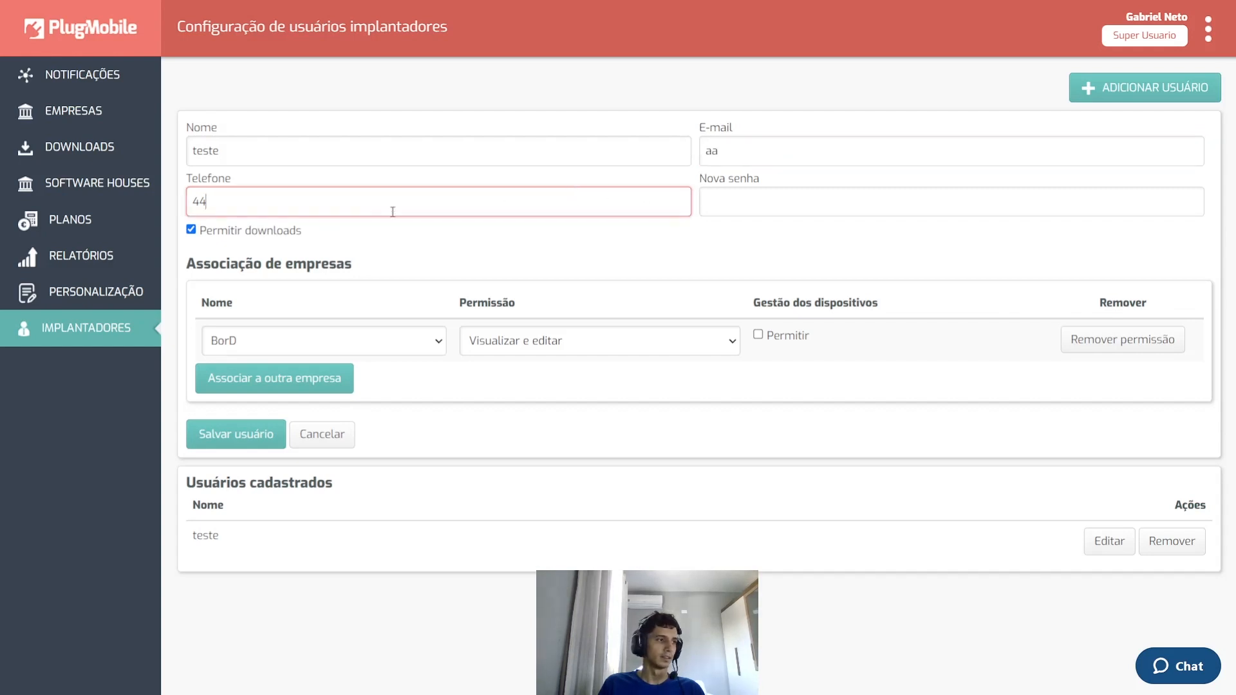
pyautogui.click(721, 199)
pyautogui.click(678, 217)
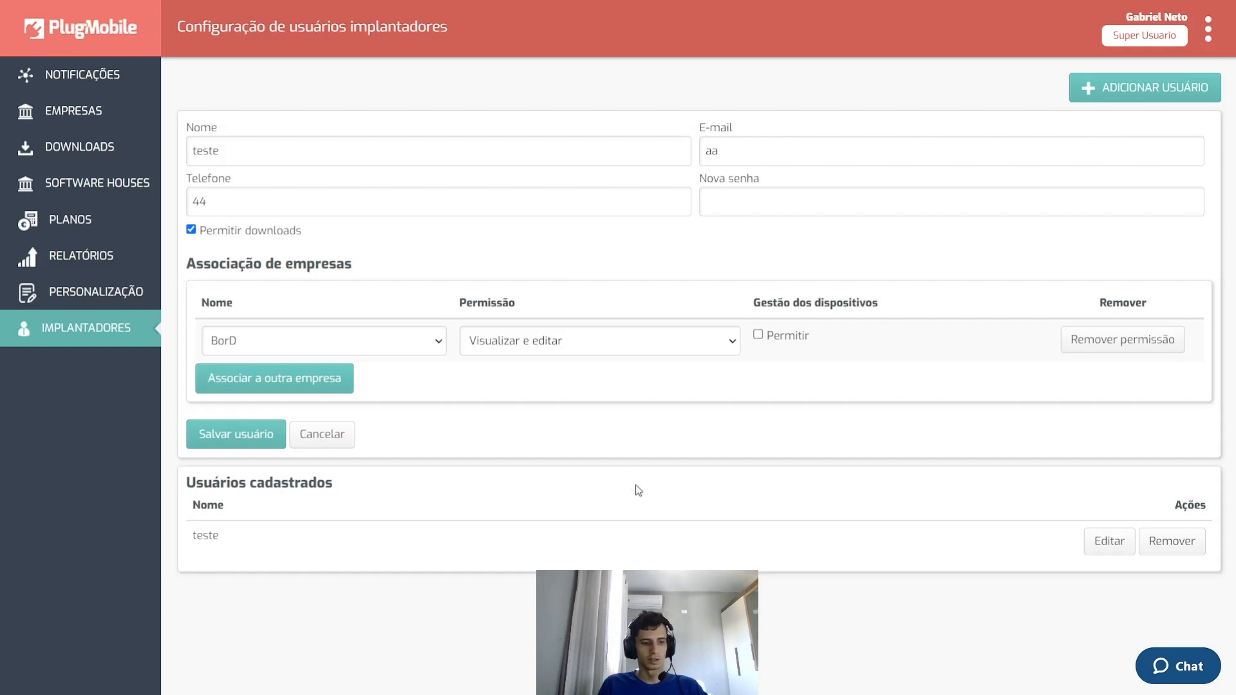
pyautogui.hotkey('ctrl', 'Tab')
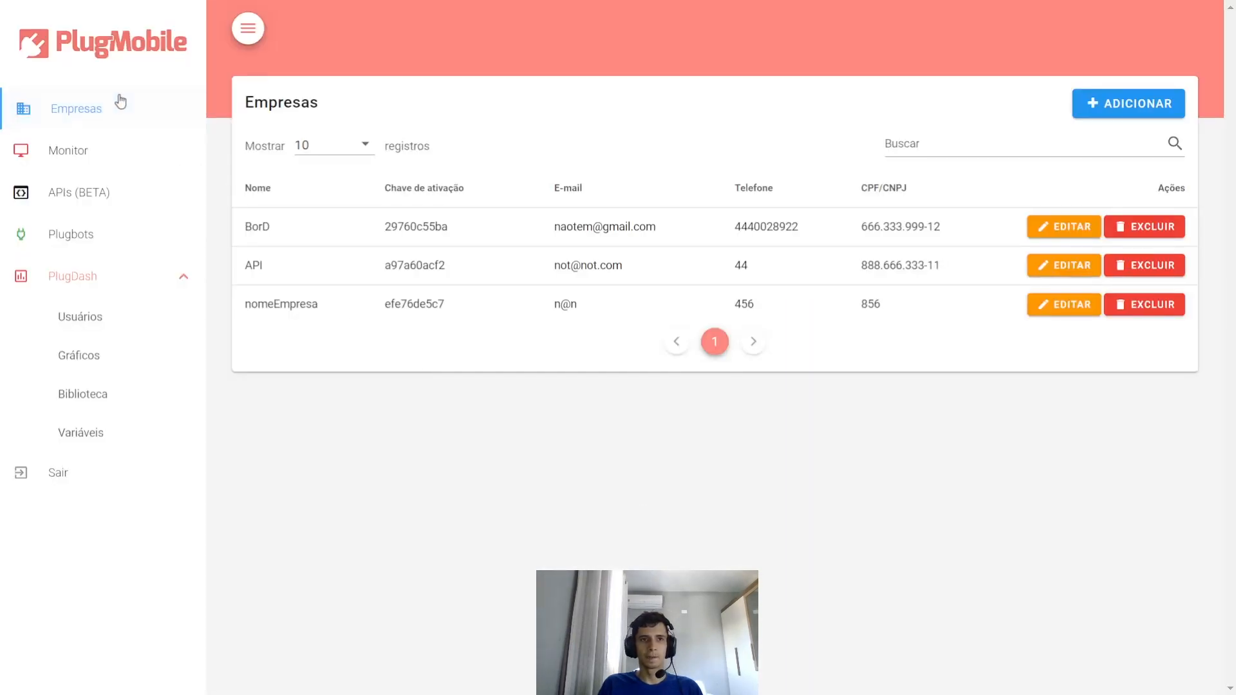
# - Collapse the PlugDash submenu and open the add-company form via ADICIONAR
pyautogui.click(89, 283)
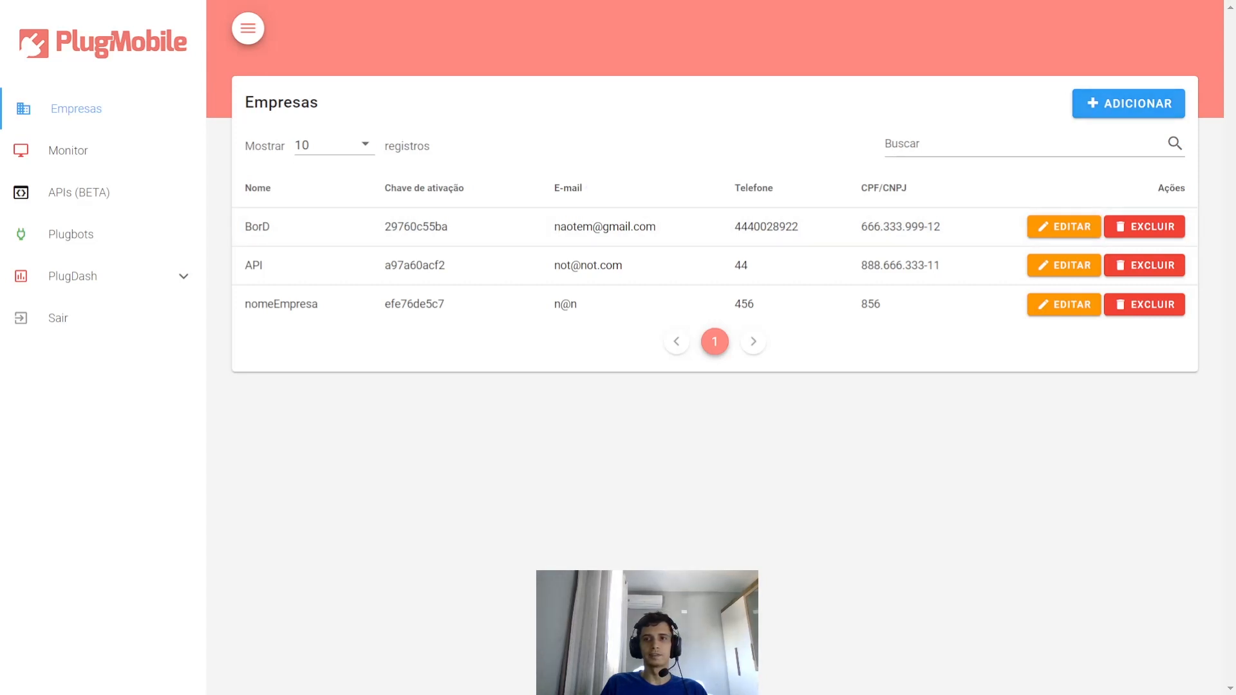
pyautogui.click(1131, 109)
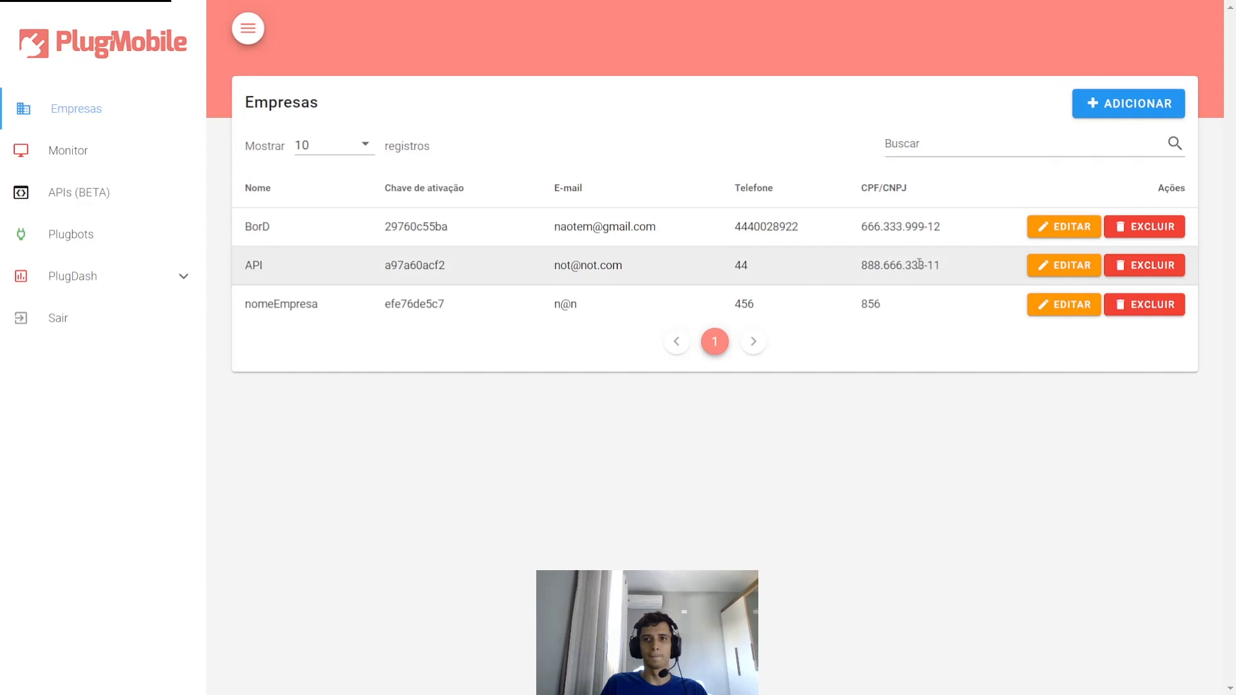
# - Enter company name teste, its CPF/CNPJ number, a contact e-mail and phone
pyautogui.click(507, 145)
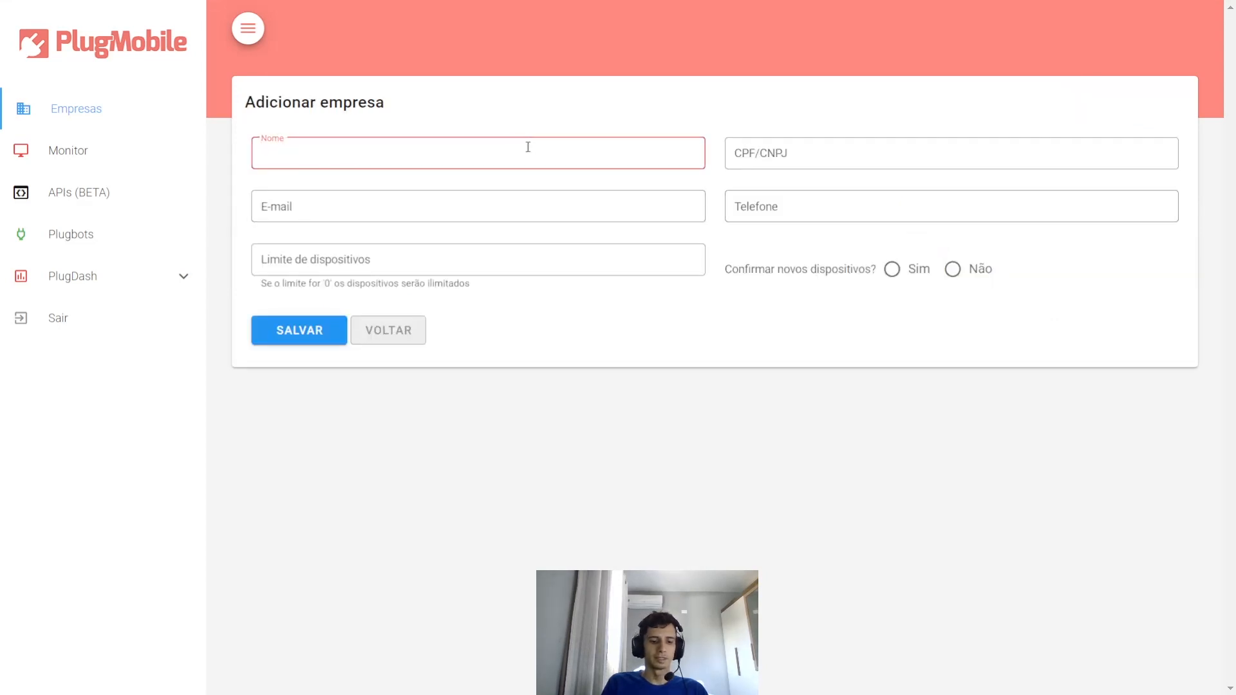
pyautogui.write('teste')
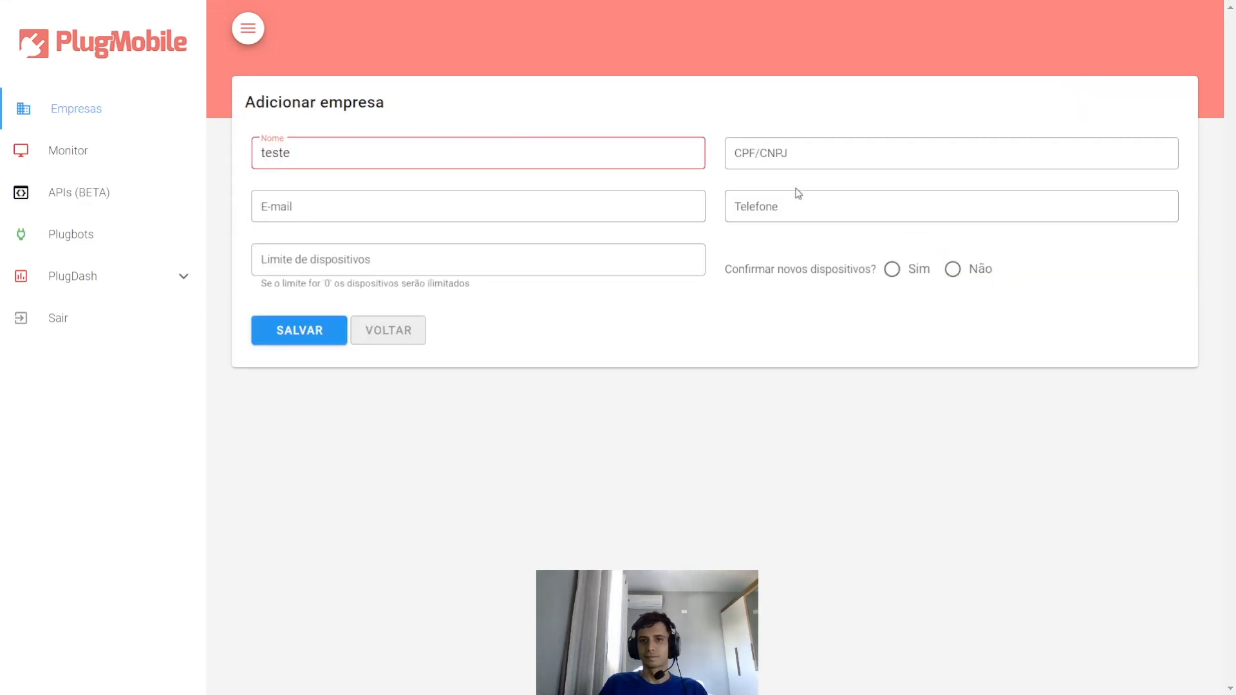
pyautogui.click(872, 142)
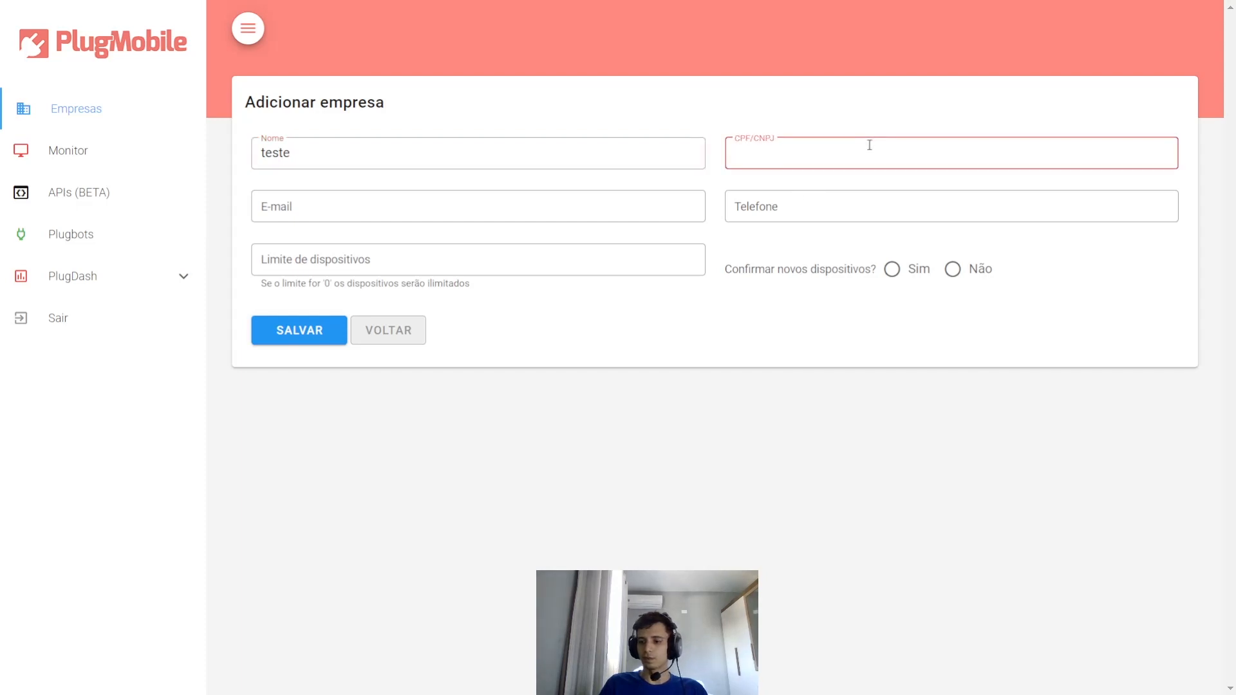
pyautogui.write('85')
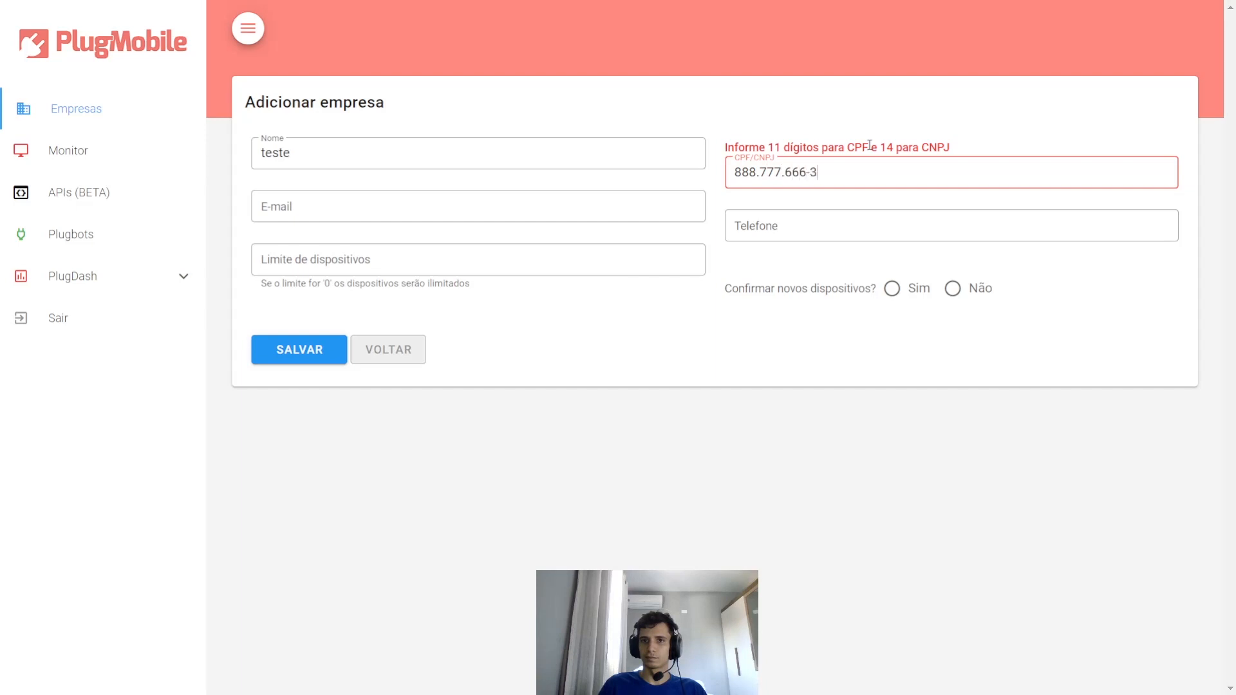
pyautogui.write('3')
pyautogui.click(460, 220)
pyautogui.write('gabriel@')
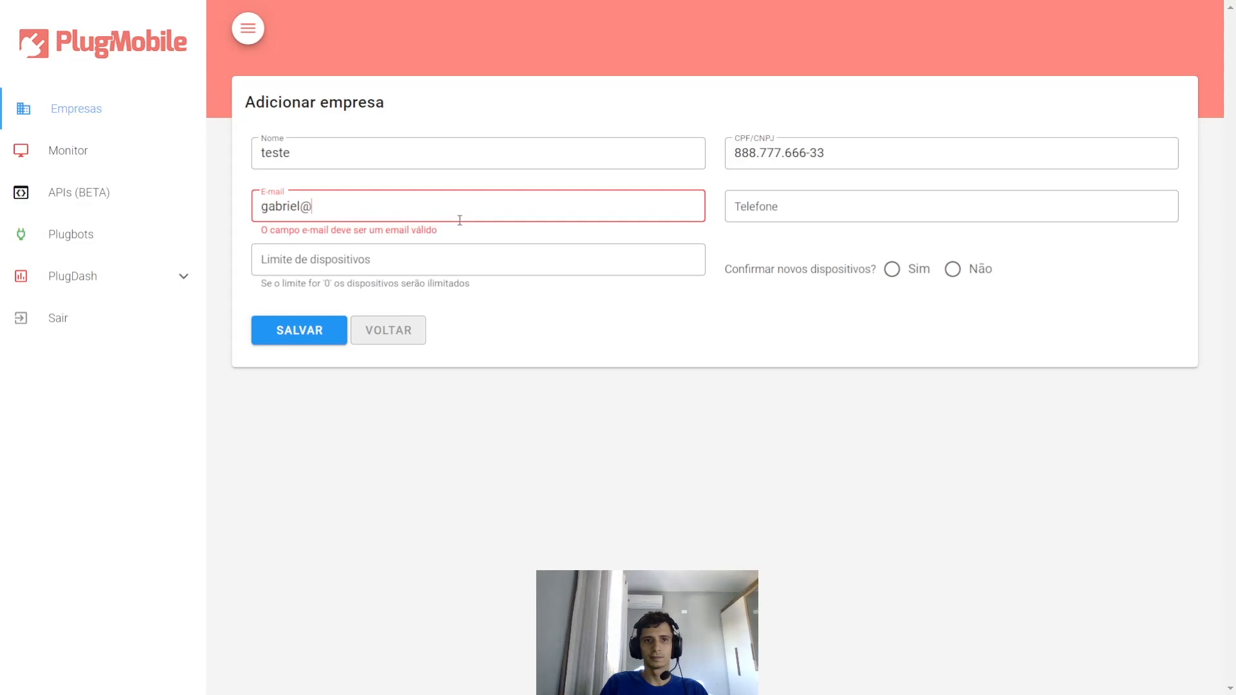
pyautogui.write('teste.')
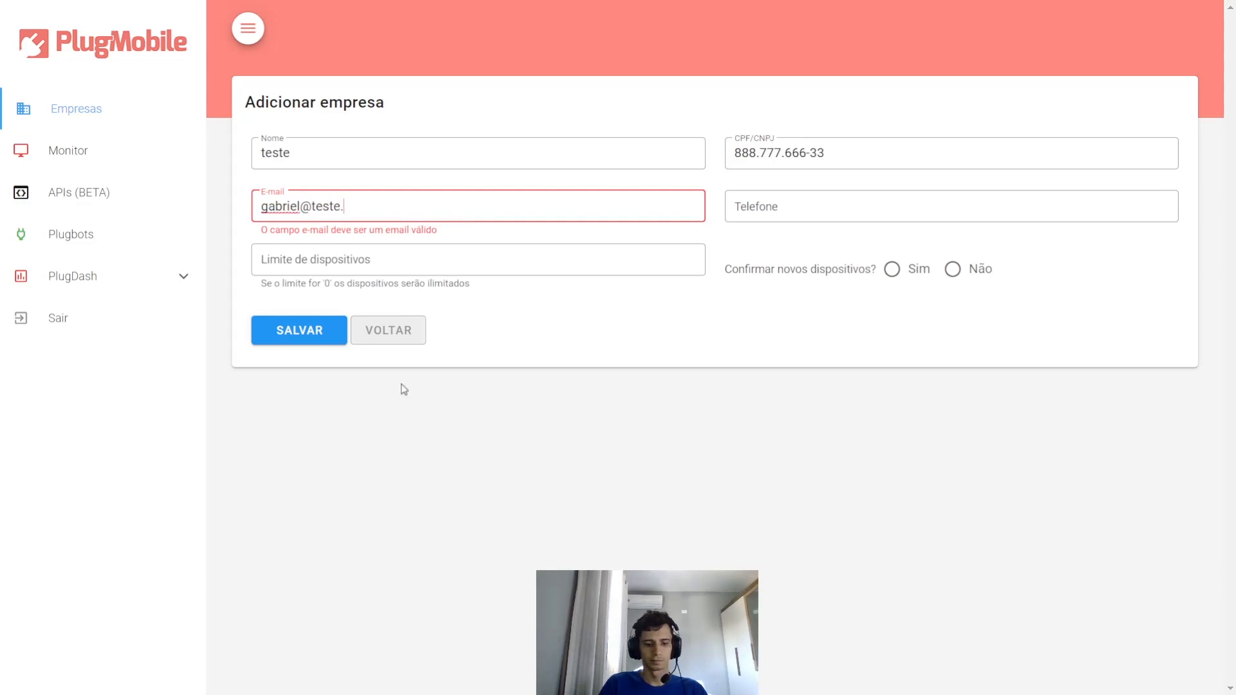
pyautogui.write('com.br')
pyautogui.click(1004, 210)
pyautogui.click(1004, 211)
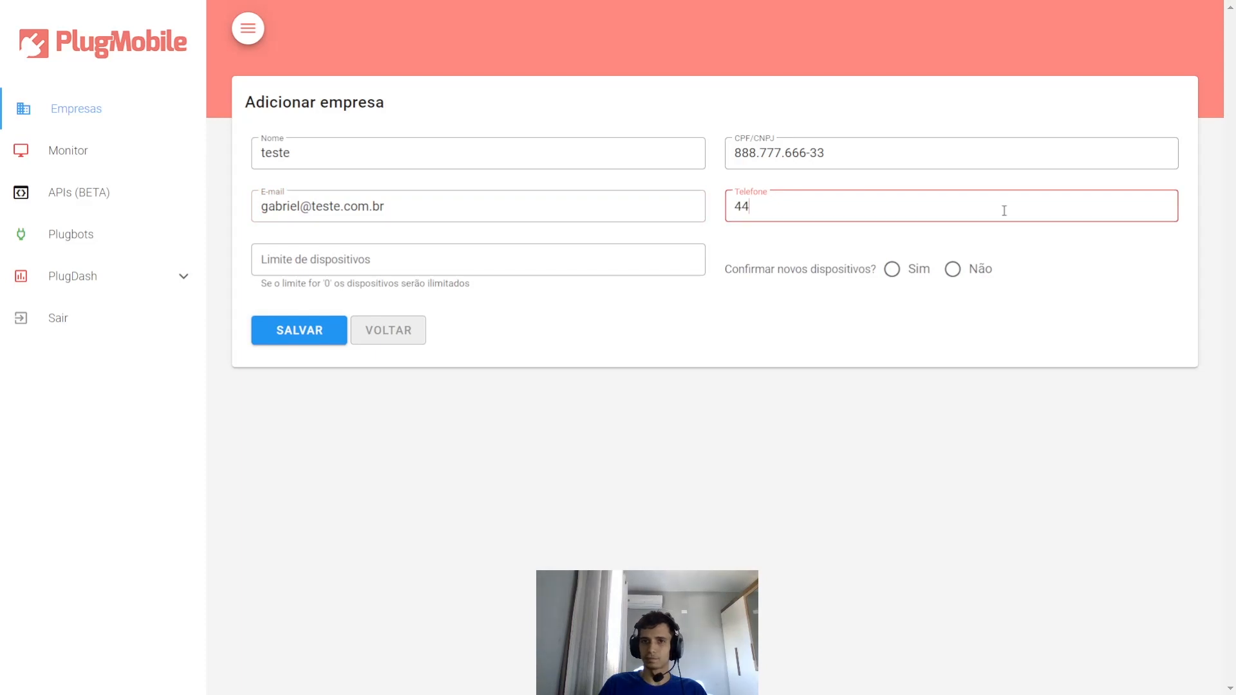
# - Set device limit 0 and new-device confirmation to Não, then save the company
pyautogui.click(587, 259)
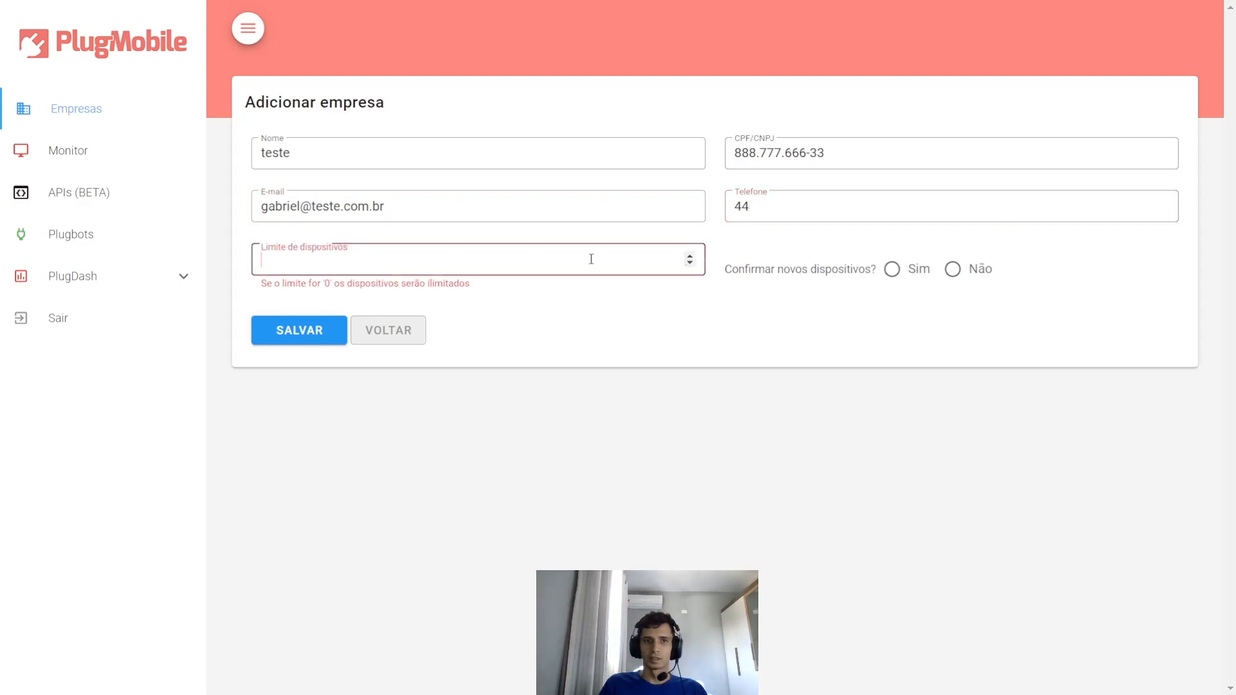
pyautogui.click(578, 299)
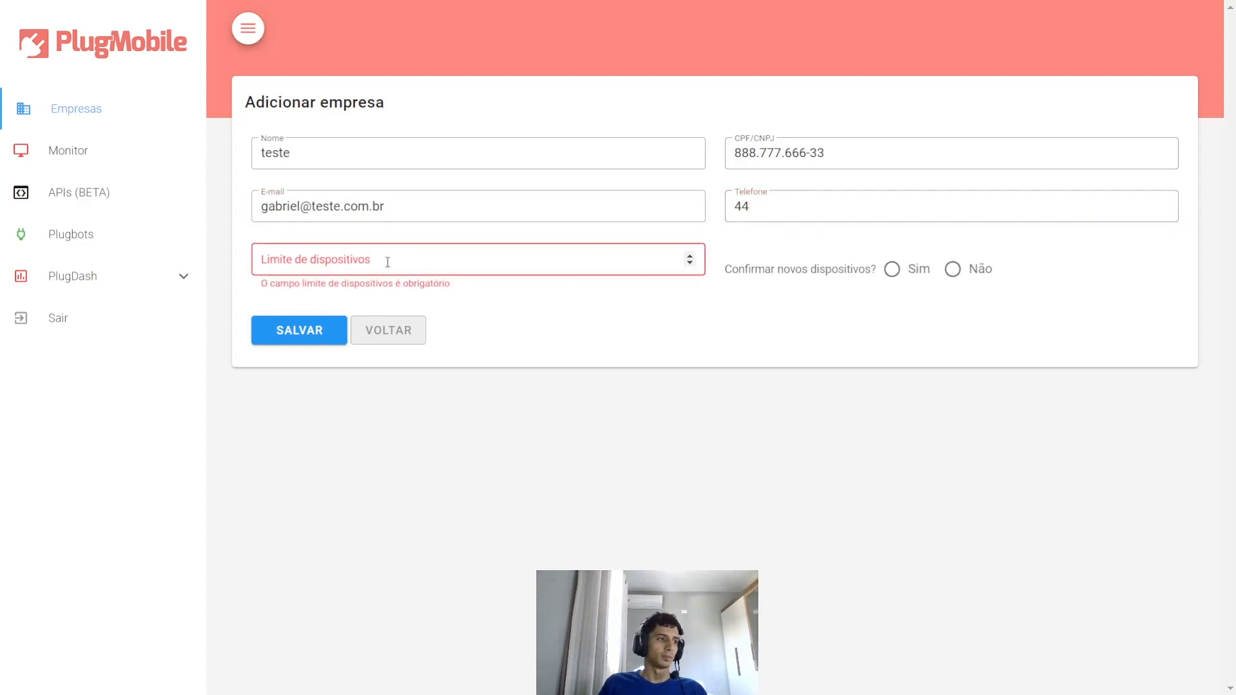
pyautogui.click(388, 262)
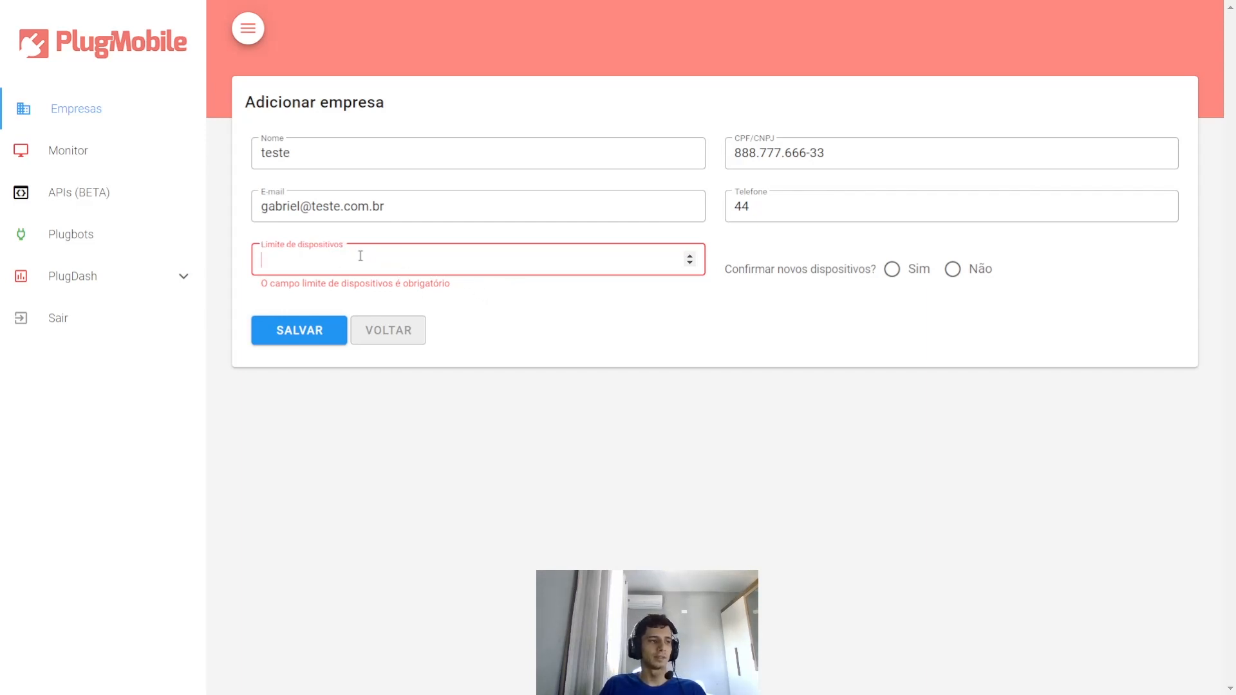
pyautogui.write('0')
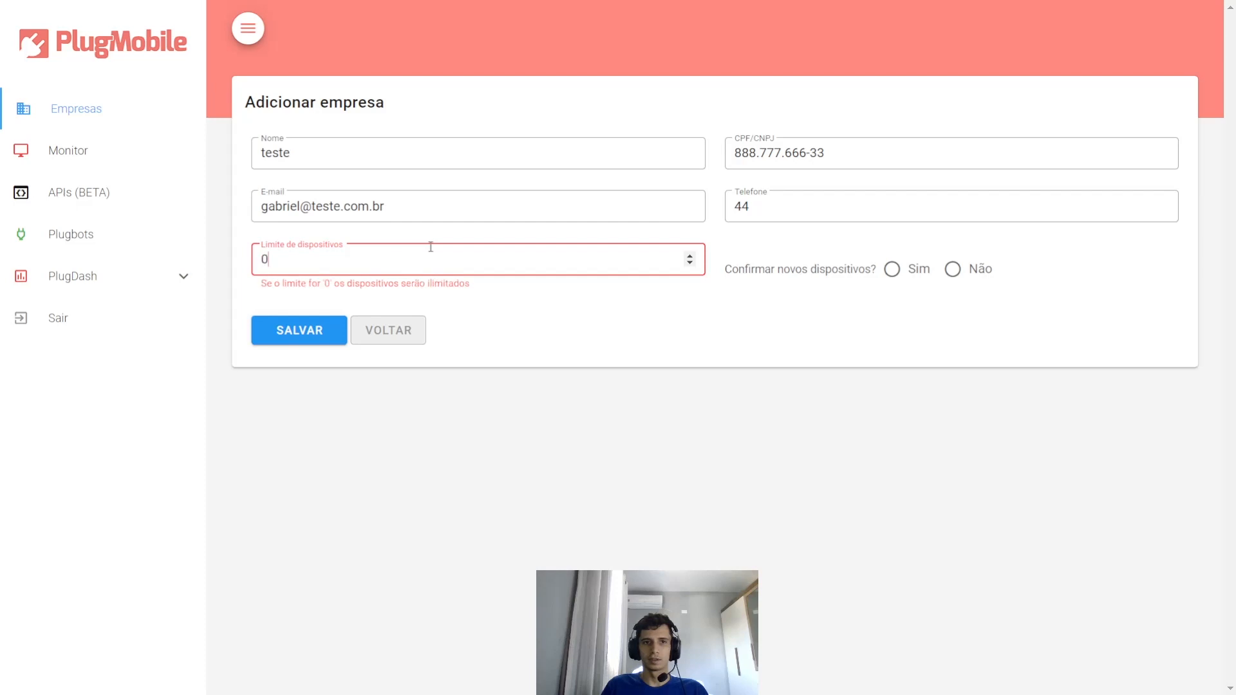
pyautogui.click(376, 290)
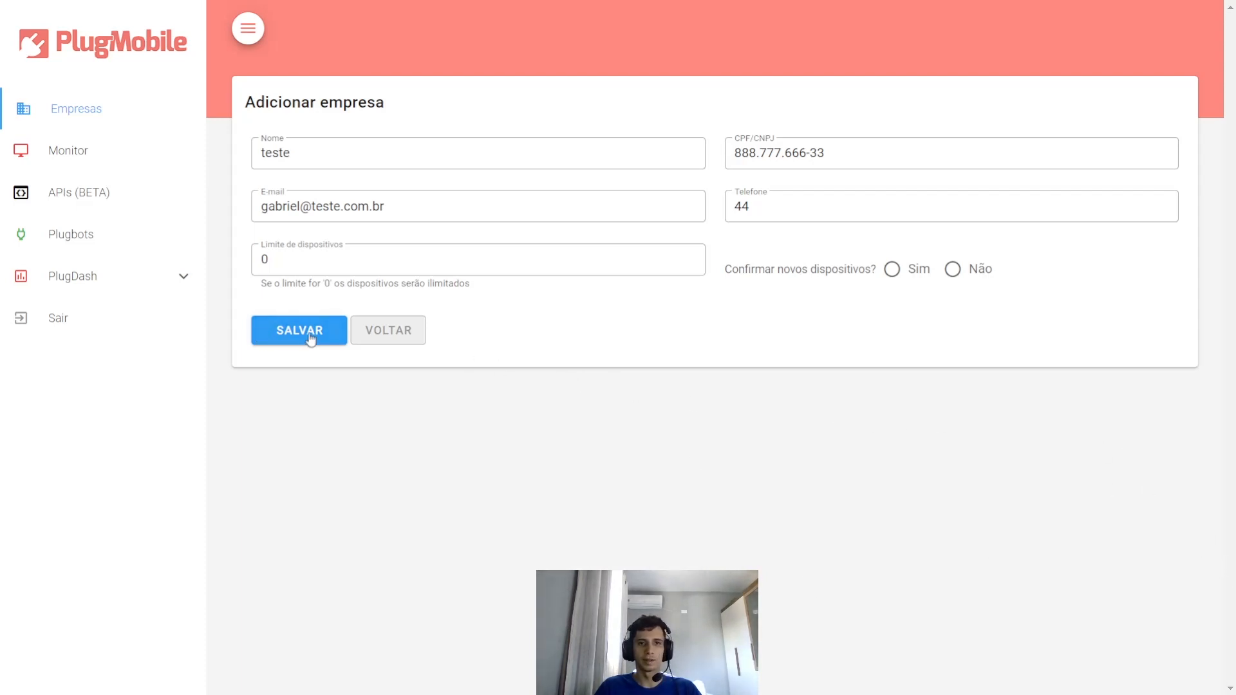
pyautogui.click(952, 269)
pyautogui.click(293, 340)
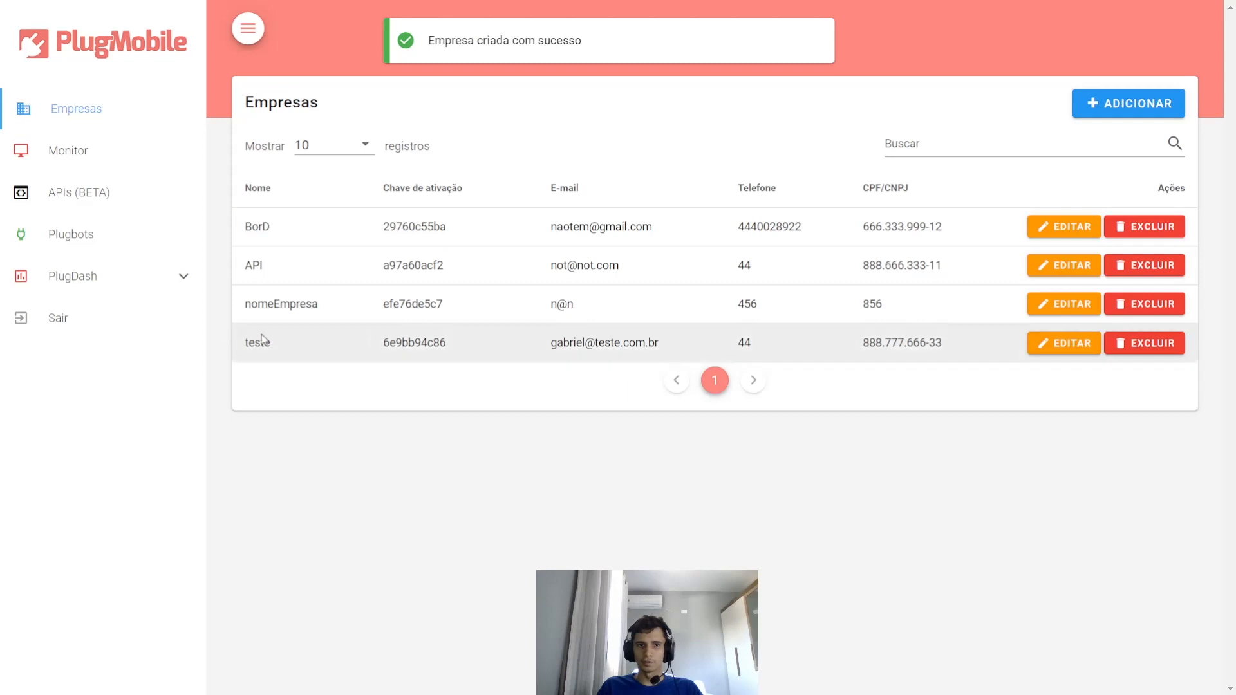
# - Open teste's company edit form, check its Confirmar novos dispositivos answer, then switch to the admin tab
pyautogui.click(1080, 348)
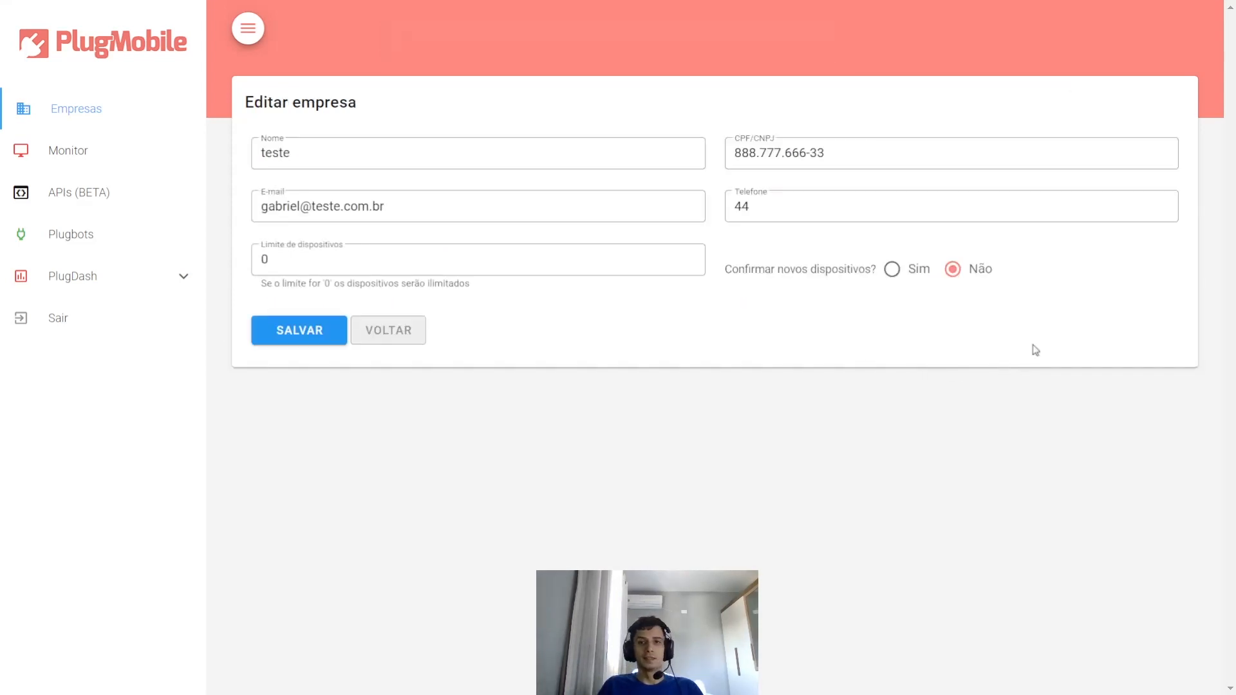
pyautogui.moveTo(721, 269); pyautogui.dragTo(885, 257)
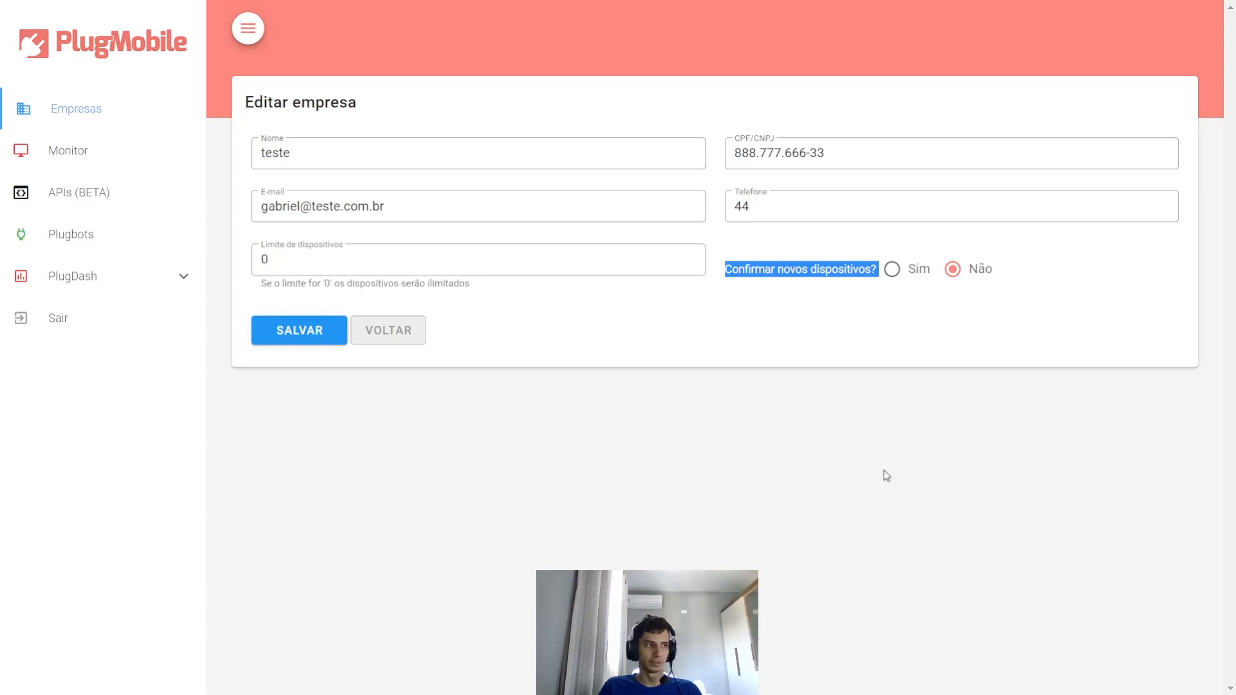
pyautogui.hotkey('ctrl', 'Tab')
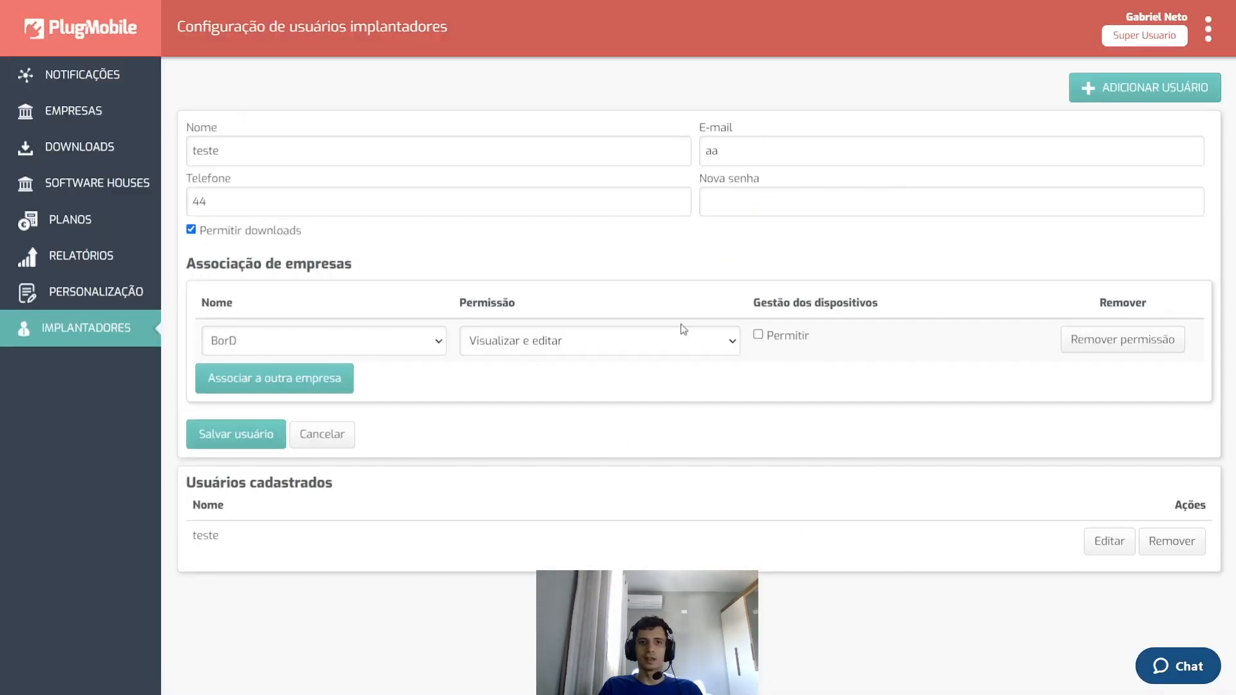
# - In the admin Empresas list, set teste's new-device confirmation to Sim and return to the list
pyautogui.click(71, 120)
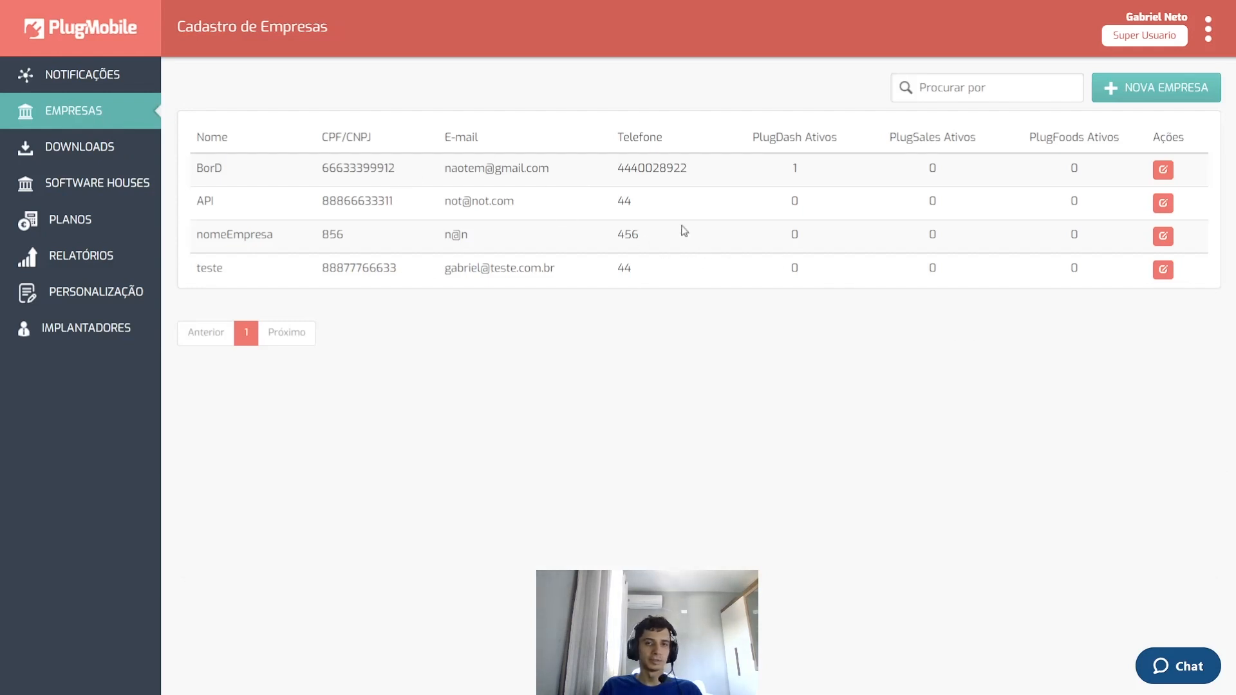
pyautogui.click(1172, 271)
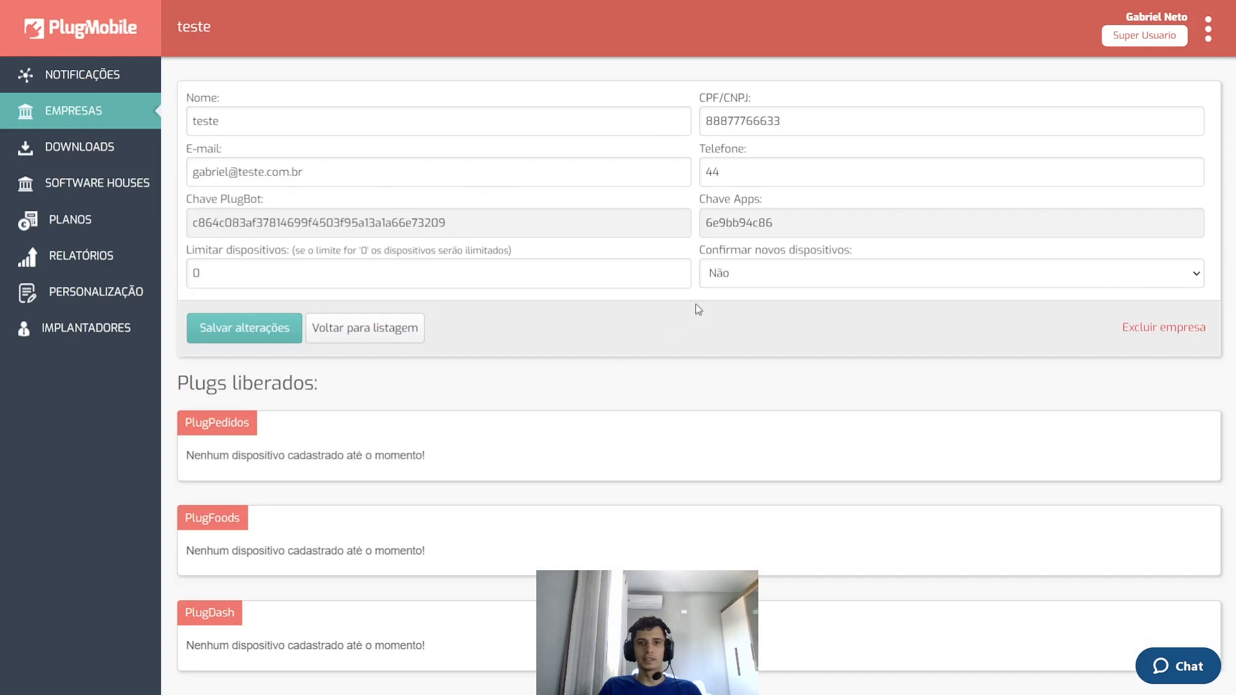
pyautogui.click(758, 266)
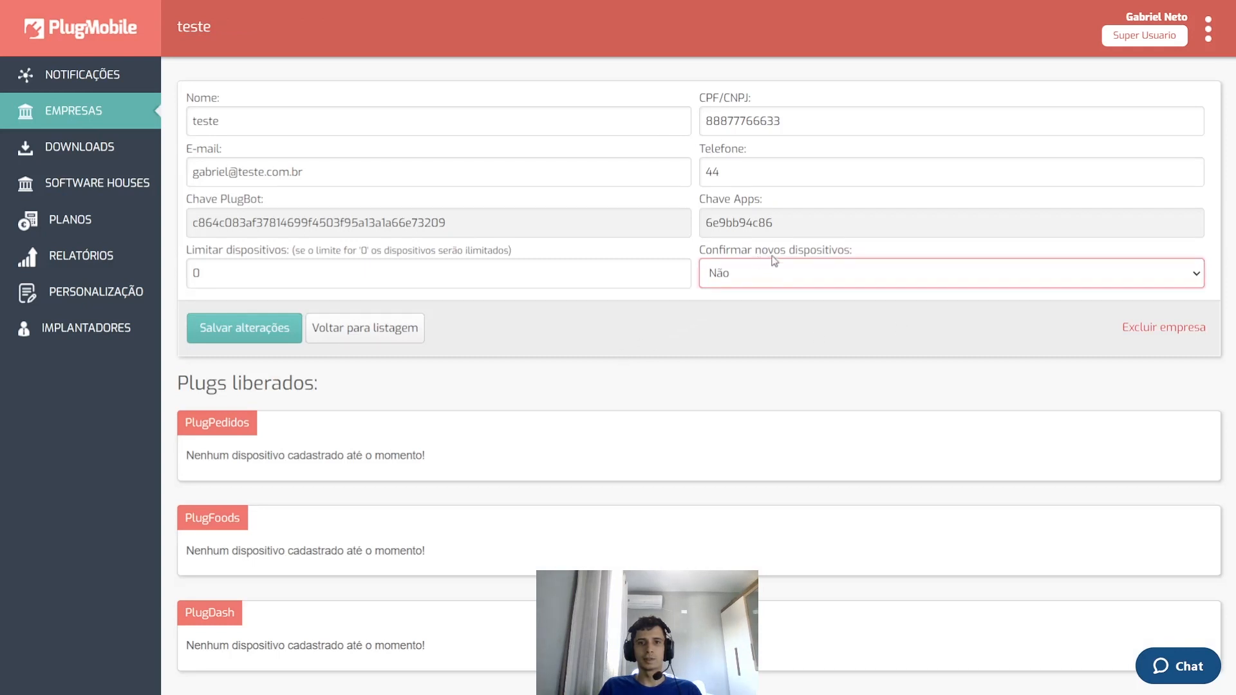
pyautogui.click(744, 298)
pyautogui.click(624, 354)
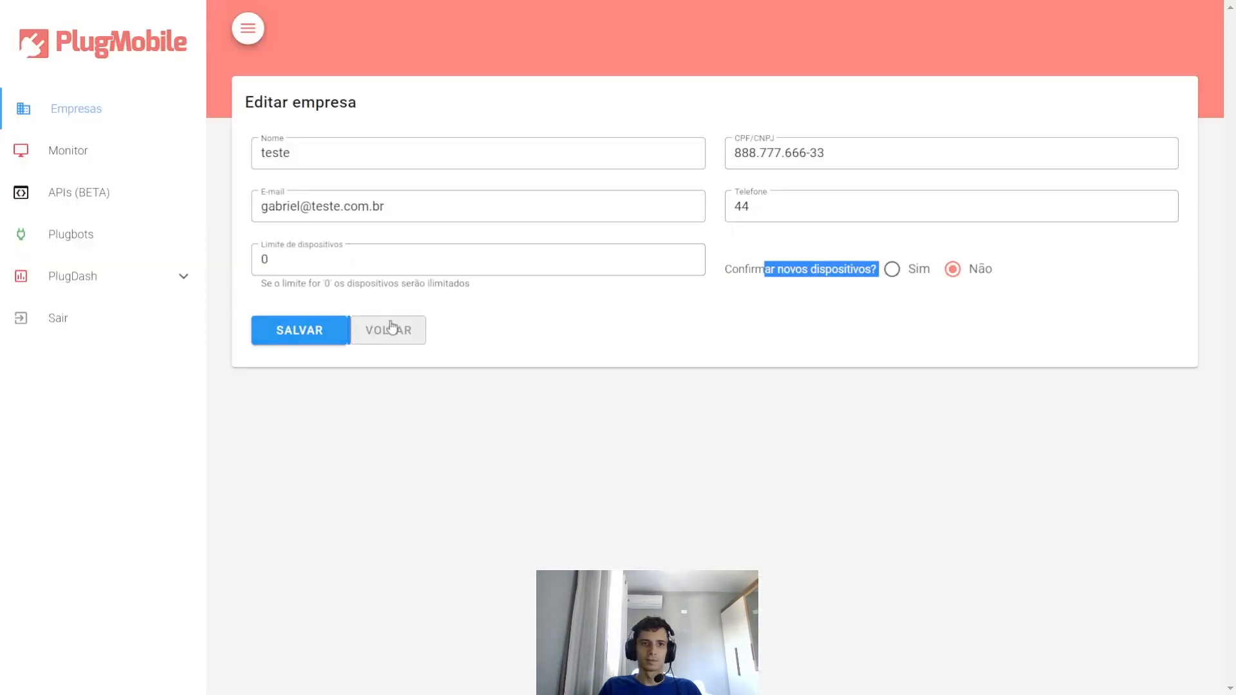
pyautogui.click(414, 330)
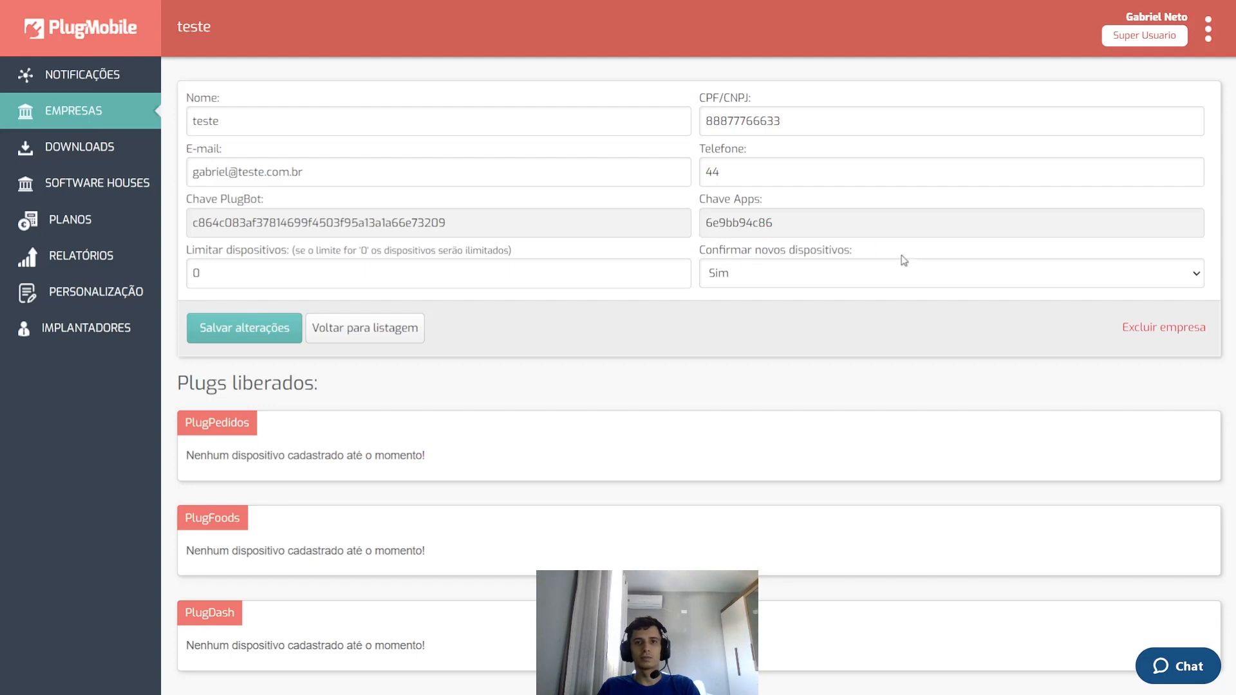
# - Compare teste's Chave Apps key with its activation key in the Empresas list
pyautogui.moveTo(698, 199); pyautogui.dragTo(783, 225)
pyautogui.click(783, 225)
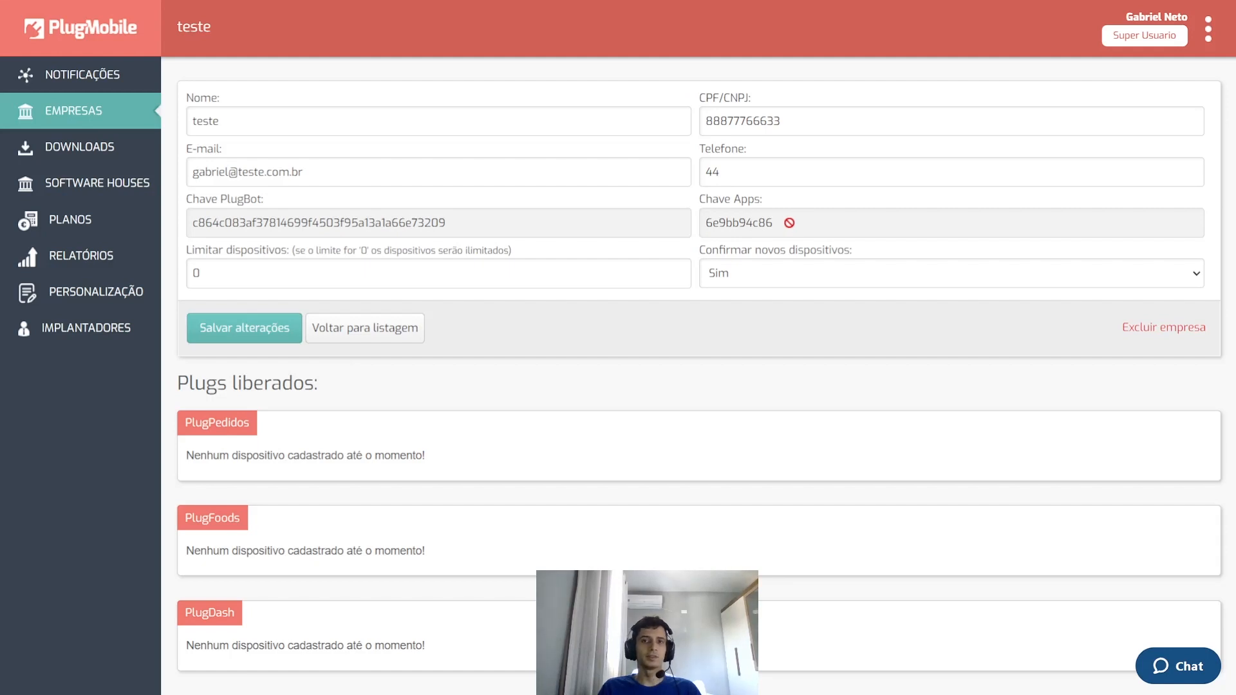
pyautogui.moveTo(776, 222); pyautogui.dragTo(706, 222)
pyautogui.click(750, 225)
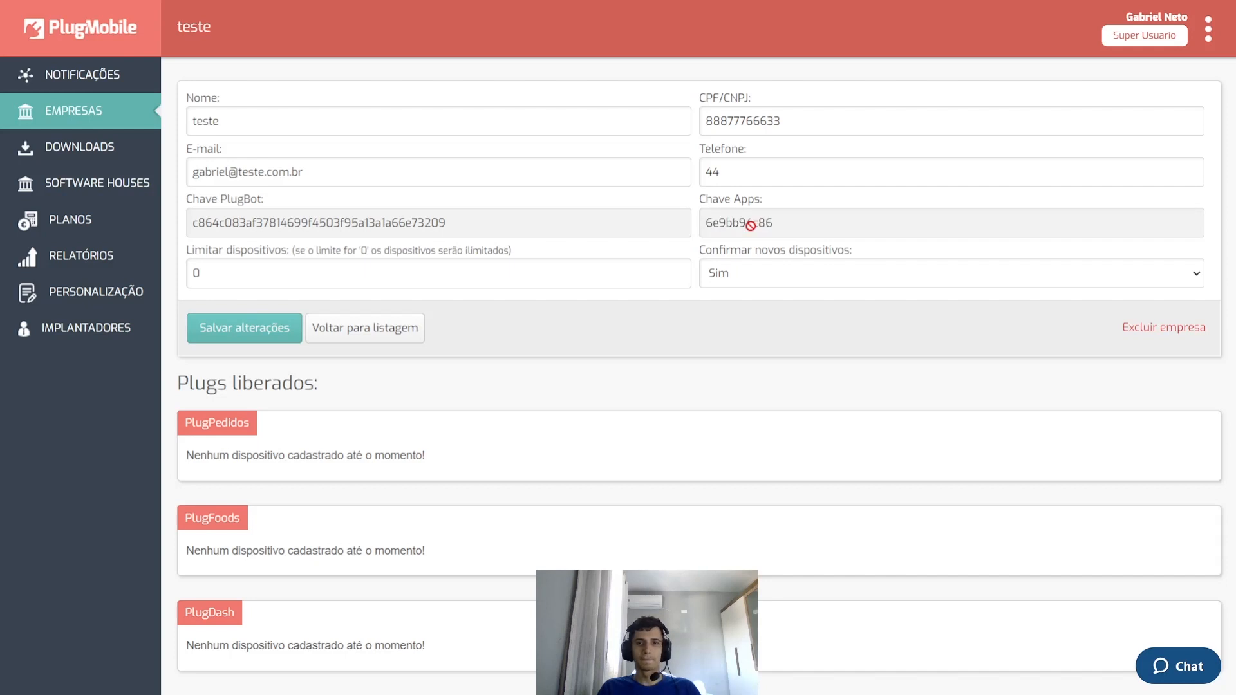
pyautogui.hotkey('ctrl', 'Tab')
pyautogui.moveTo(427, 343); pyautogui.dragTo(378, 345)
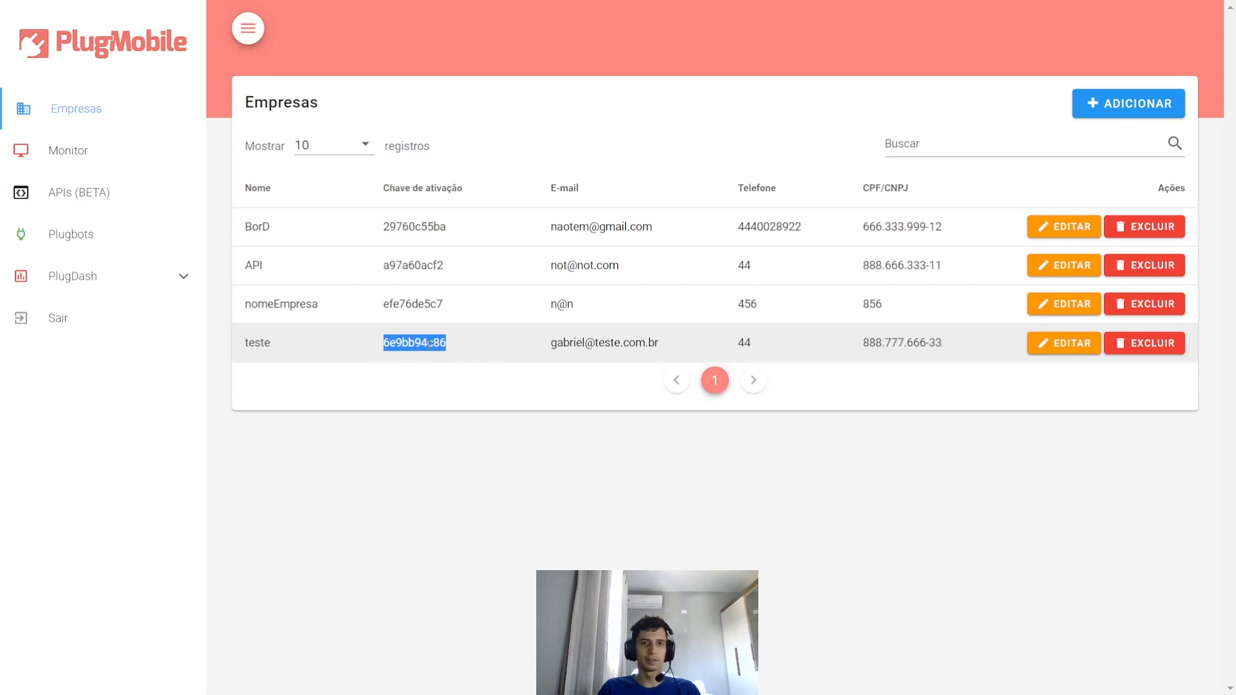
# - Select teste's activation key in the Empresas list once more
pyautogui.click(430, 343)
pyautogui.moveTo(440, 352); pyautogui.dragTo(383, 348)
pyautogui.click(386, 341)
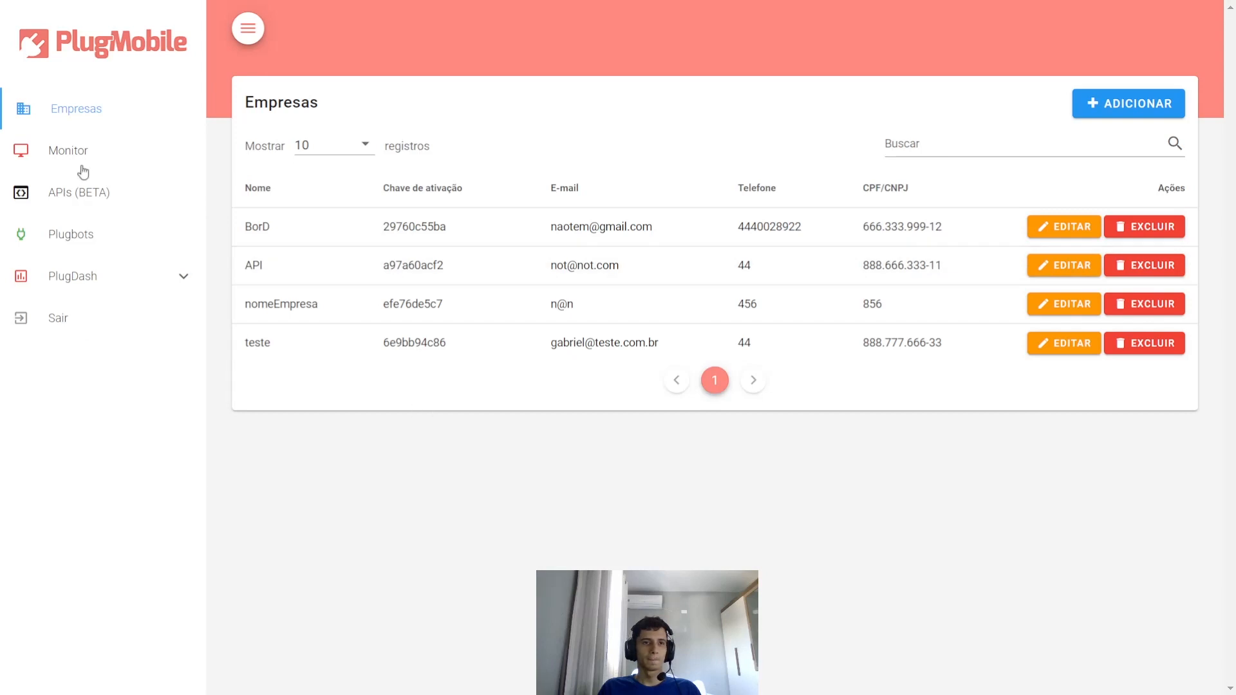
# - Add a new plugbot named PlugbotMySQL and save it
pyautogui.click(63, 238)
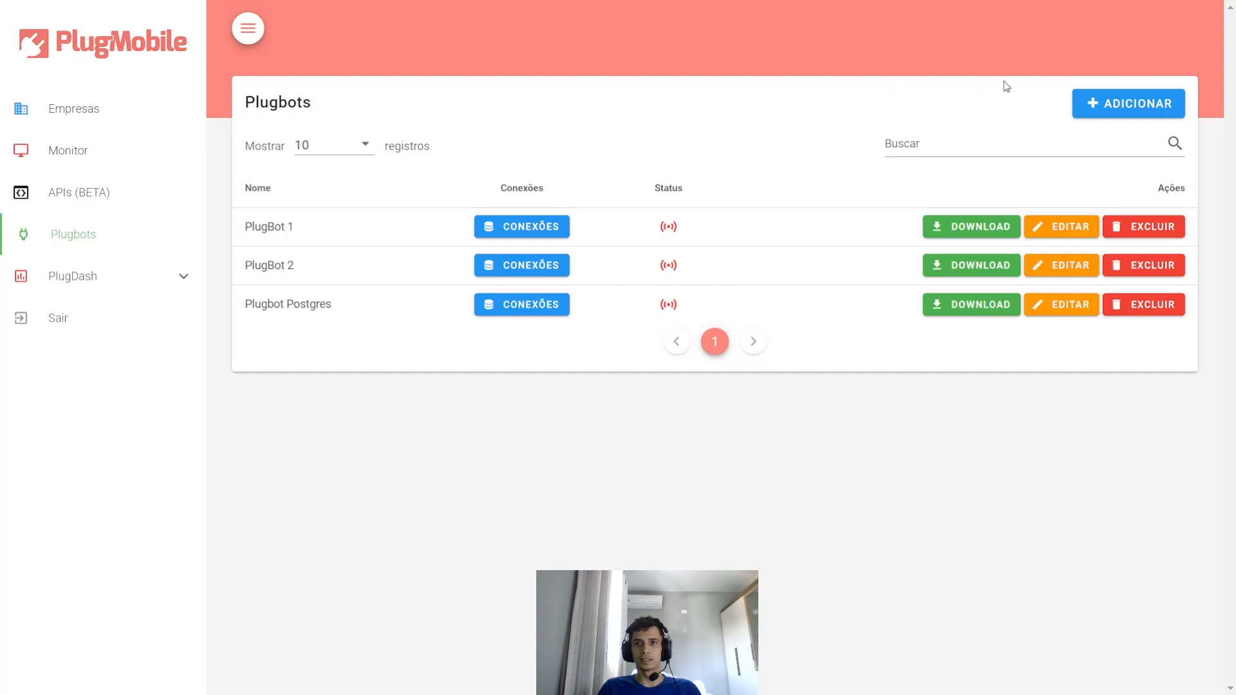
pyautogui.click(1127, 115)
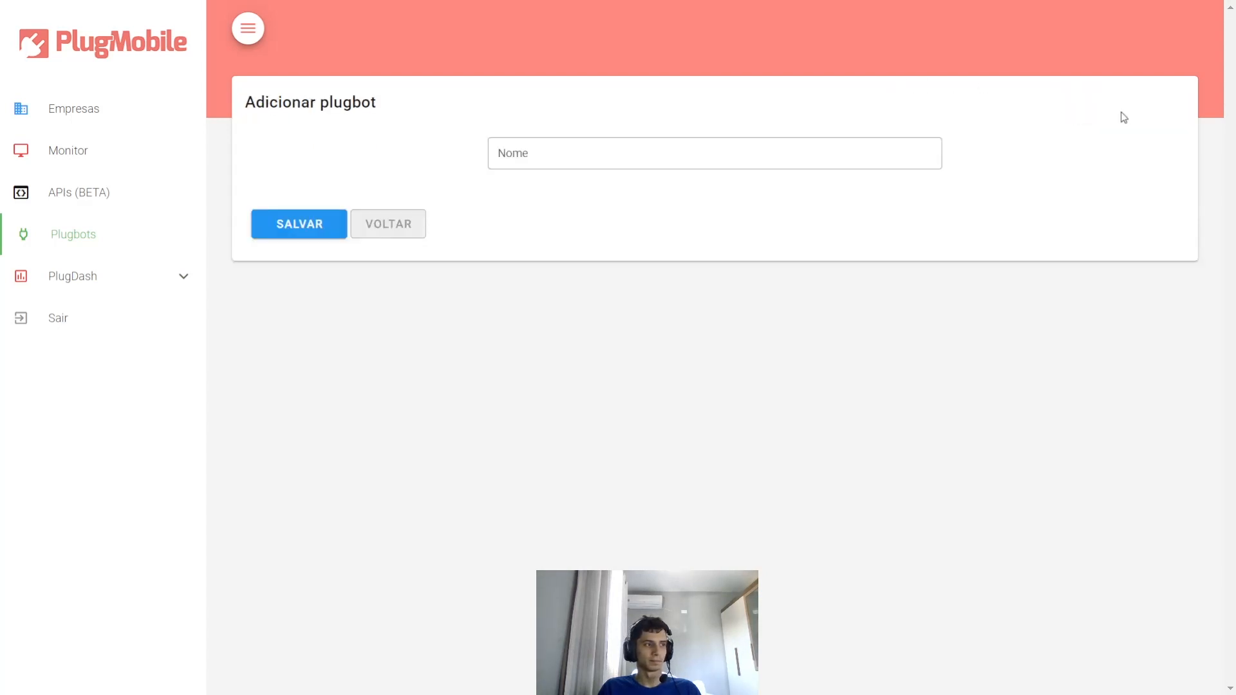
pyautogui.click(649, 147)
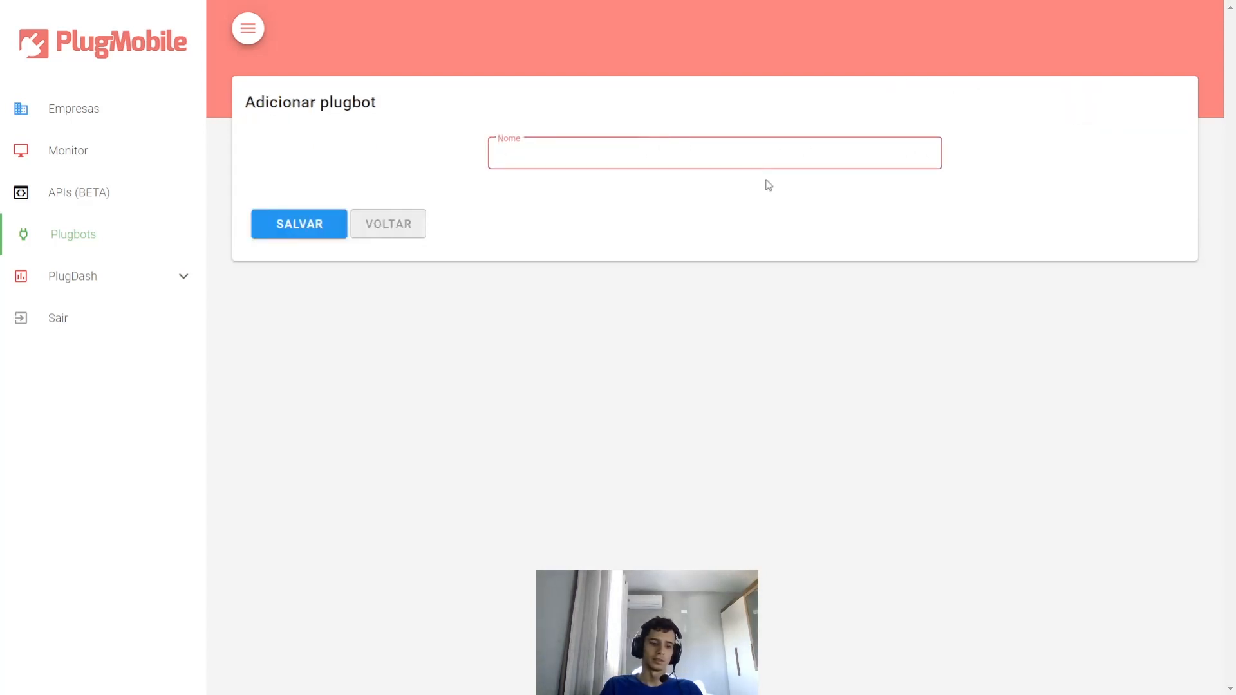
pyautogui.write('PlugBo')
pyautogui.press('BackSpace')
pyautogui.press('BackSpace')
pyautogui.write('b')
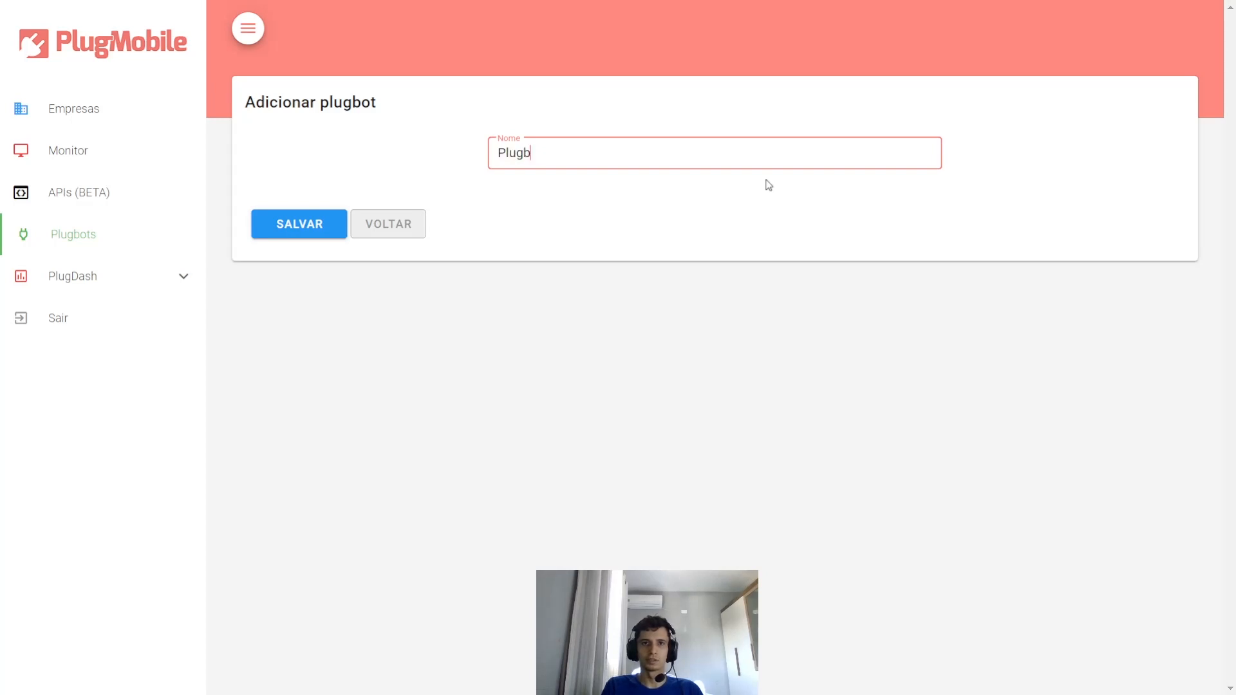
pyautogui.write('otM')
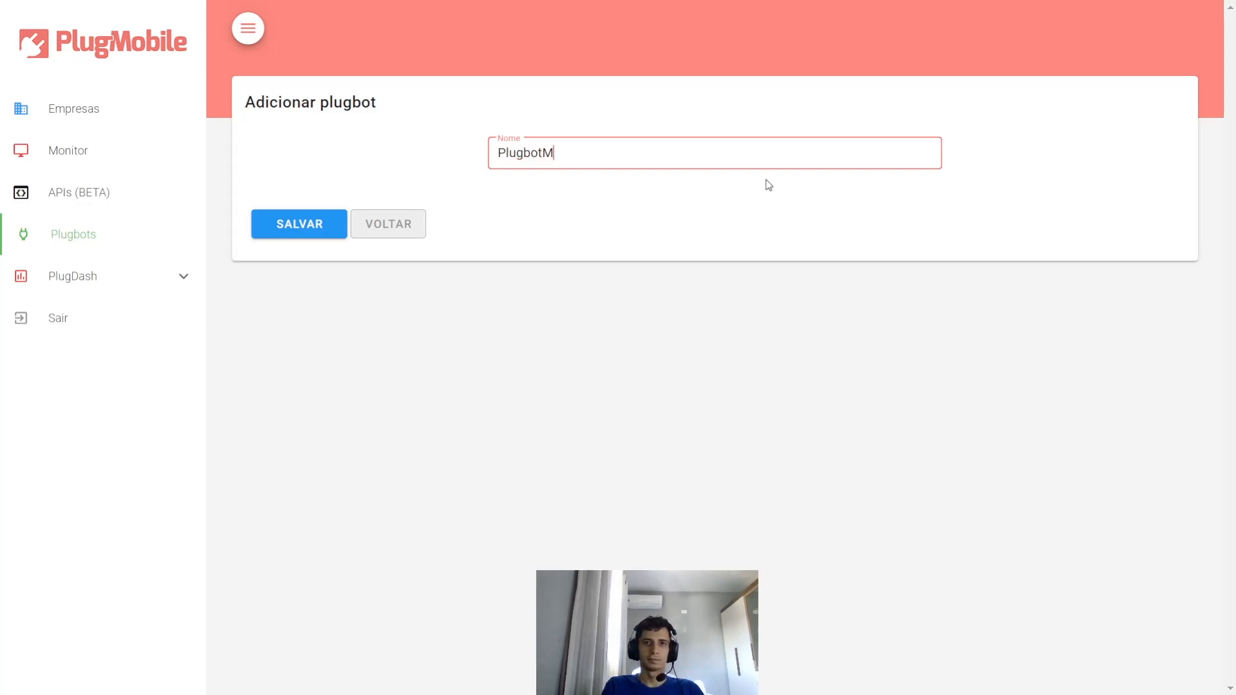
pyautogui.write('ySQL')
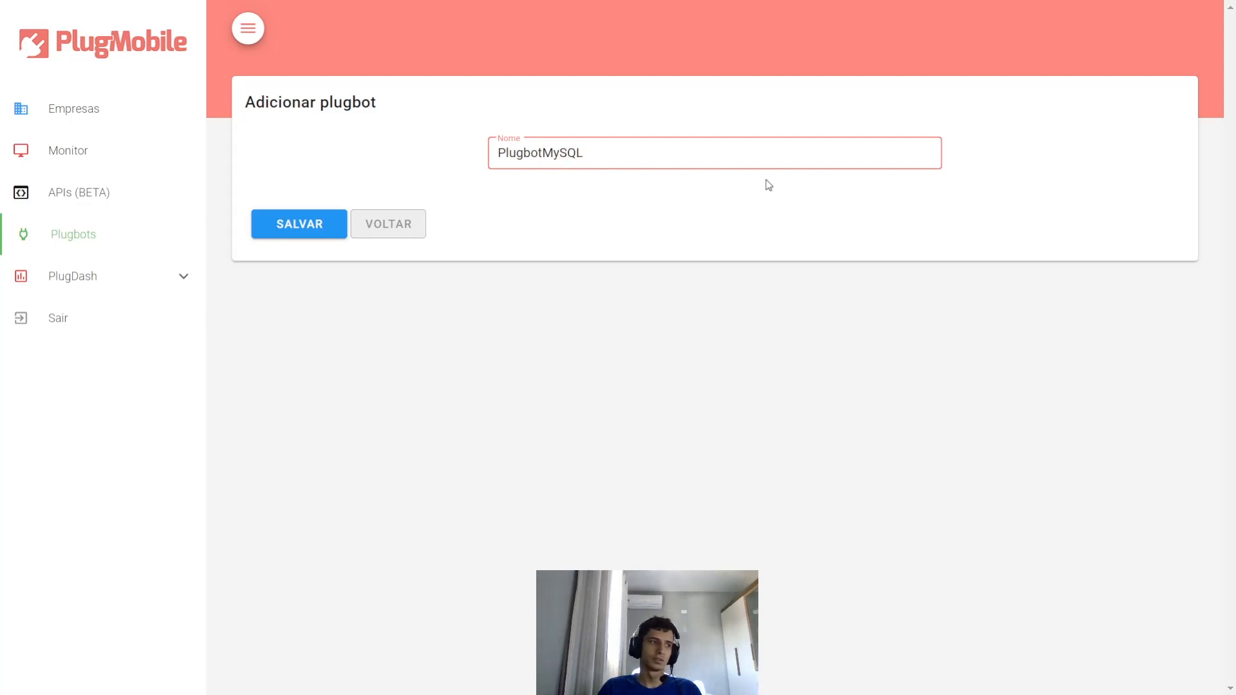
pyautogui.click(314, 237)
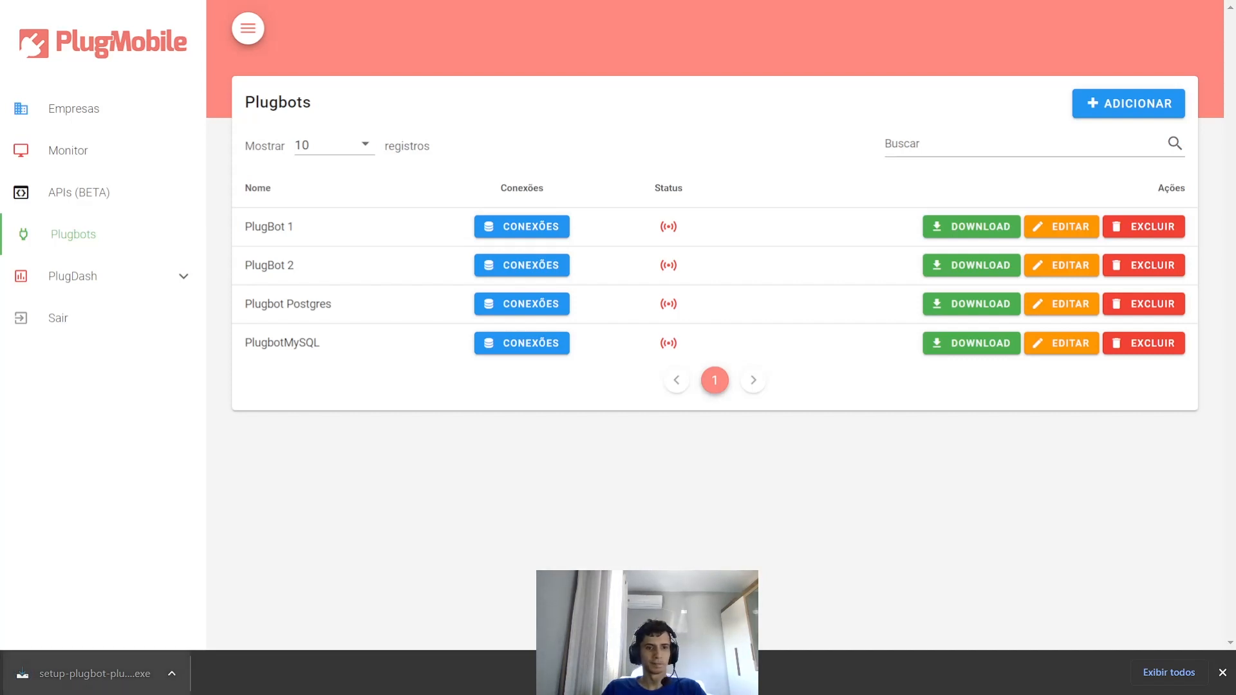
# - Launch the downloaded PlugBot setup, running it despite the Windows security warning
pyautogui.click(100, 672)
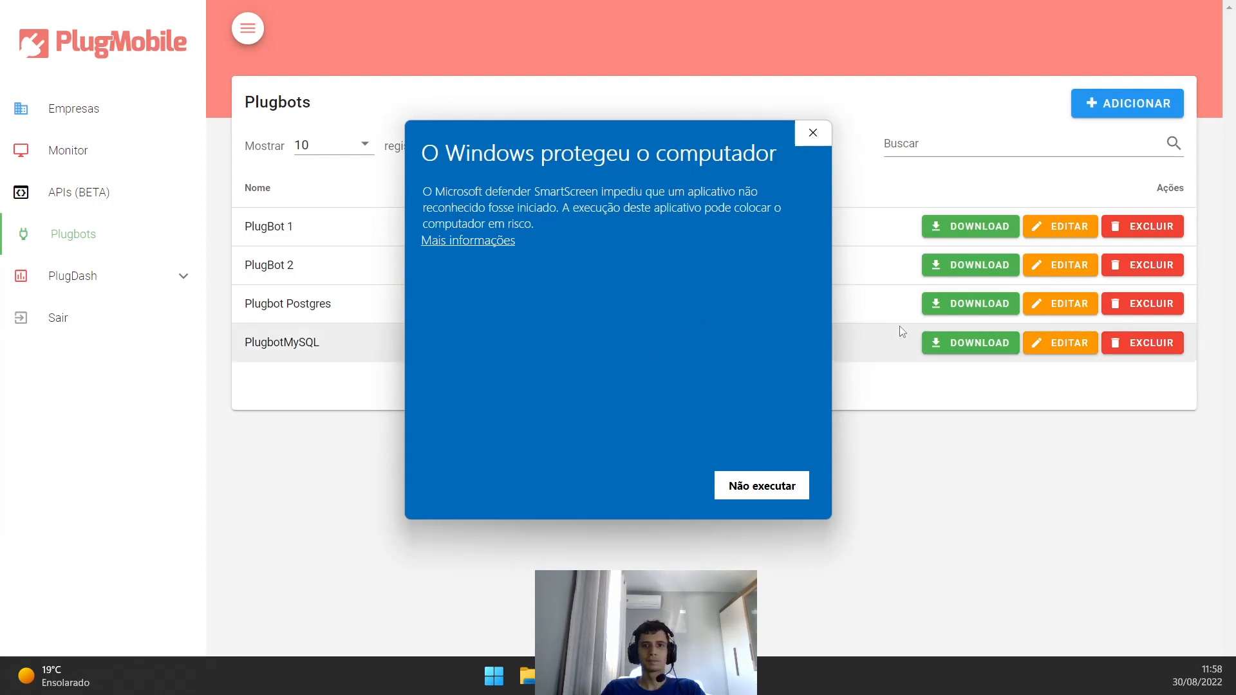
pyautogui.moveTo(646, 155); pyautogui.dragTo(665, 131)
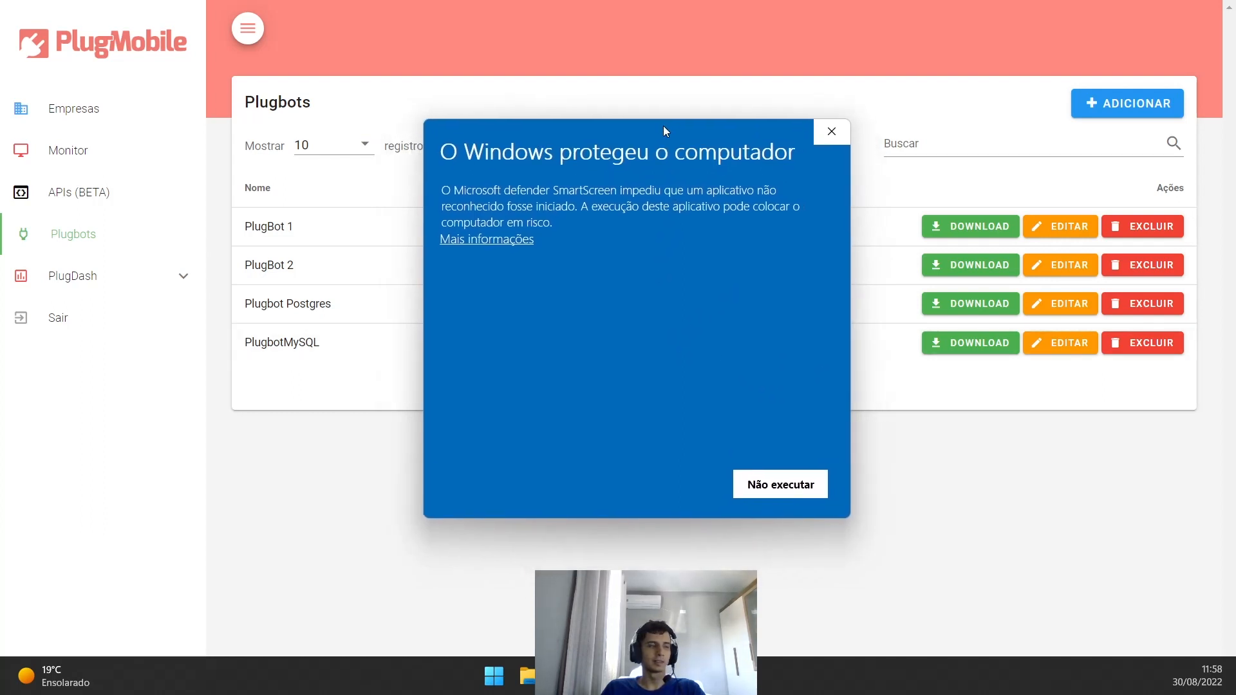
pyautogui.click(479, 241)
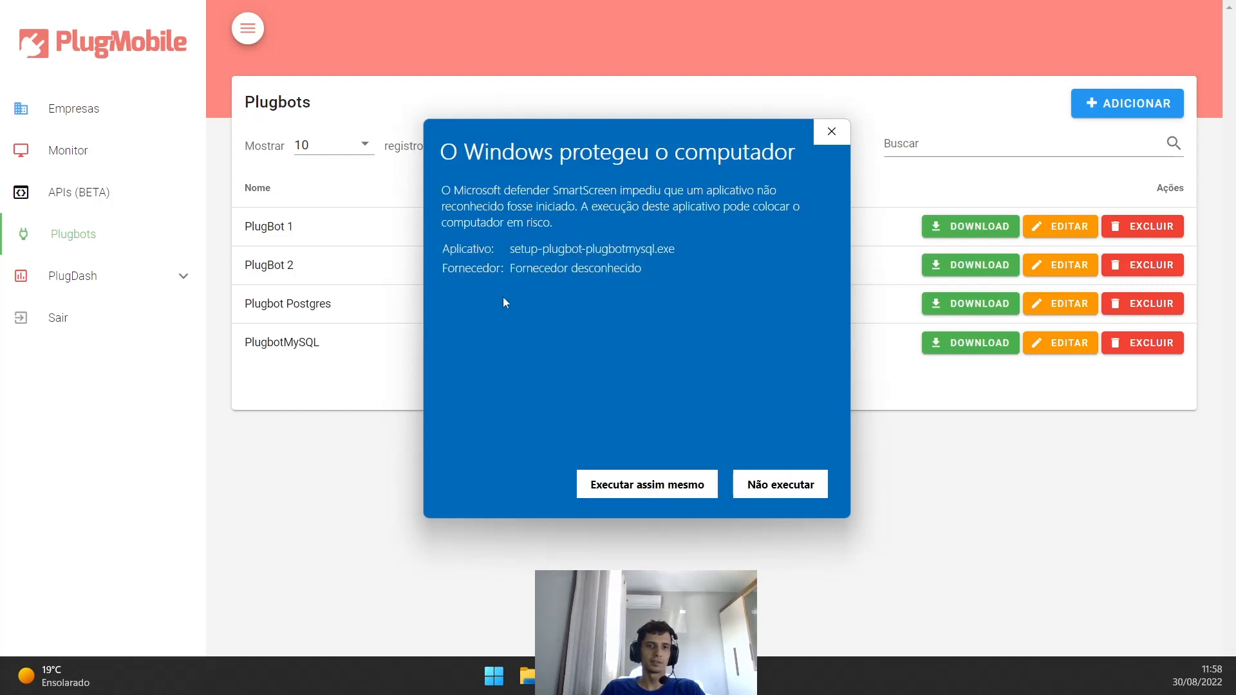
pyautogui.click(629, 486)
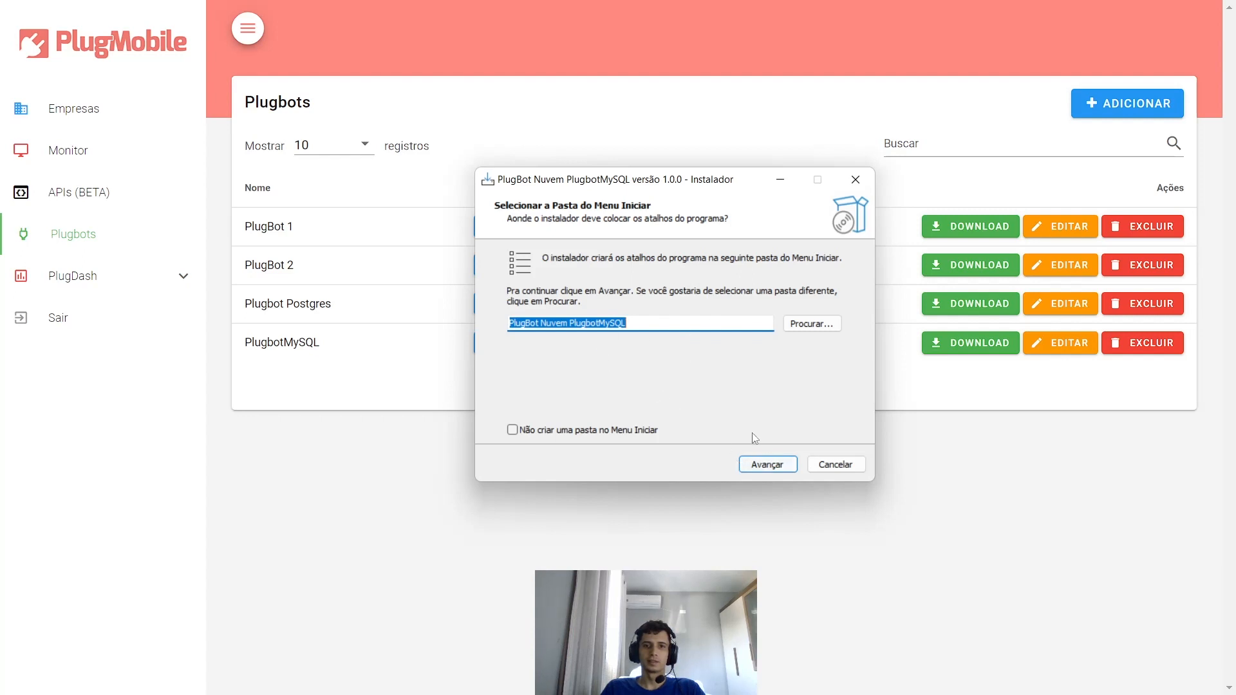
# - Accept the installer defaults, install PlugBot Nuvem PlugbotMySQL and finish the wizard
pyautogui.click(753, 463)
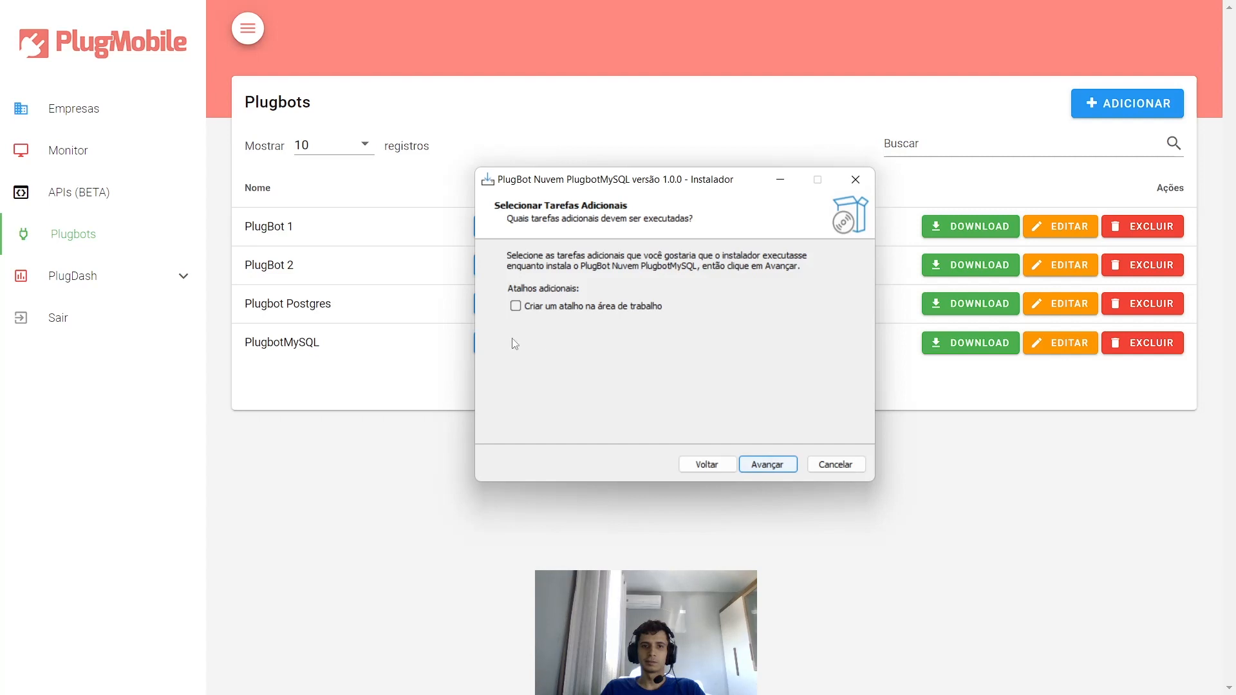
pyautogui.click(766, 466)
pyautogui.click(768, 466)
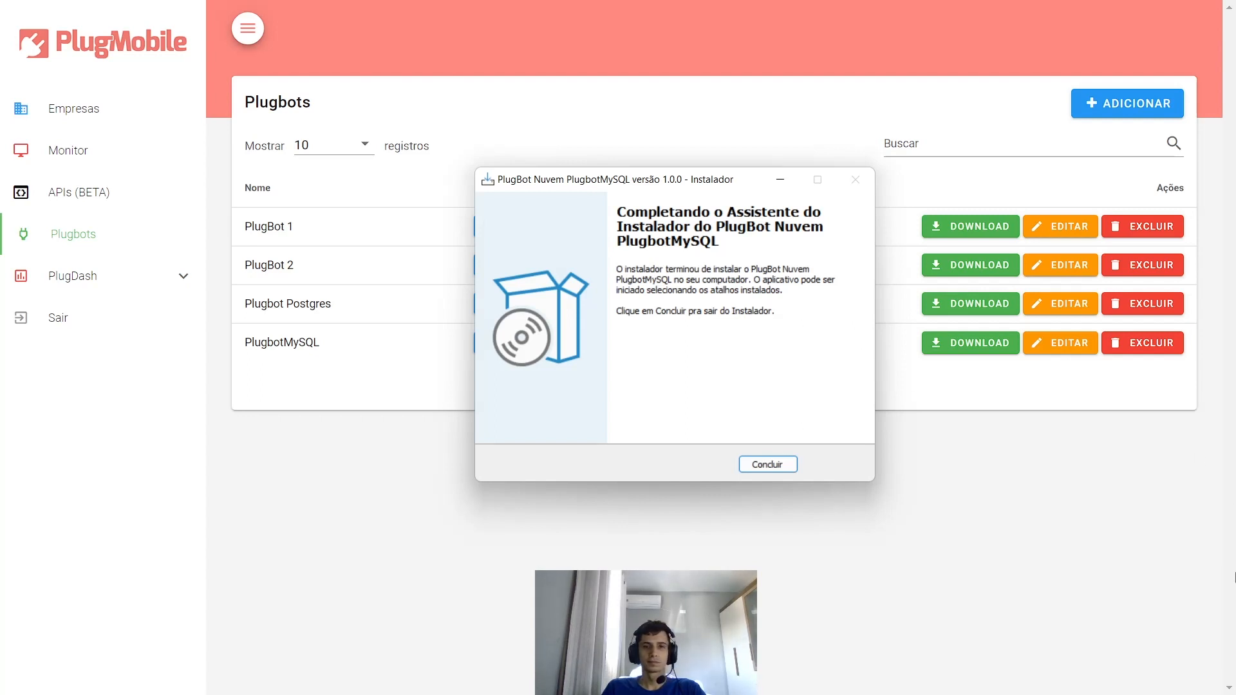
pyautogui.click(790, 463)
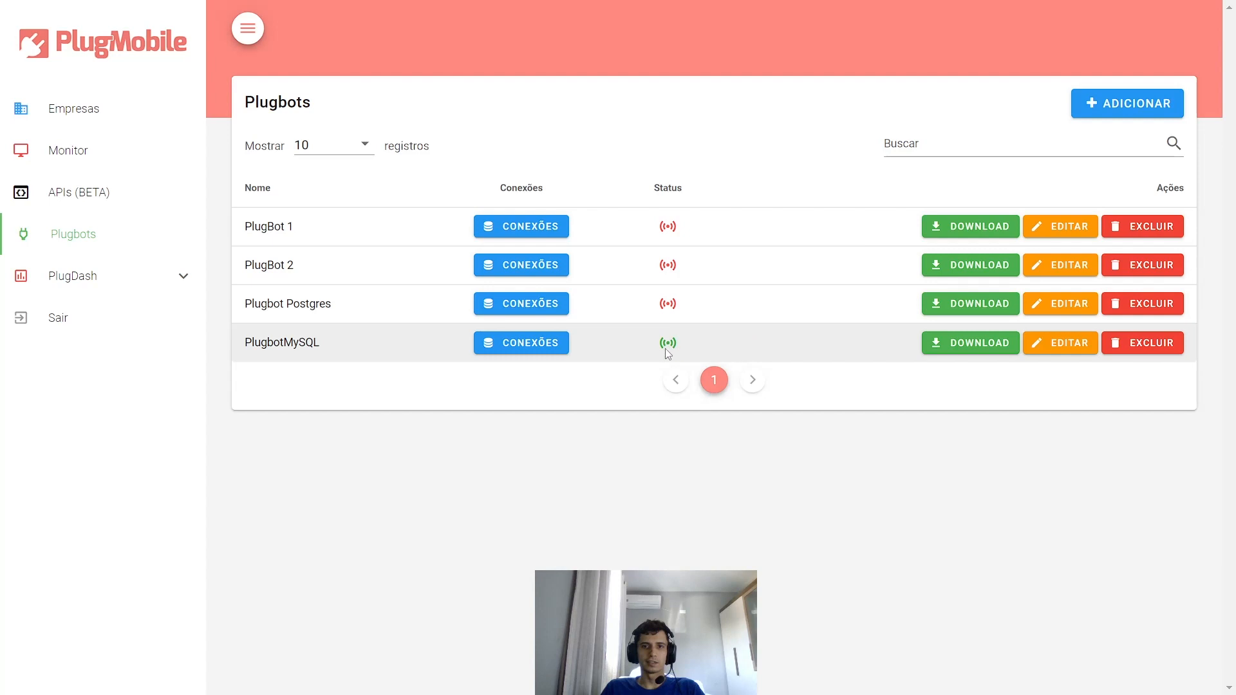
# - Confirm PlugbotMySQL is active and open its still-empty connections list
pyautogui.moveTo(676, 348)
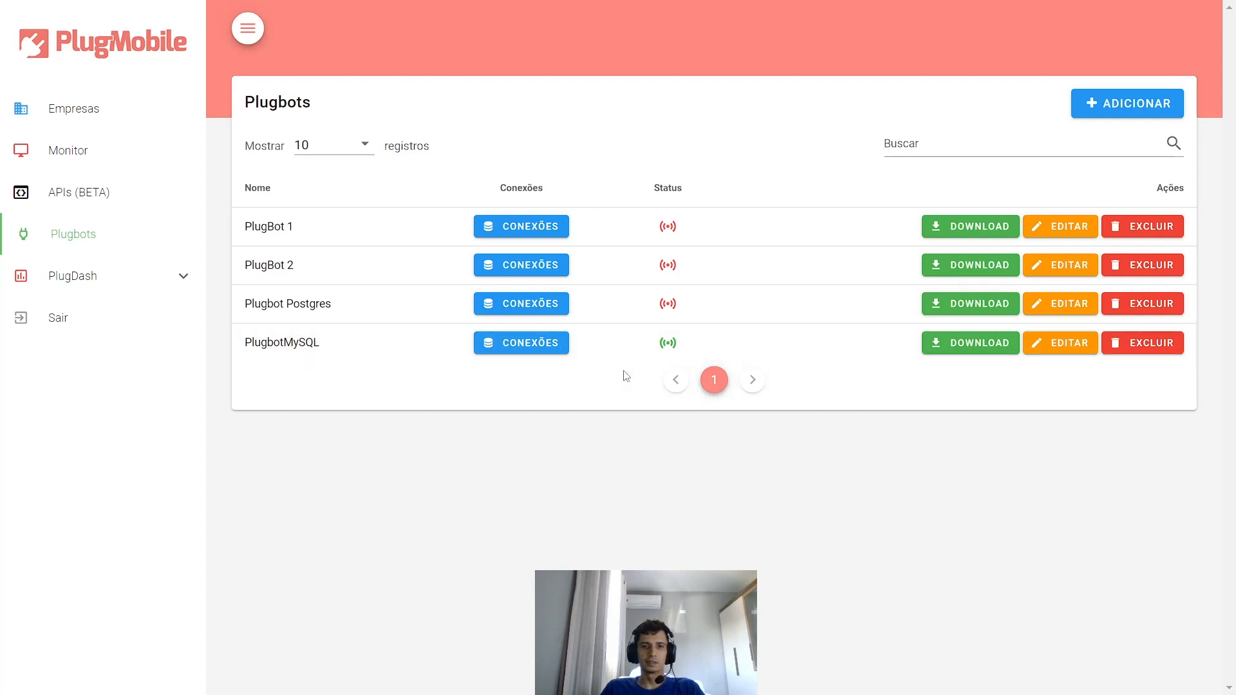
pyautogui.click(531, 341)
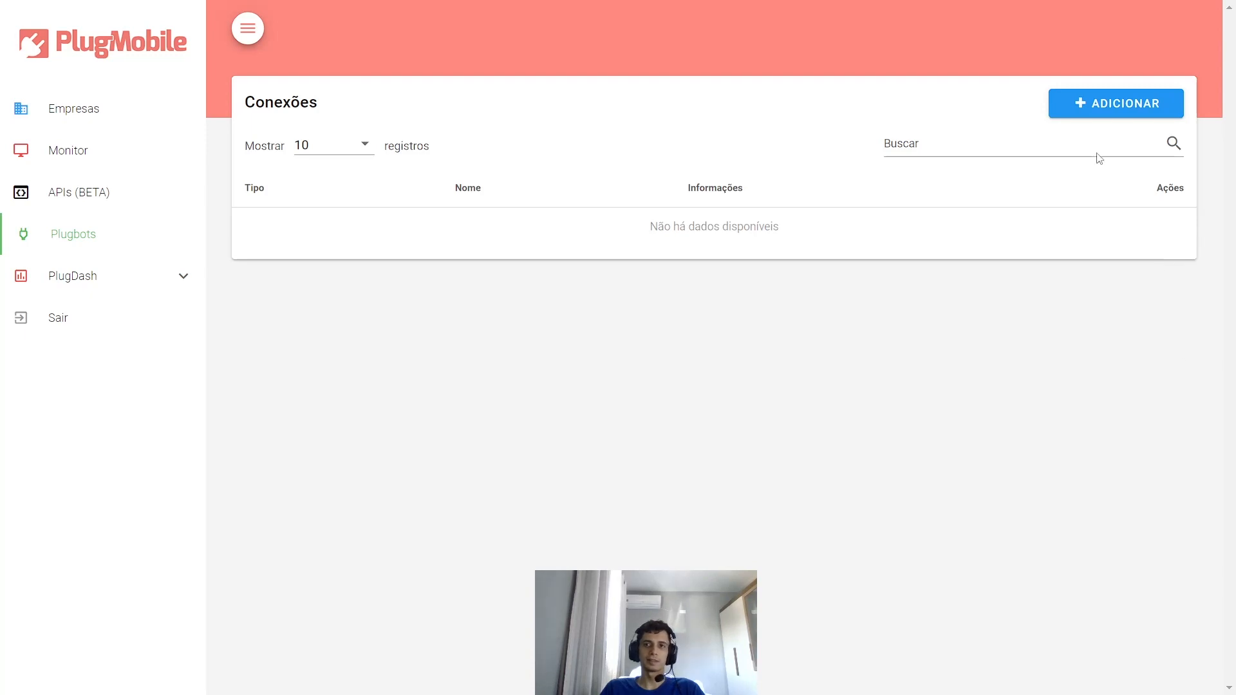
# - Start a new MySQL connection named plugdash on host localhost, port 3306
pyautogui.click(1094, 110)
pyautogui.click(533, 322)
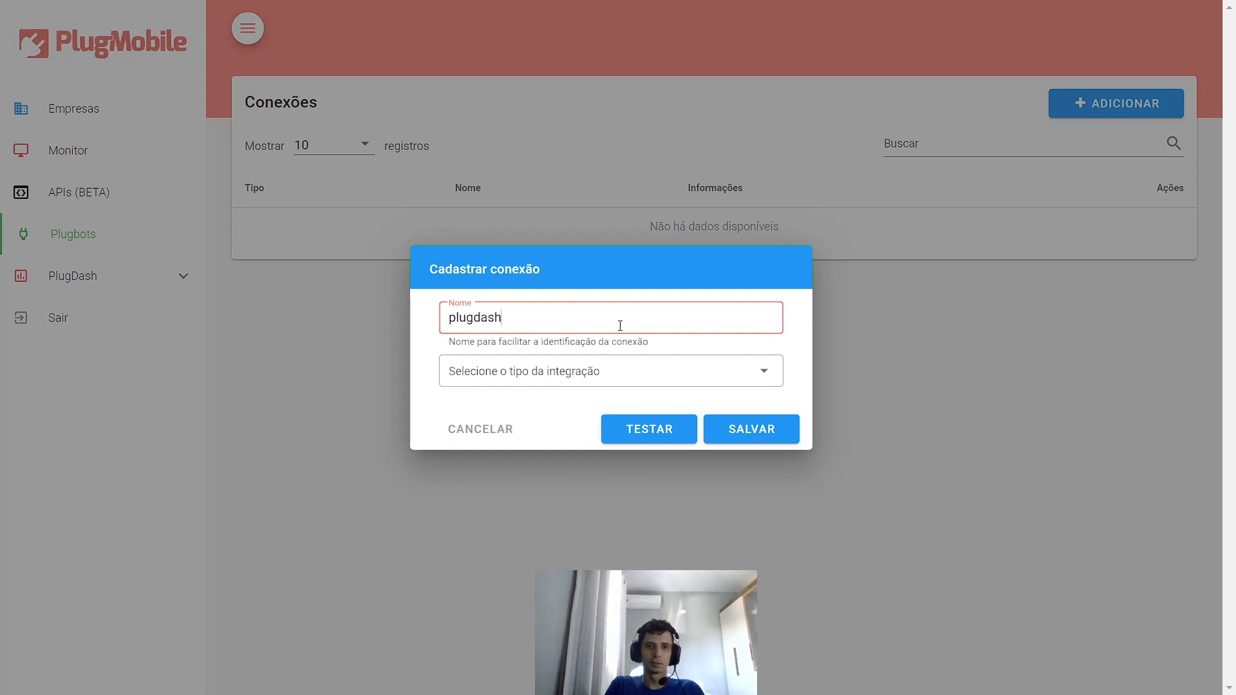
pyautogui.click(568, 370)
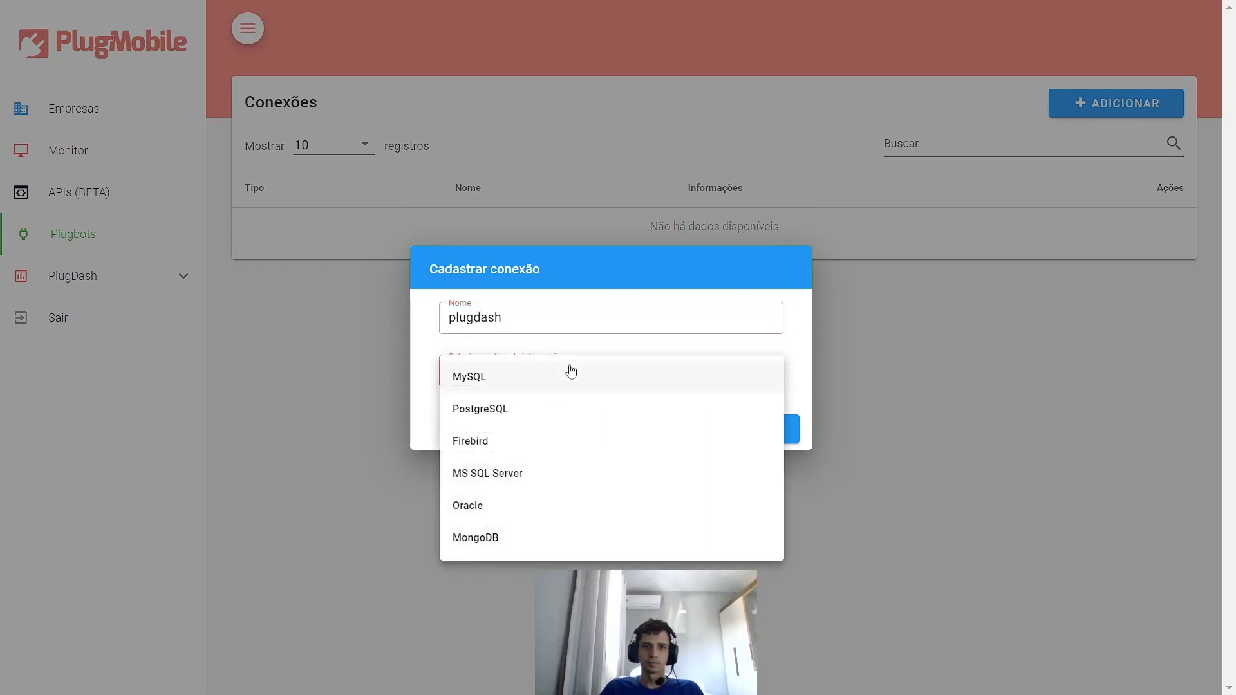
pyautogui.click(486, 378)
pyautogui.click(481, 291)
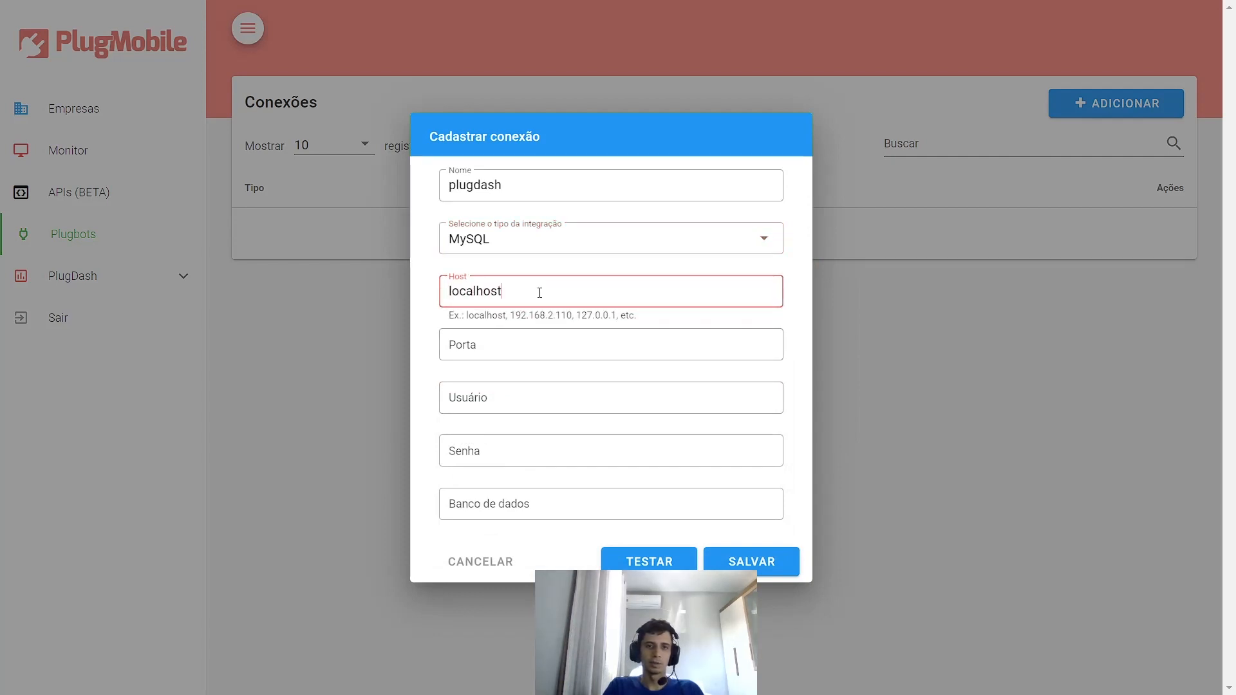
pyautogui.press('Tab')
pyautogui.write('3')
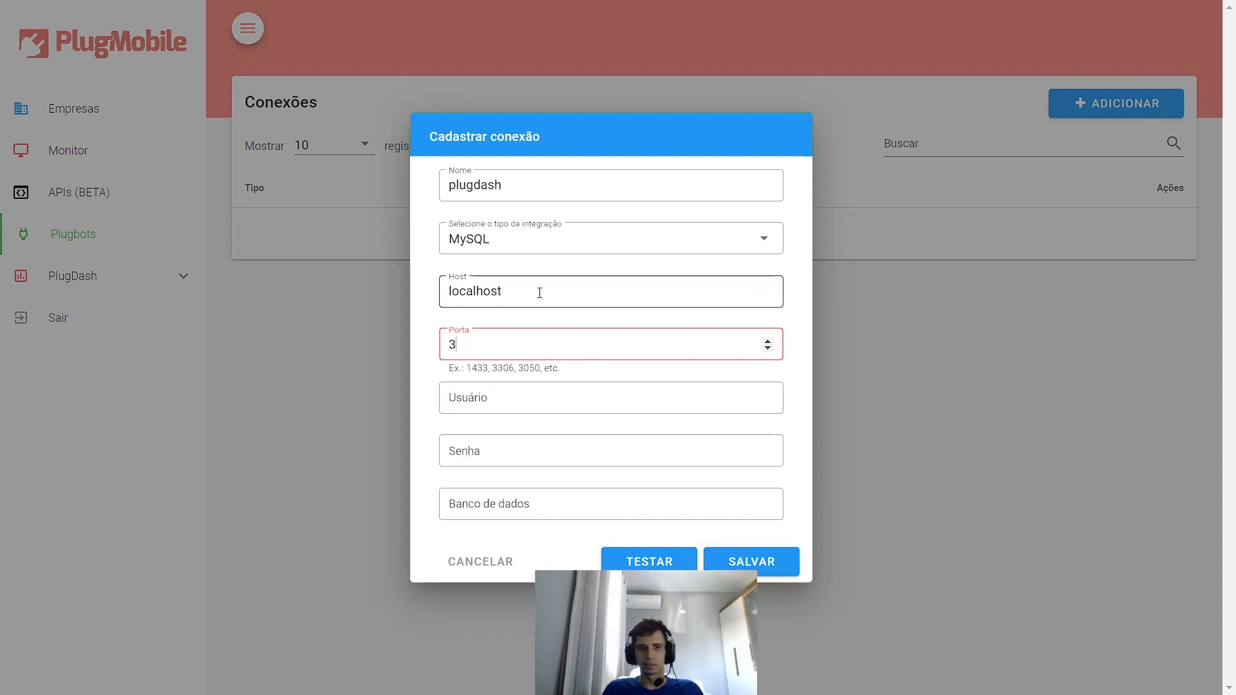
pyautogui.write('306')
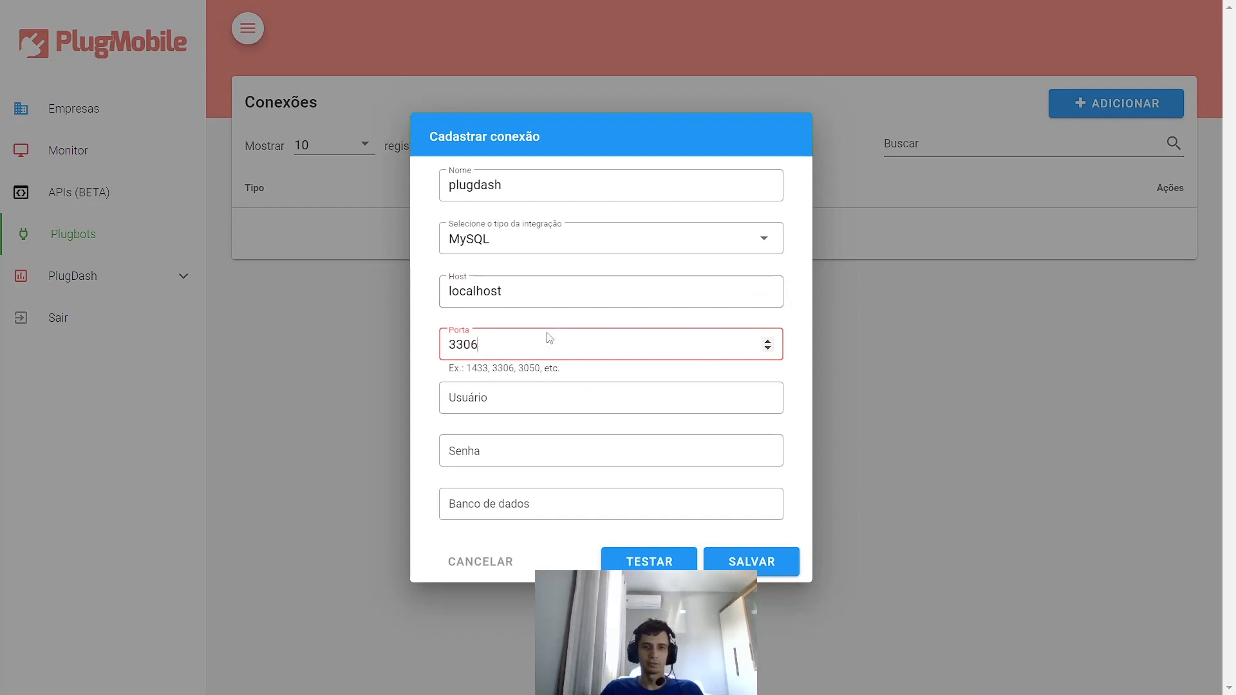
# - Enter database user root, its password, and database name plugdash
pyautogui.click(533, 397)
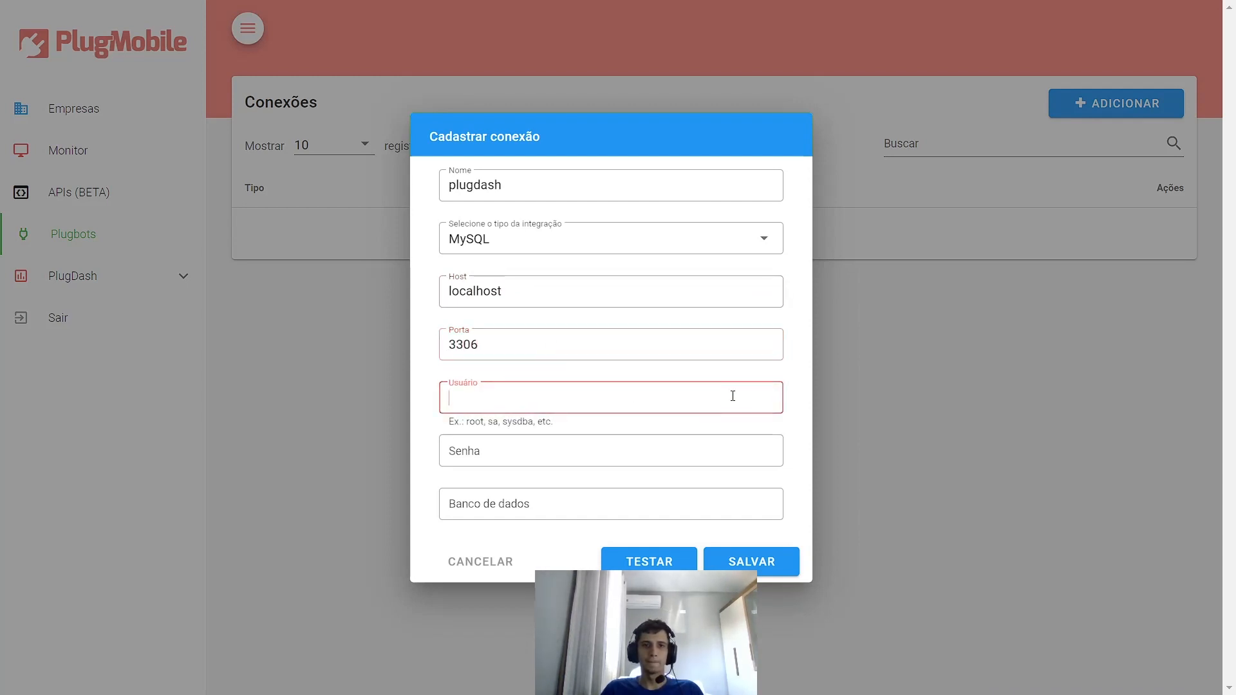
pyautogui.write('root')
pyautogui.press('Tab')
pyautogui.write('ro')
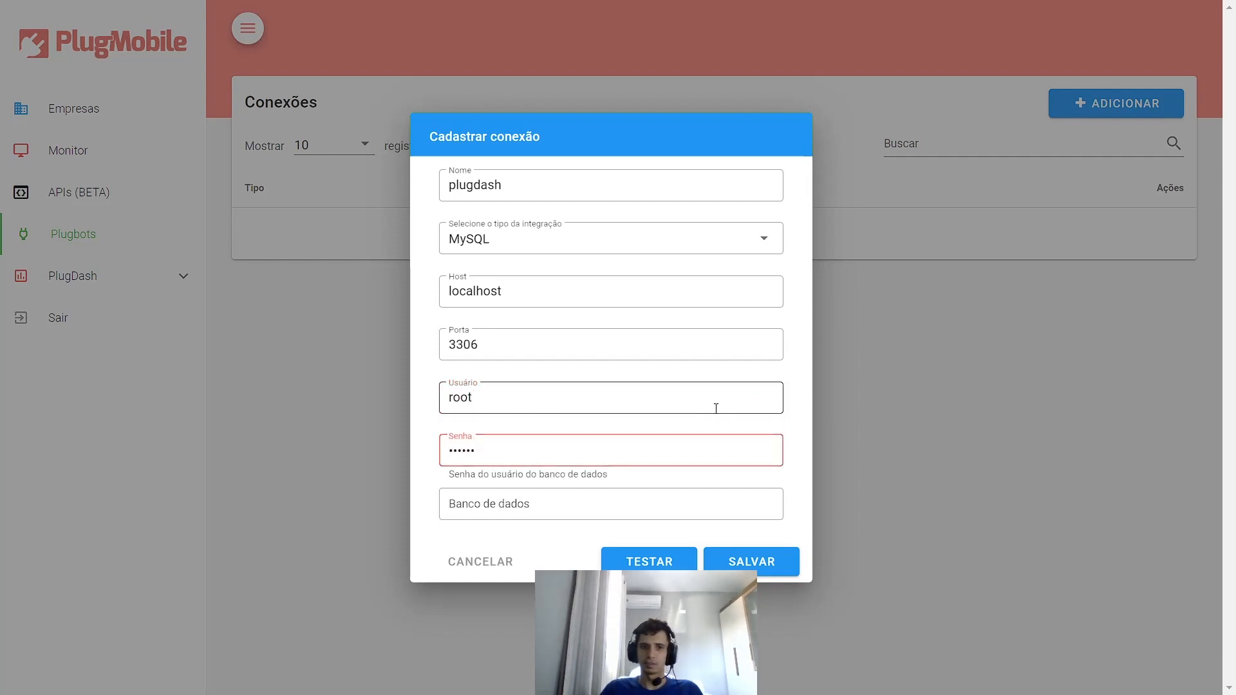
pyautogui.click(554, 491)
pyautogui.write('plugdash')
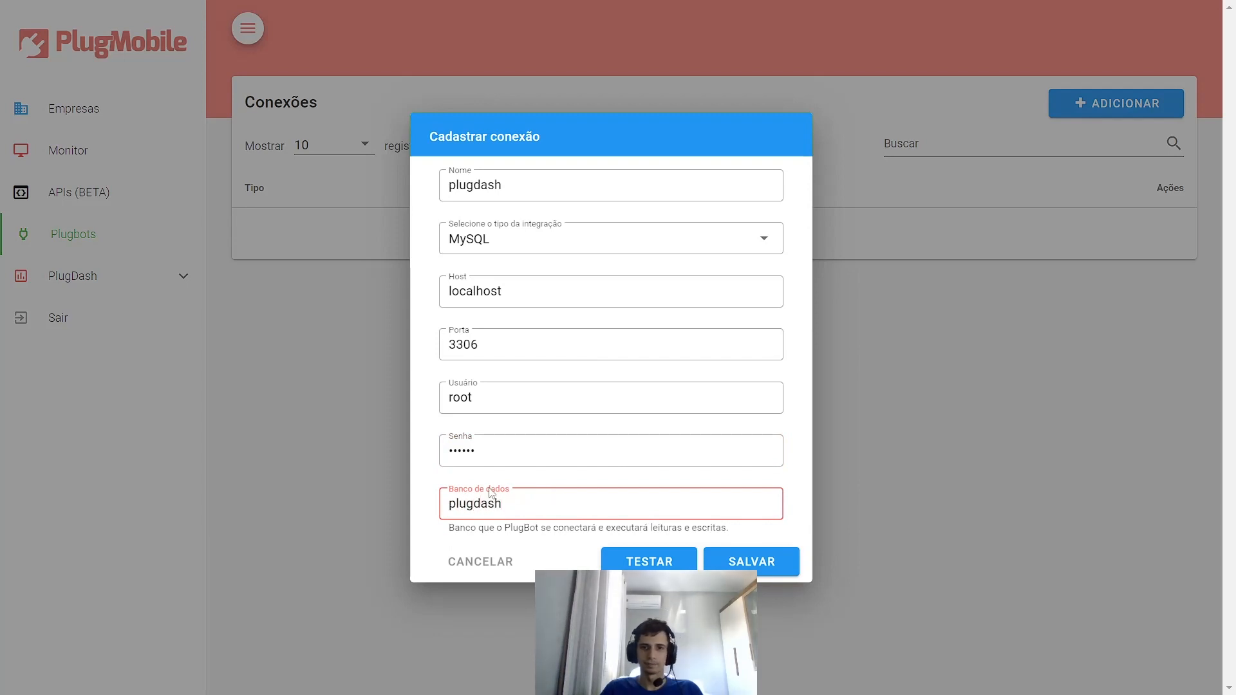
# - Test the plugdash connection successfully and save it
pyautogui.click(625, 561)
pyautogui.click(662, 569)
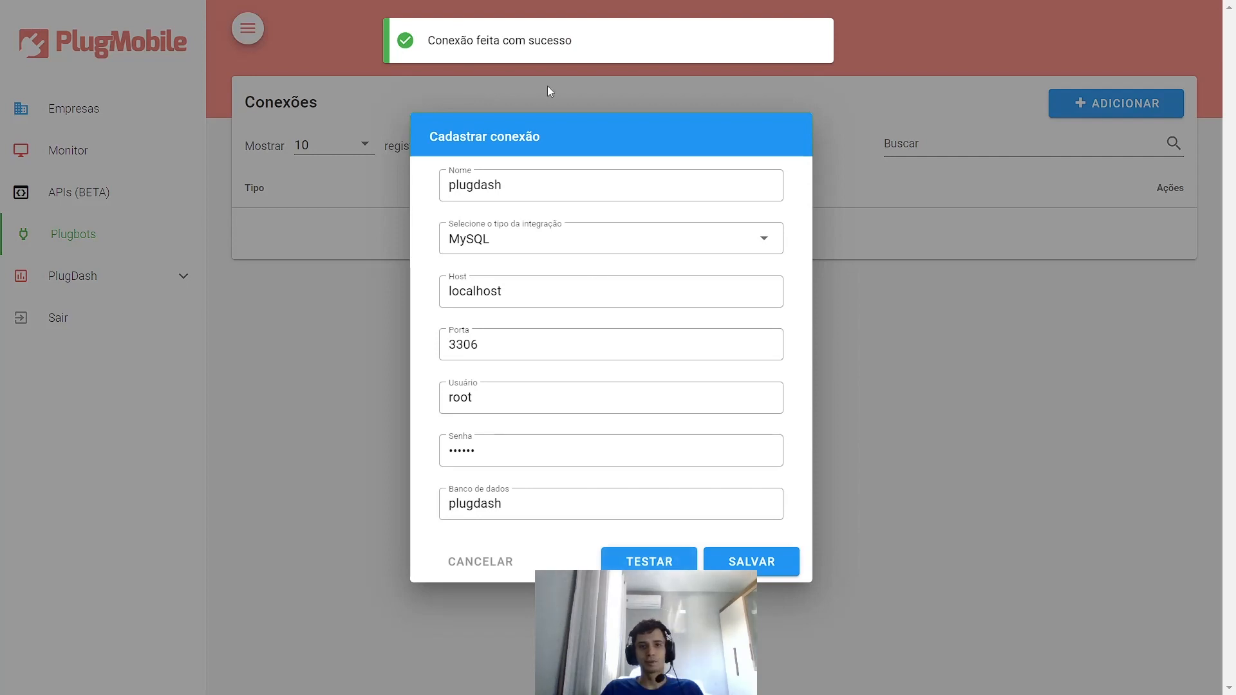
pyautogui.click(748, 559)
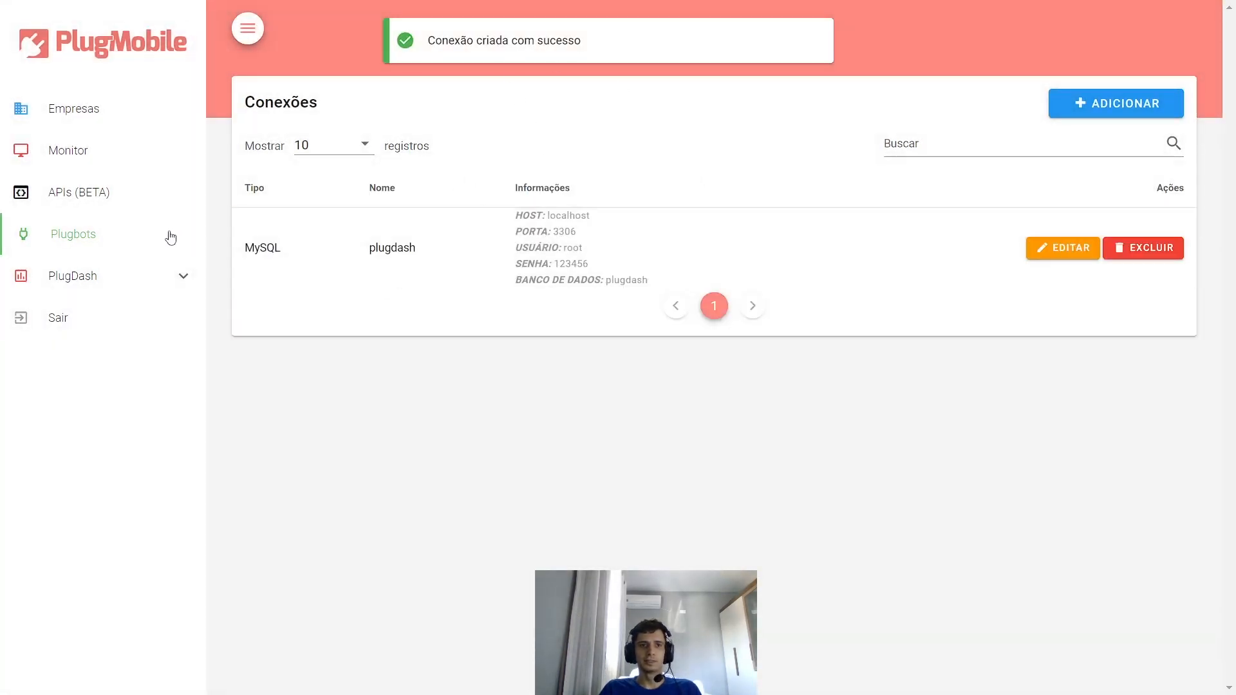
# - Open PlugDash Usuários and select the company teste
pyautogui.click(82, 283)
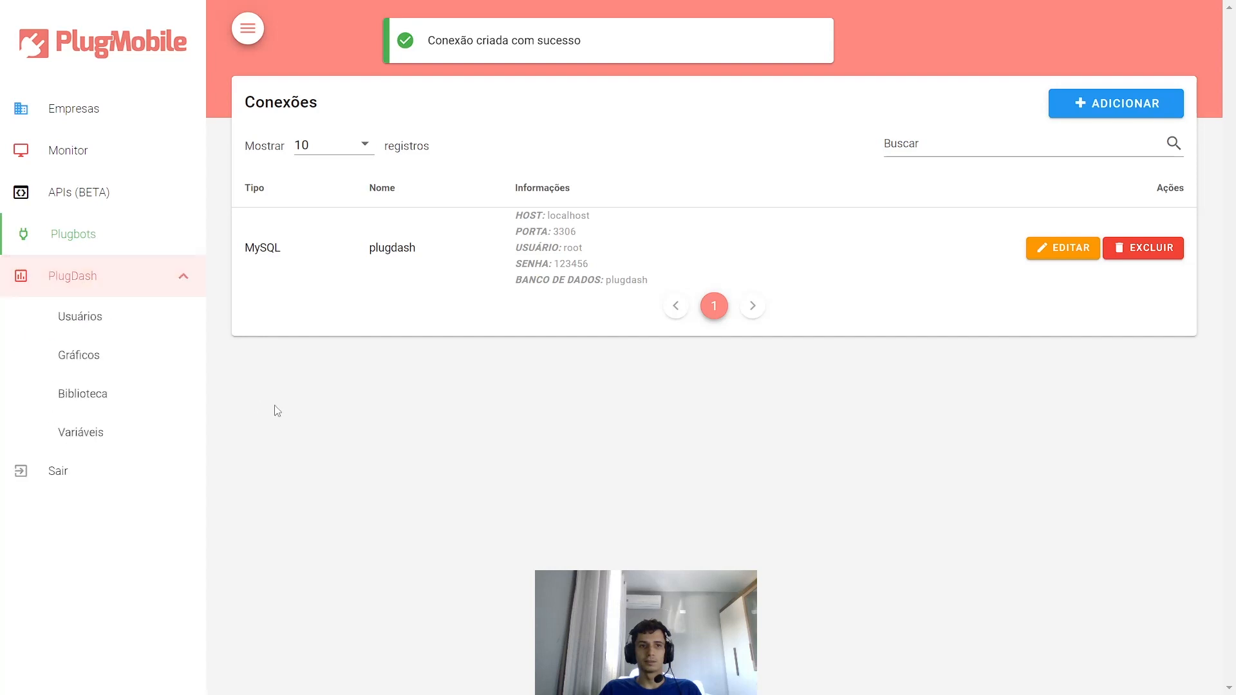
pyautogui.click(89, 328)
pyautogui.click(415, 165)
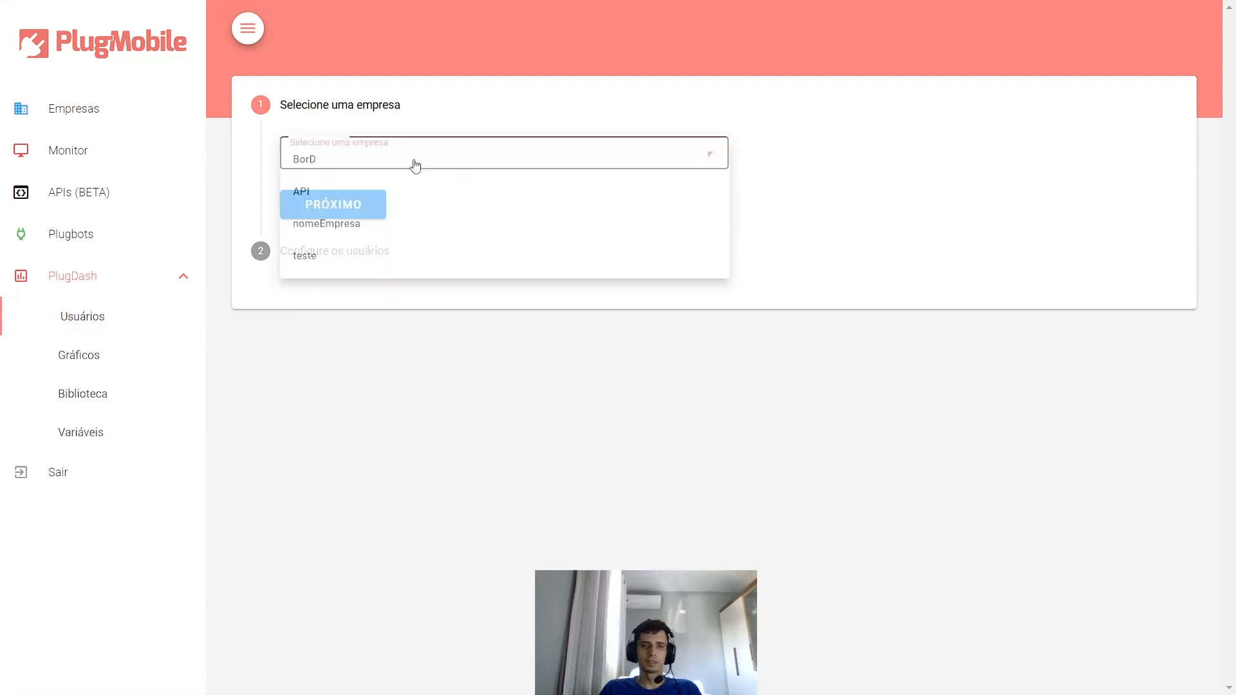
pyautogui.click(319, 257)
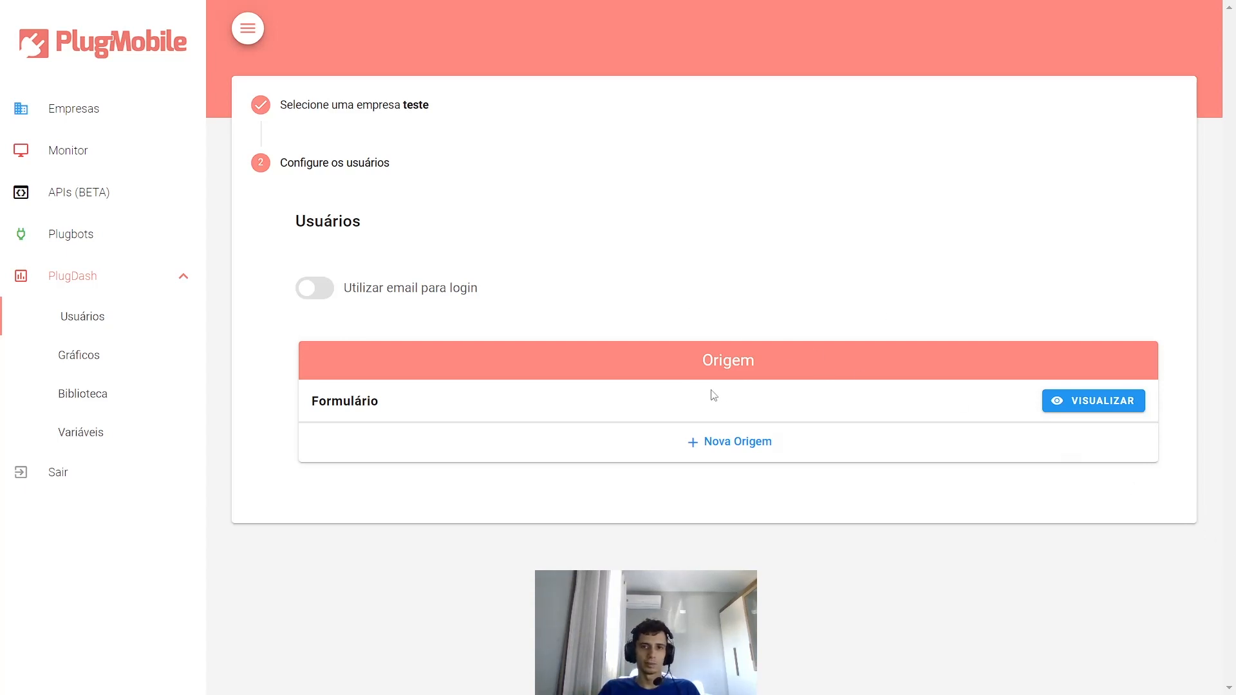
# - Add a new user origin using plugbot PlugbotMySQL with the plugdash integration type
pyautogui.click(709, 443)
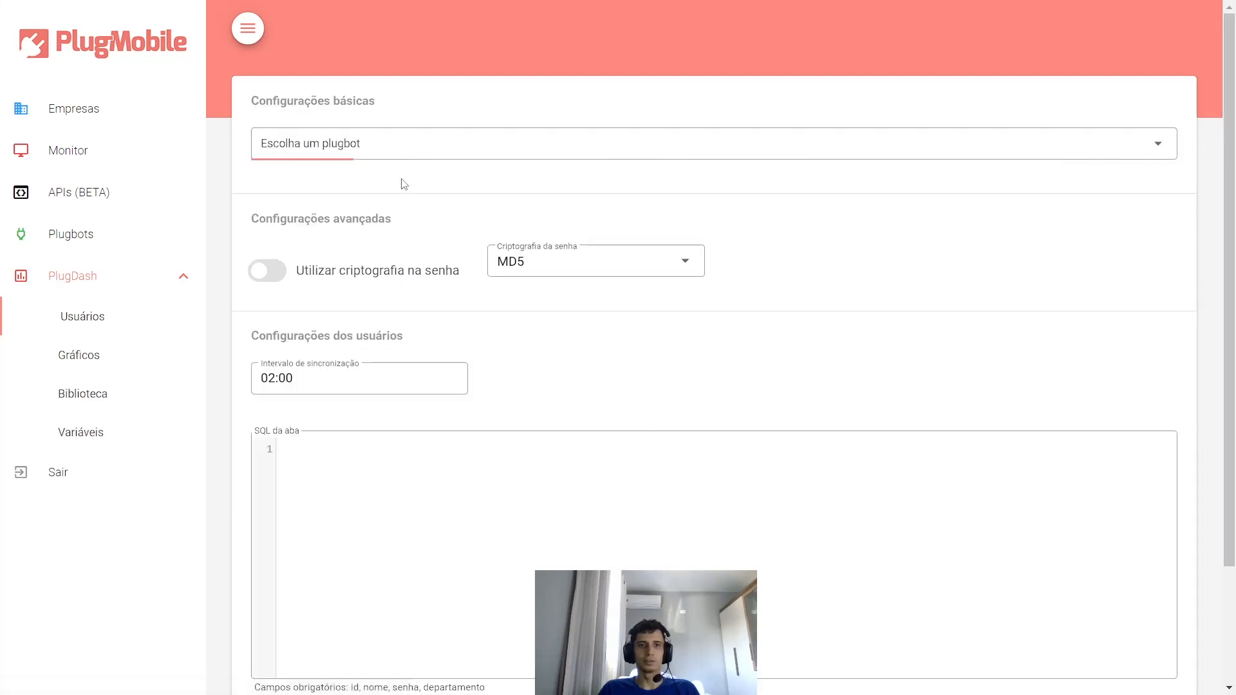
pyautogui.click(428, 156)
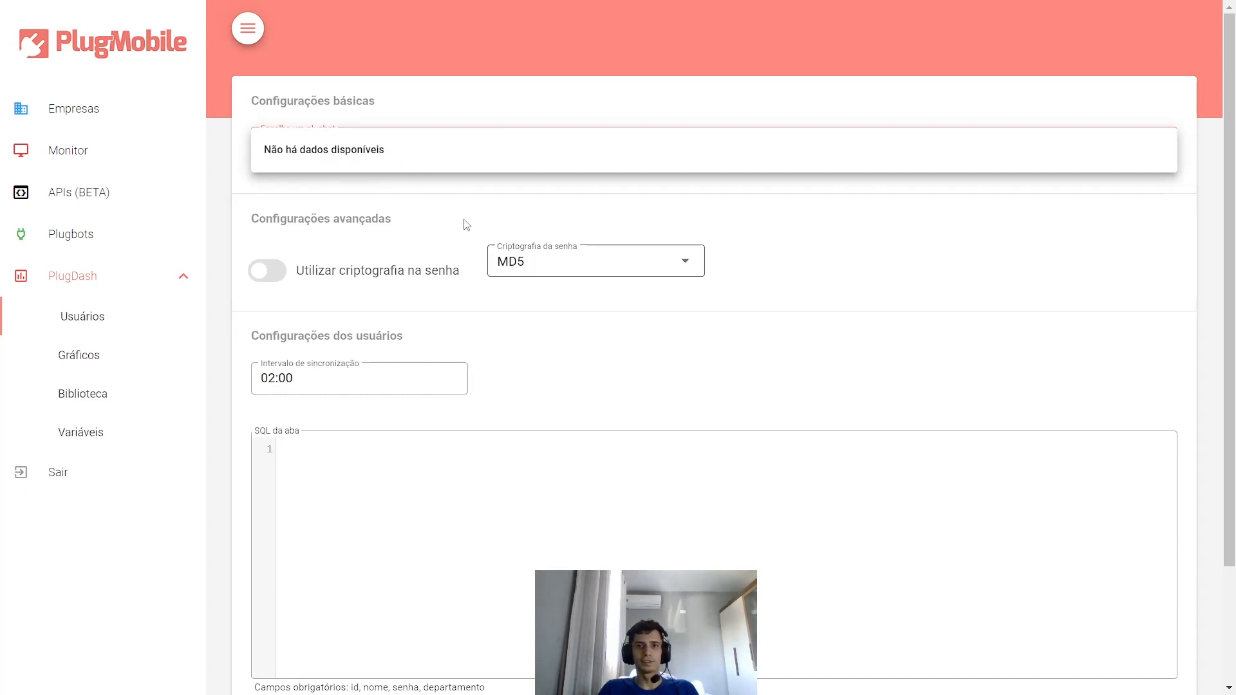
pyautogui.click(440, 184)
pyautogui.click(396, 151)
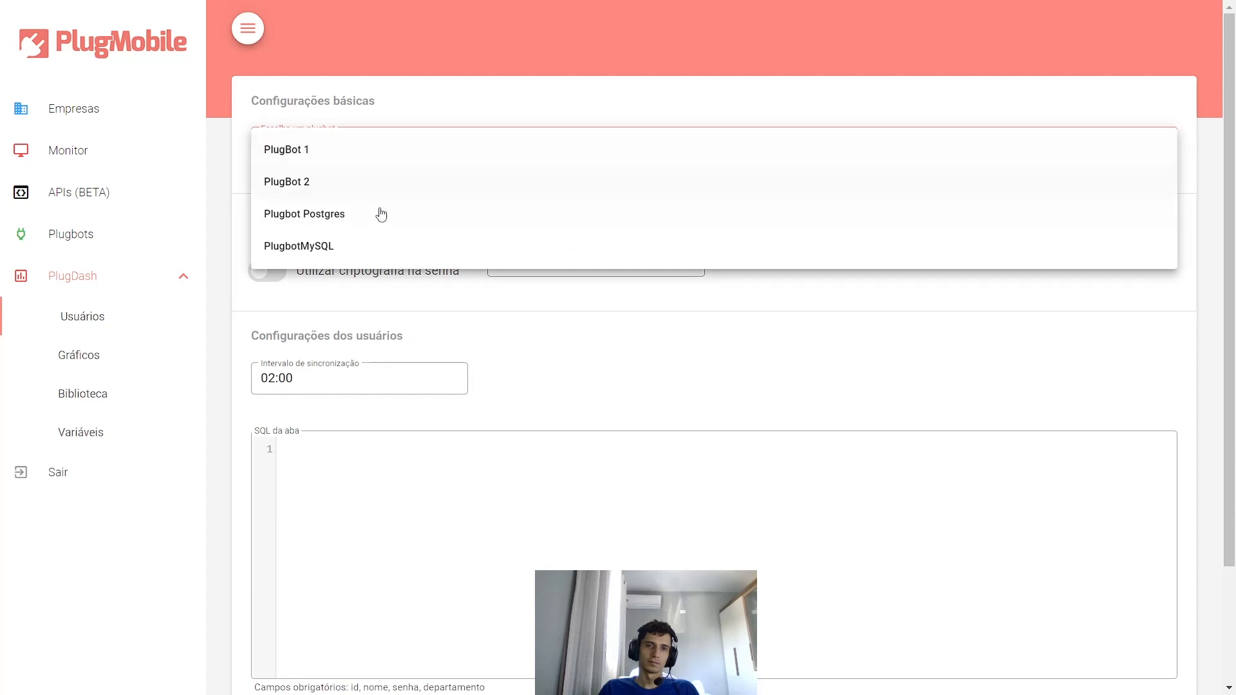
pyautogui.click(315, 255)
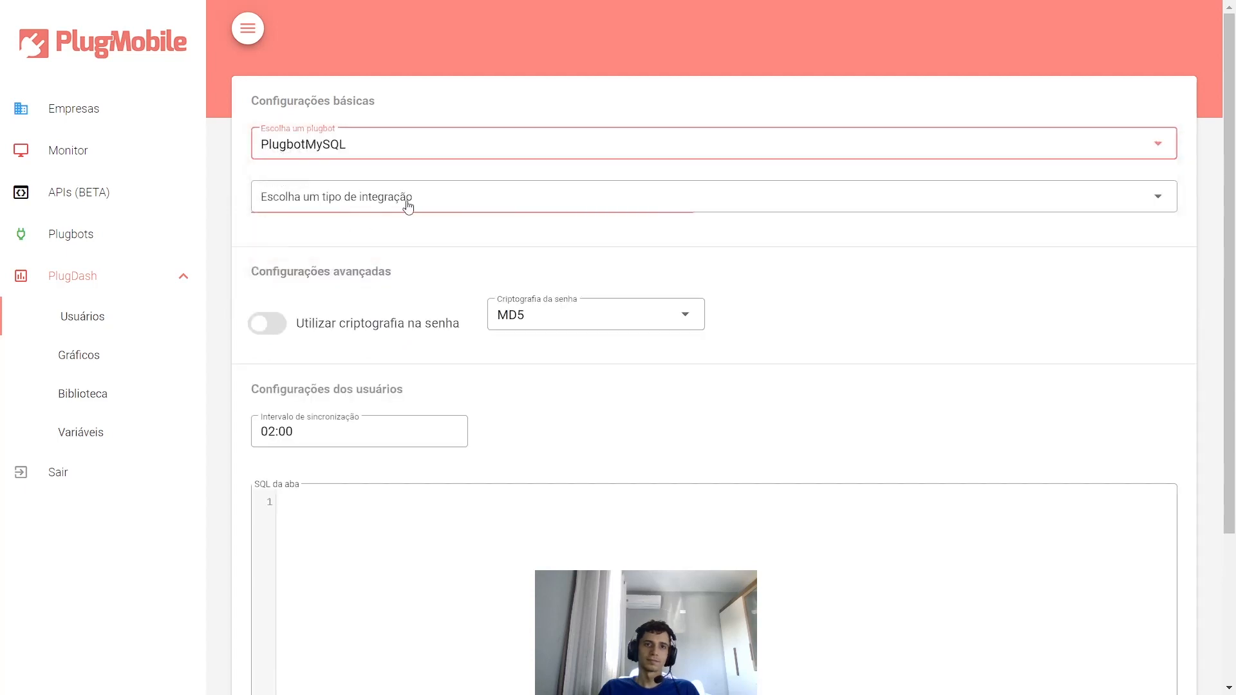
pyautogui.click(295, 148)
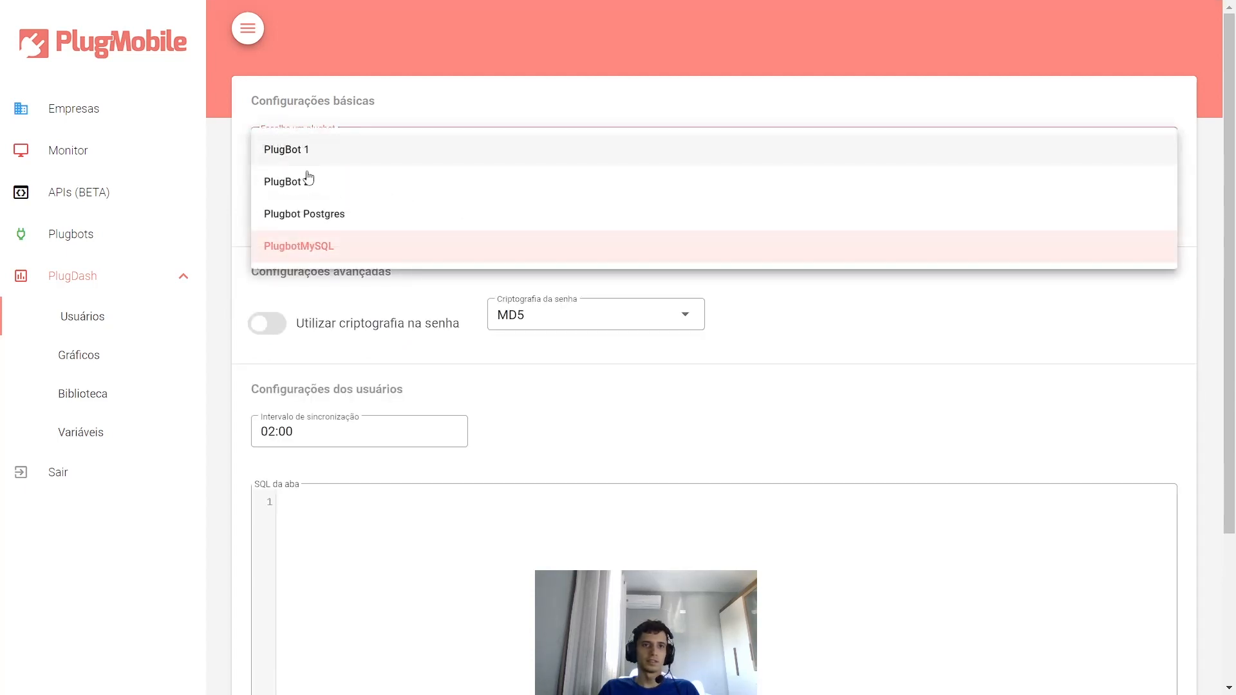
pyautogui.click(328, 248)
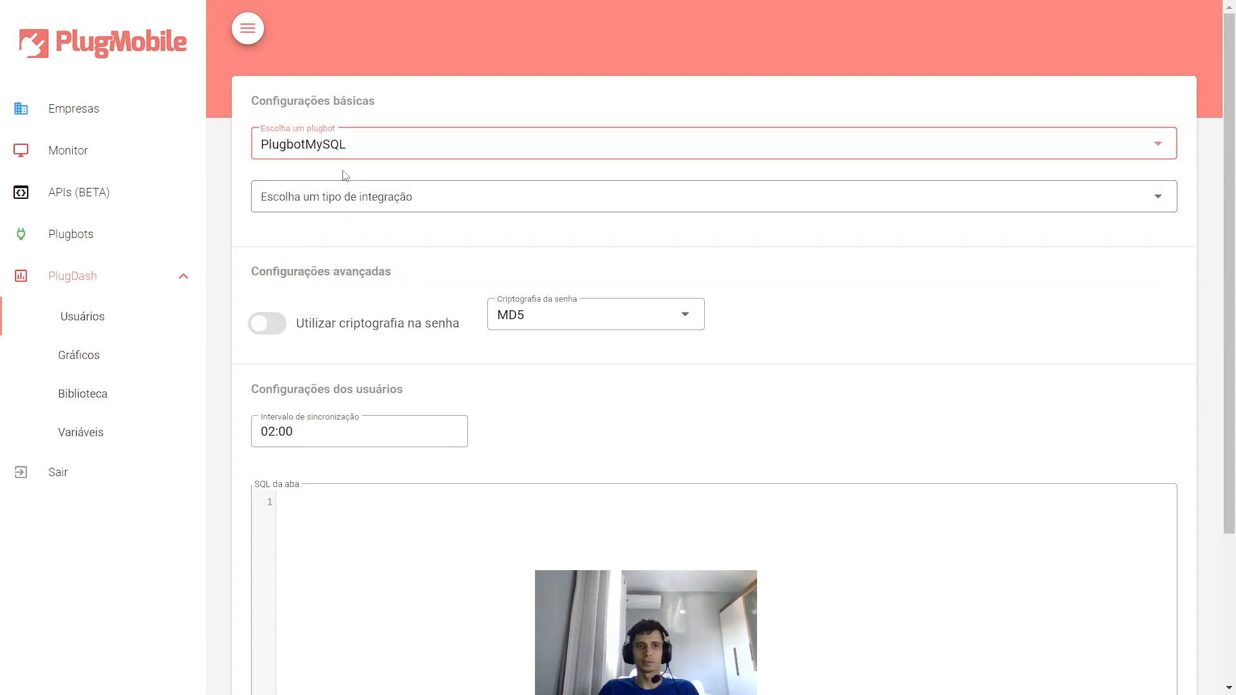
pyautogui.click(287, 195)
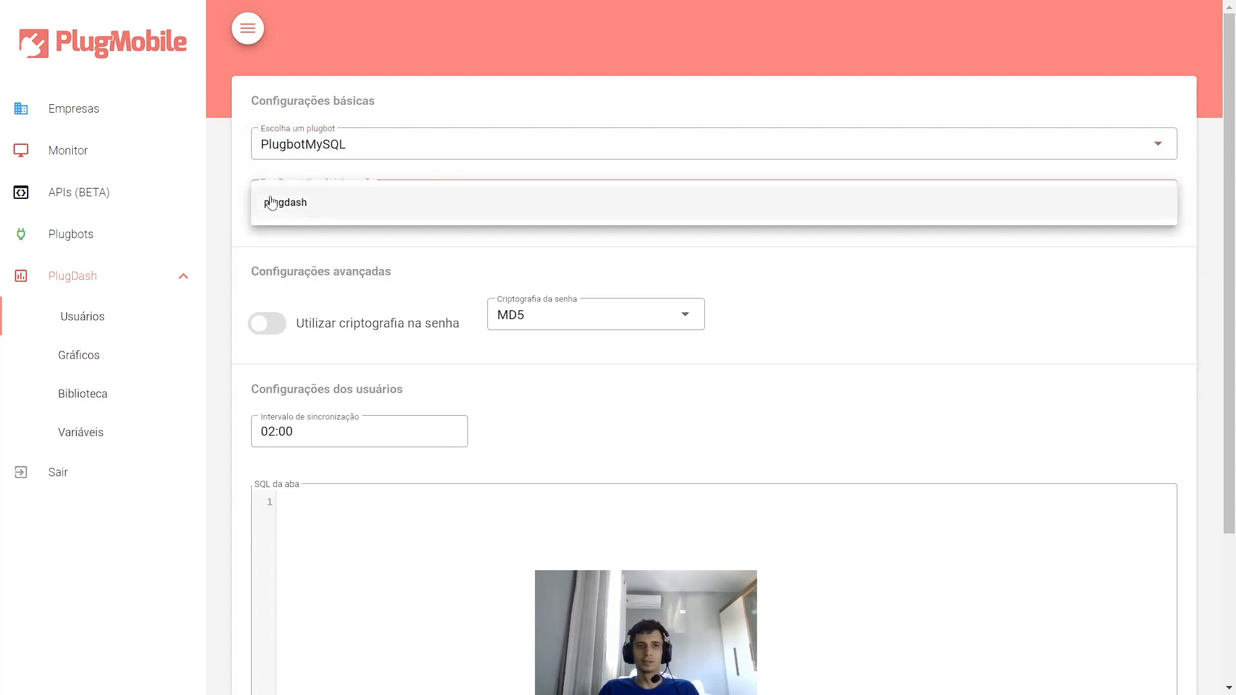
pyautogui.click(309, 208)
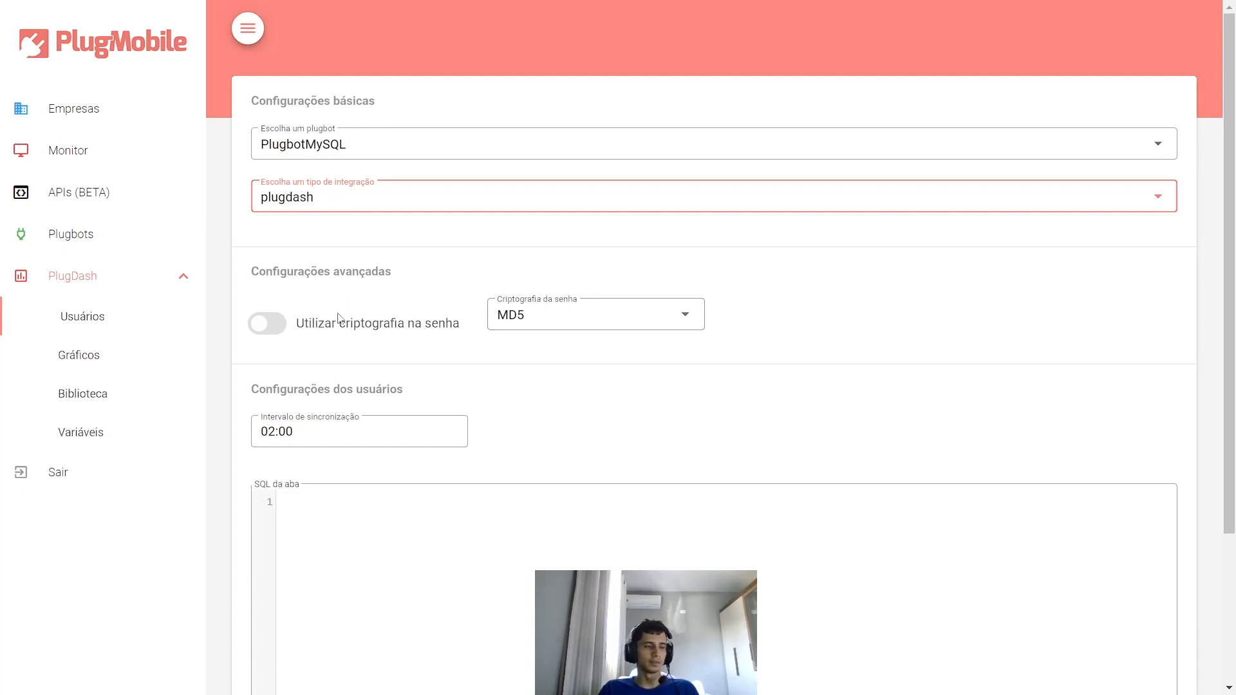
# - Keep MD5 encryption and the 02:00 sync interval, and write the SQL select * from usuario
pyautogui.click(522, 321)
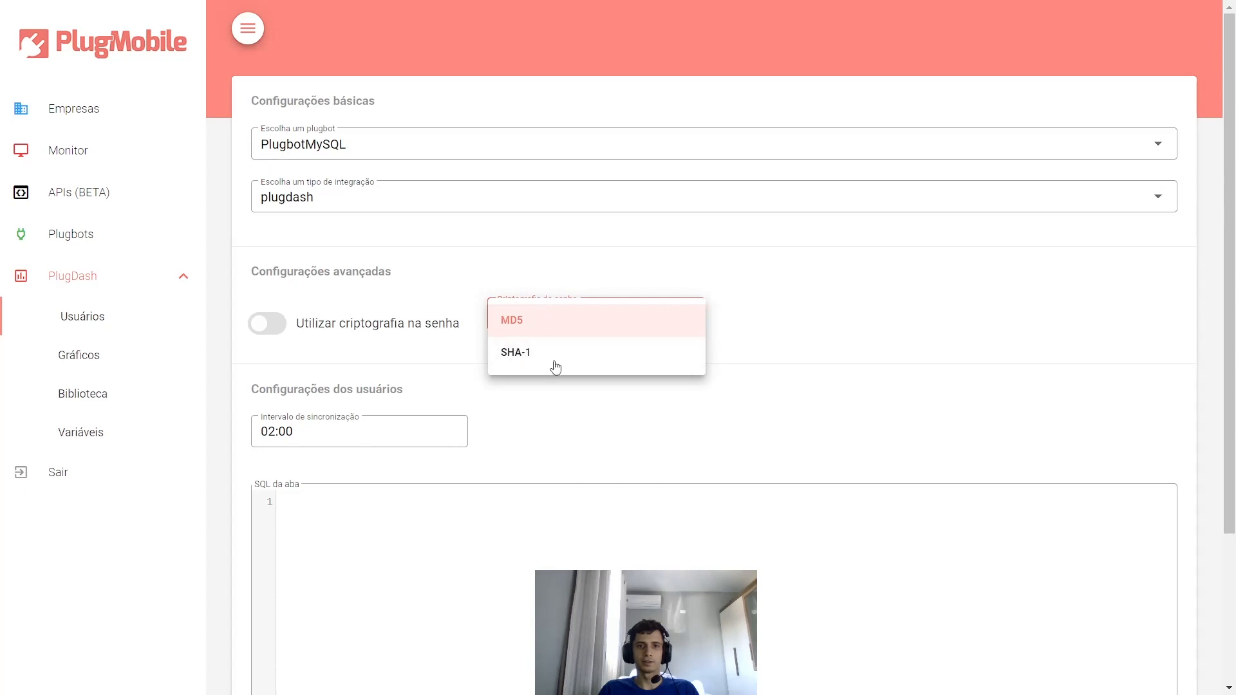
pyautogui.click(807, 344)
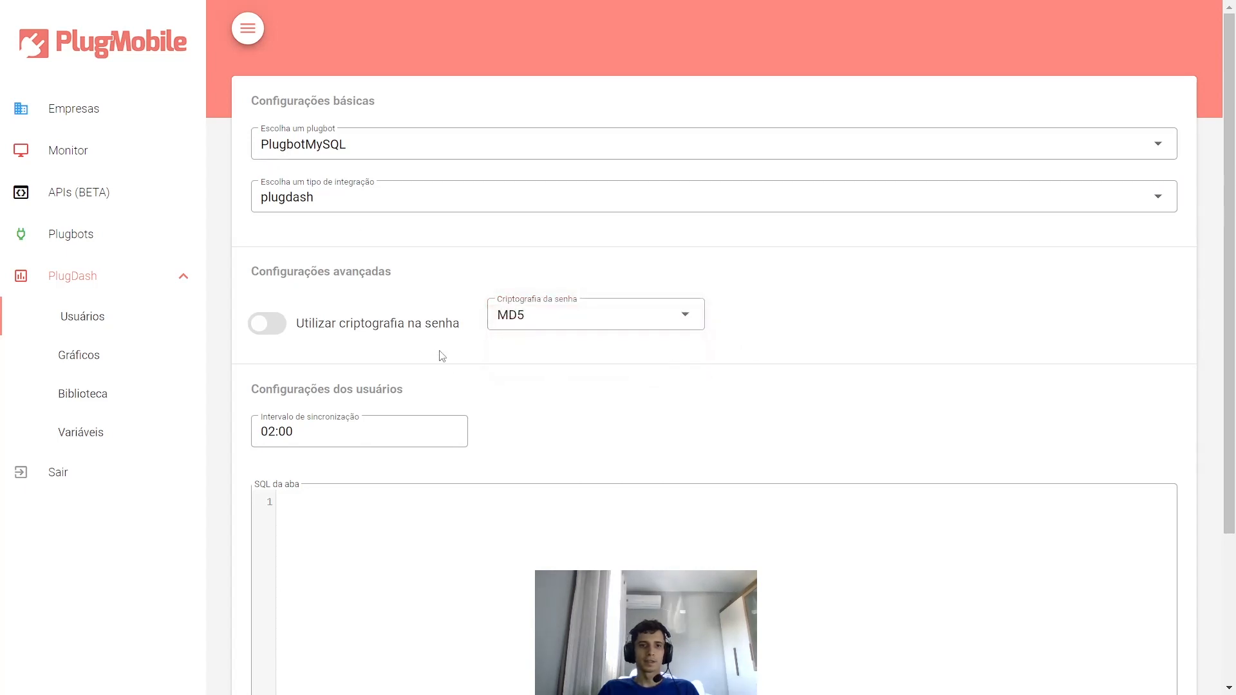
pyautogui.scroll(-3, 442, 356)
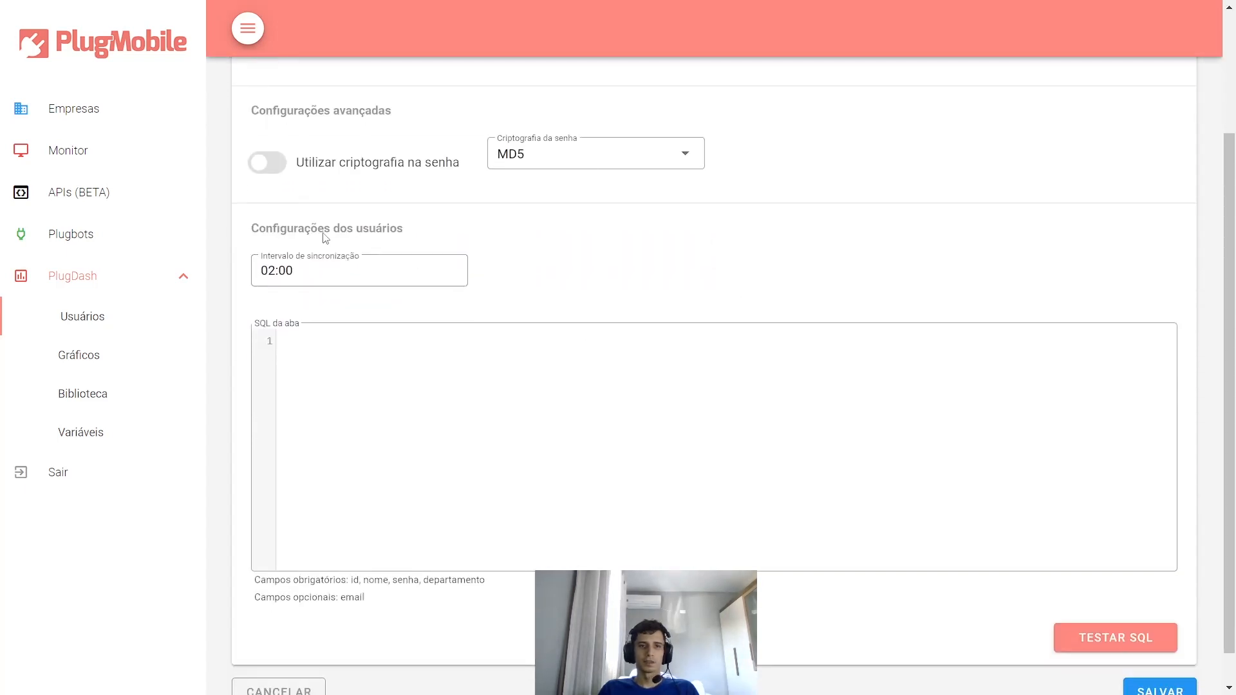
pyautogui.click(358, 281)
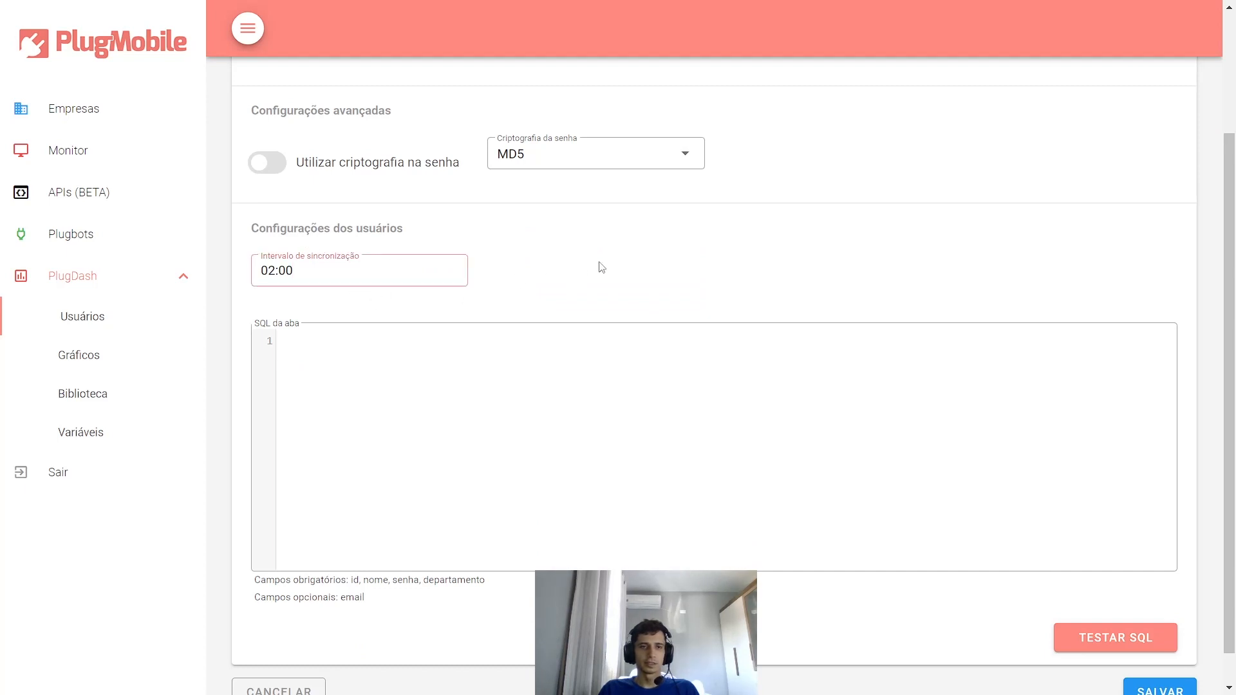
pyautogui.click(359, 270)
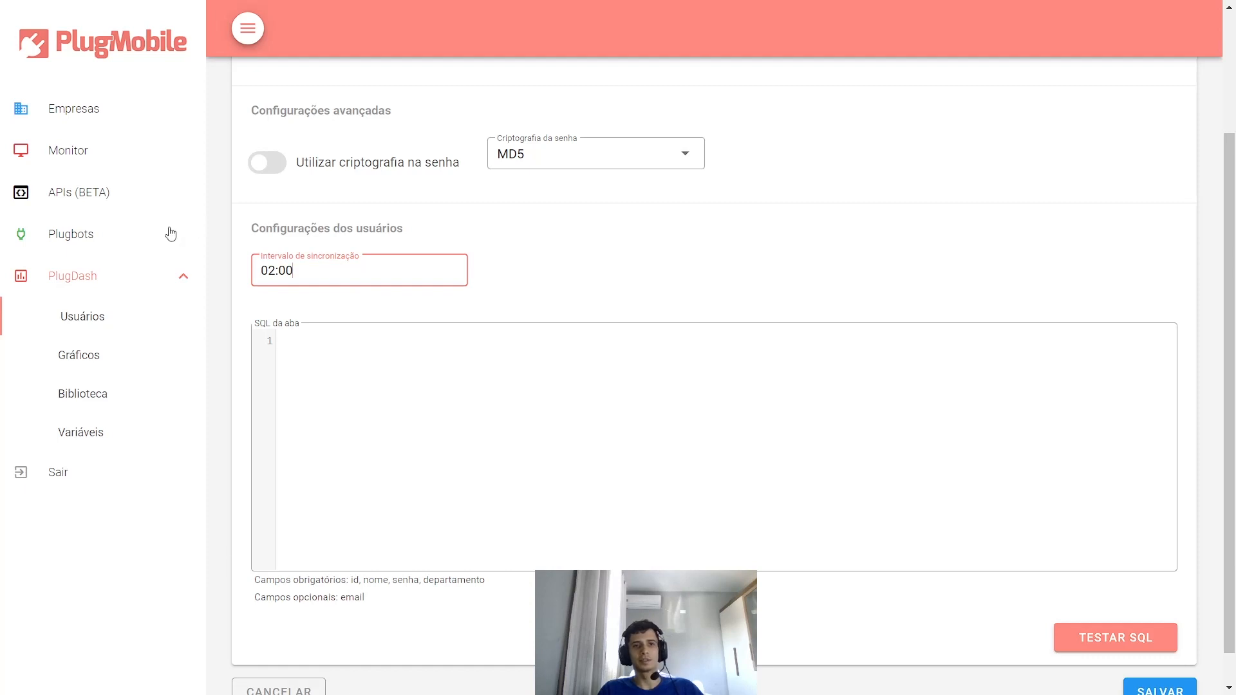
pyautogui.click(303, 365)
pyautogui.write('select * from usuario')
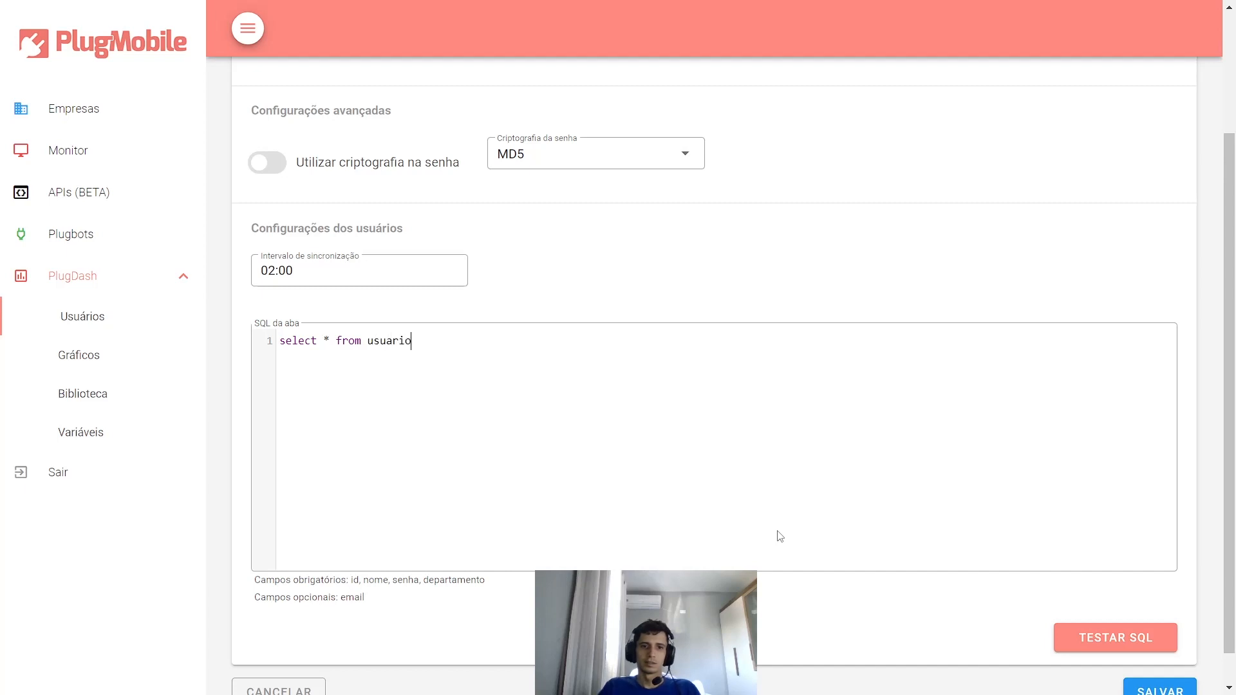
# - Test the SQL to preview users, close the preview, and save the PlugbotMySQL user origin
pyautogui.click(1105, 636)
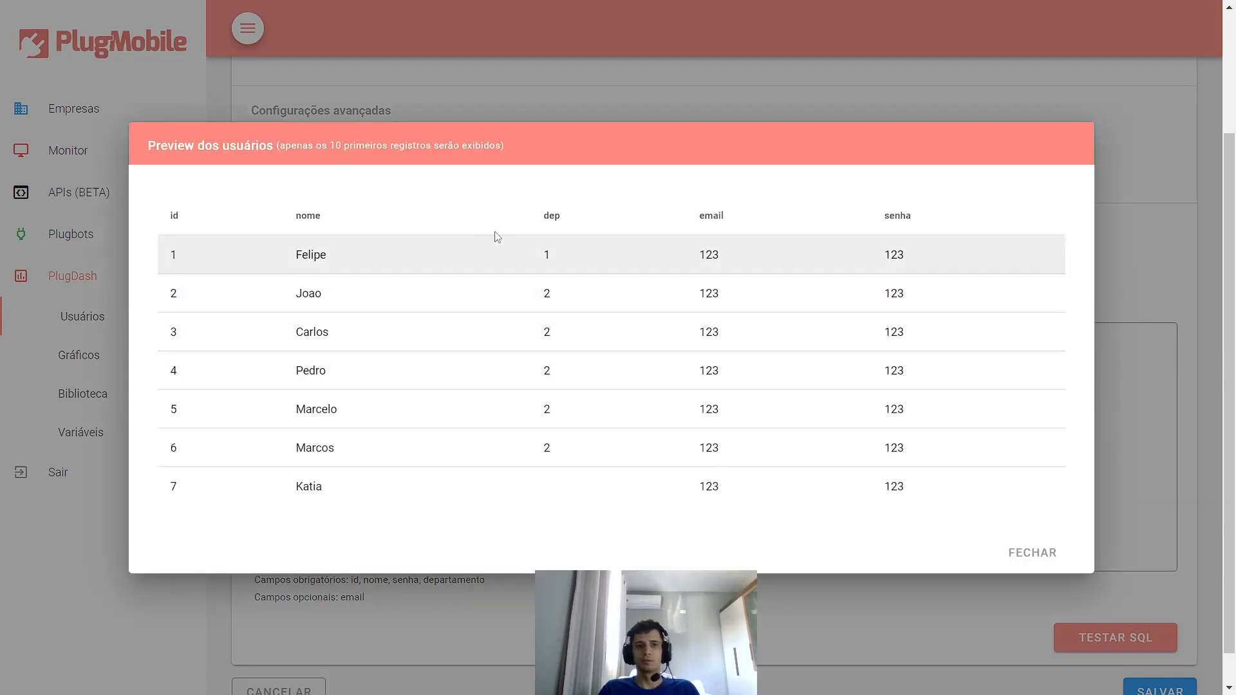
pyautogui.click(1019, 553)
pyautogui.scroll(-1, 979, 417)
pyautogui.click(1159, 655)
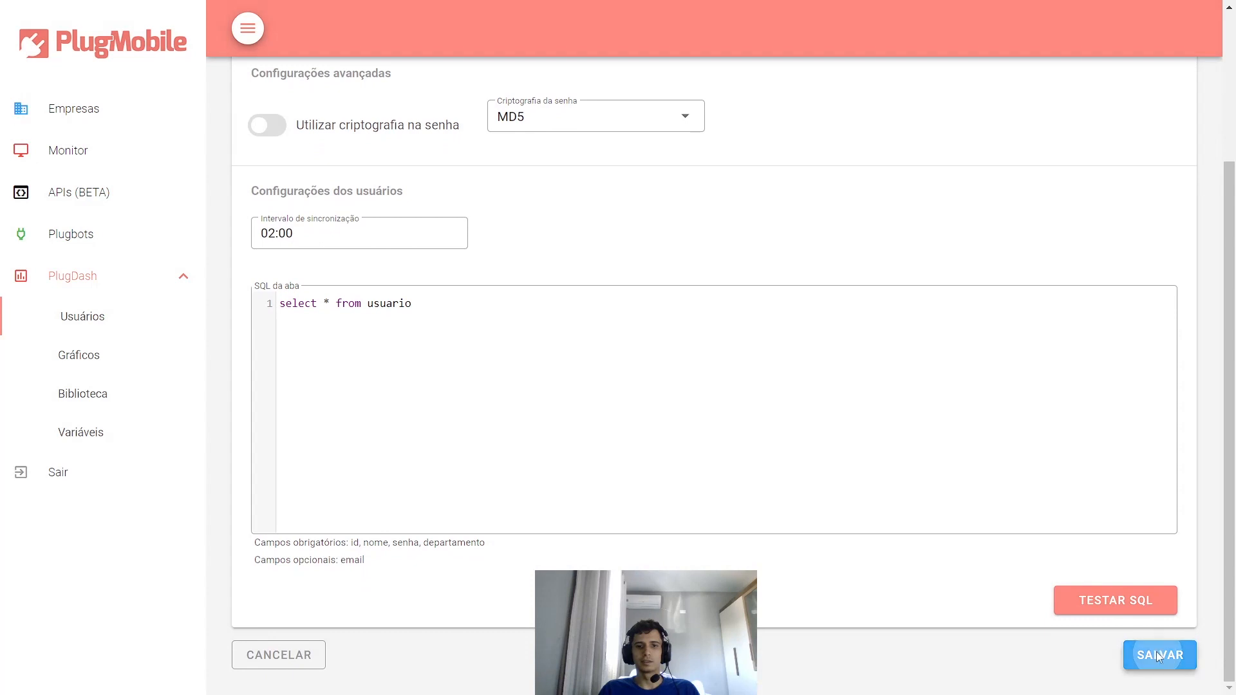
pyautogui.scroll(-2, 920, 489)
pyautogui.scroll(-2, 915, 485)
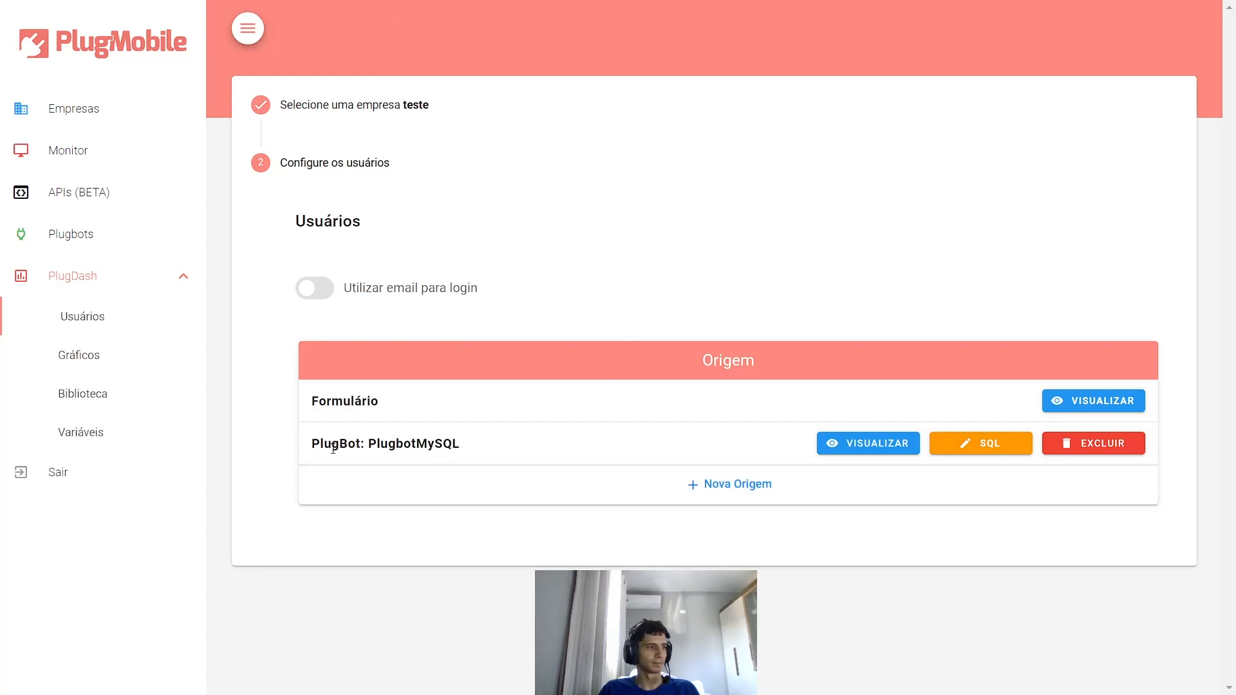
# - Preview the empty PlugbotMySQL user list sorted by email, then open the Formulário user list
pyautogui.click(892, 454)
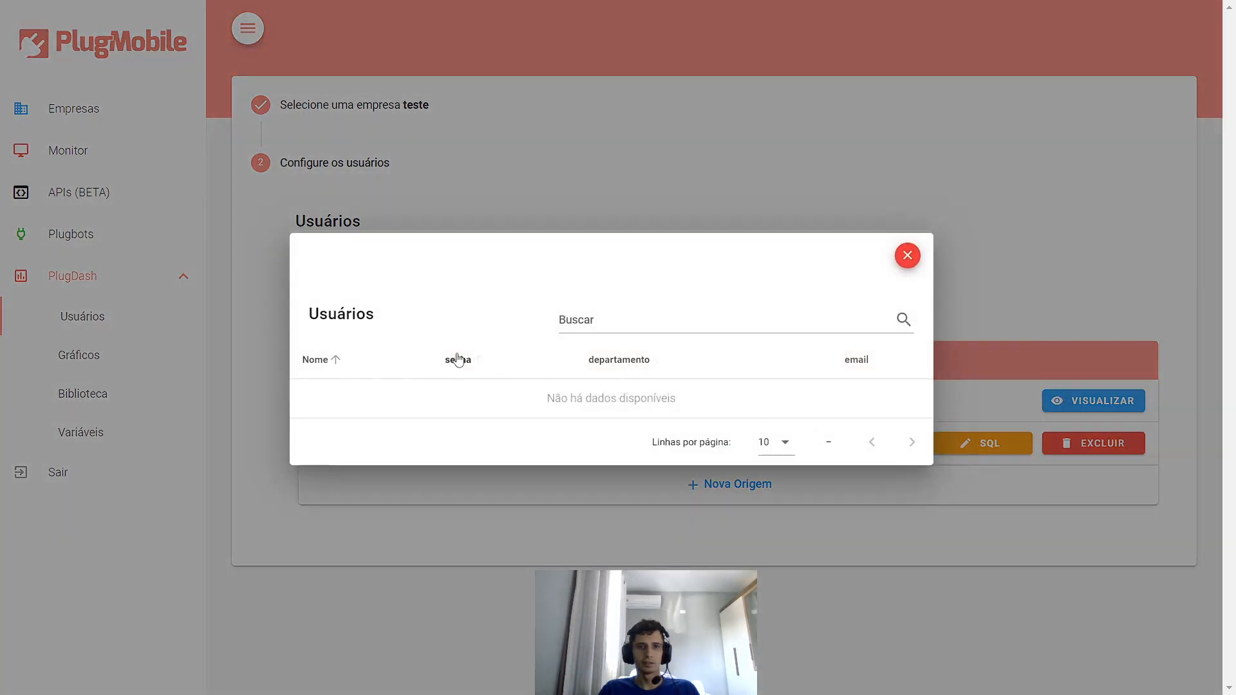
pyautogui.click(858, 360)
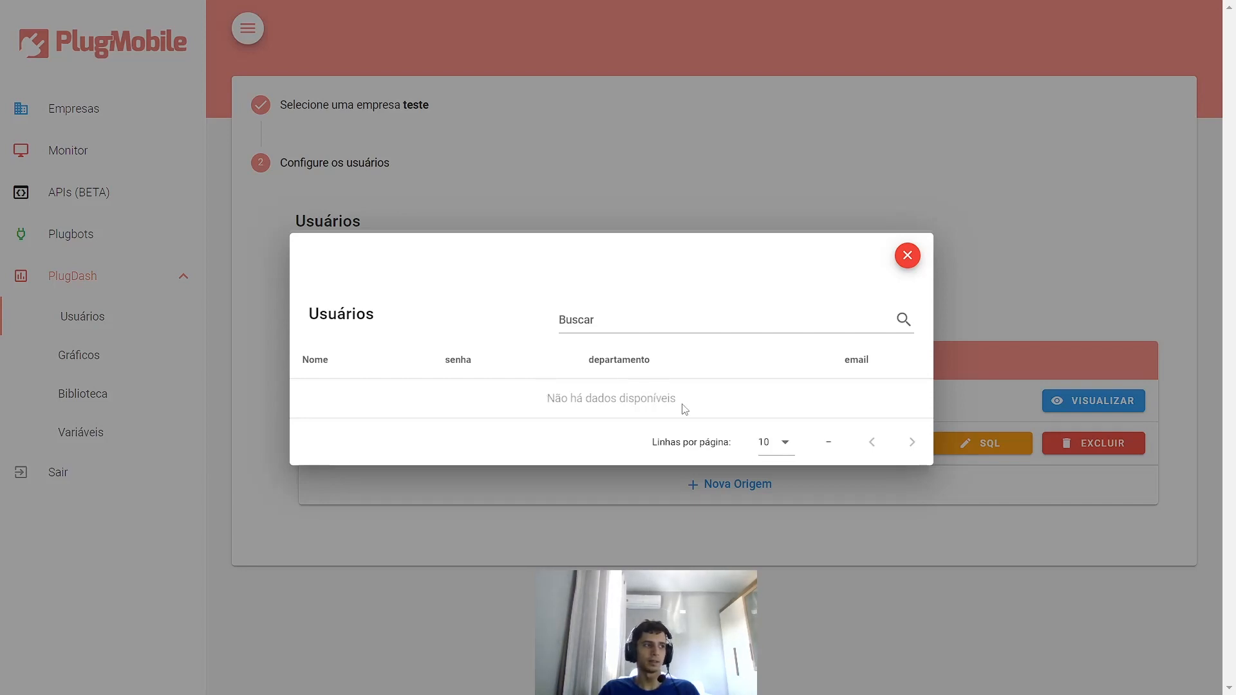
pyautogui.click(908, 259)
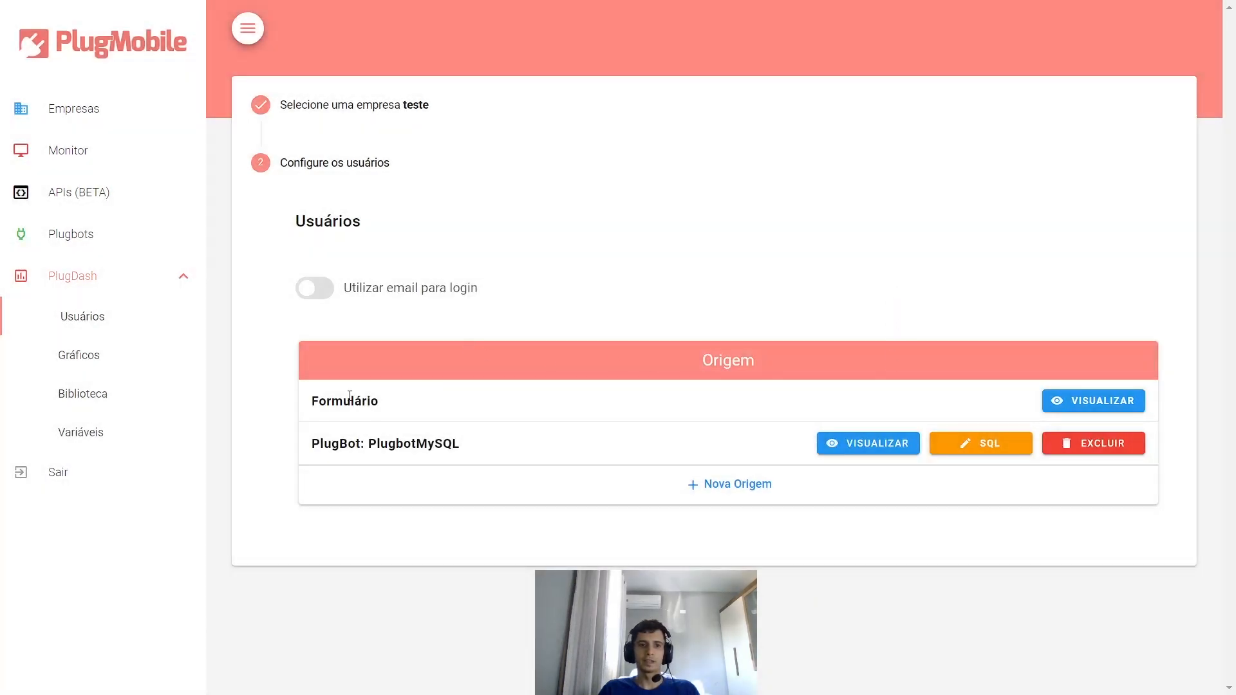
pyautogui.click(1056, 403)
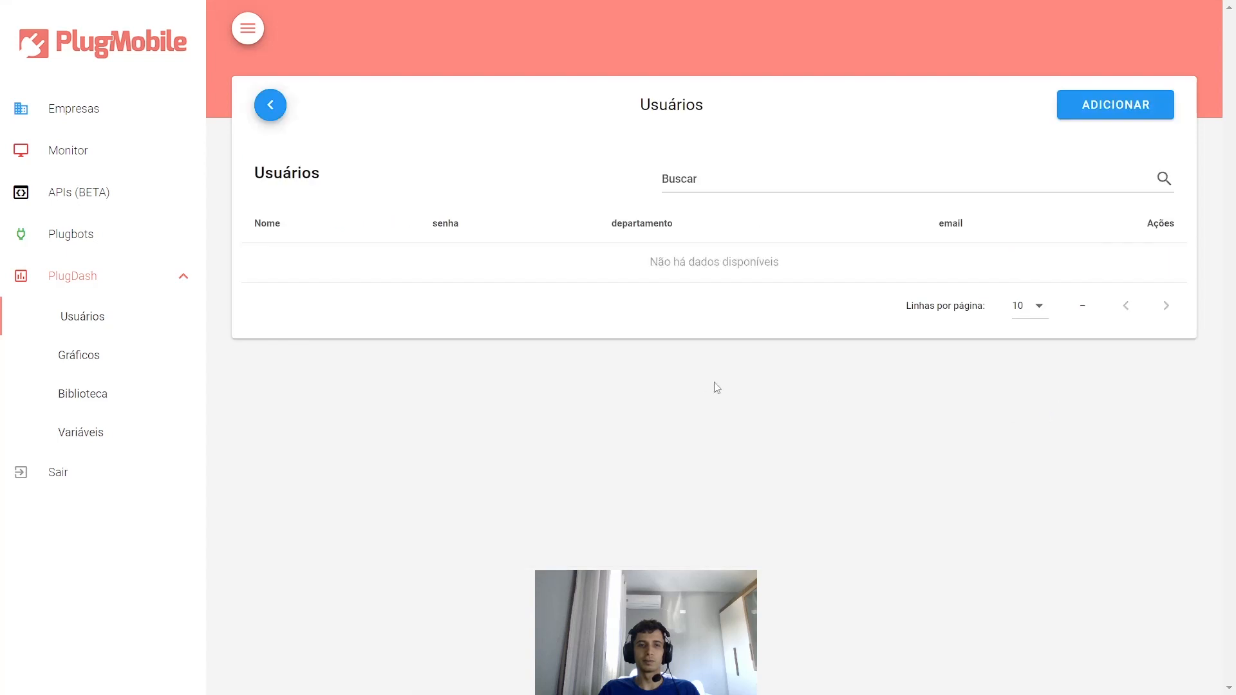
# - Save a form user teste with a password and department vendas, then return to user sources
pyautogui.click(1107, 109)
pyautogui.click(634, 212)
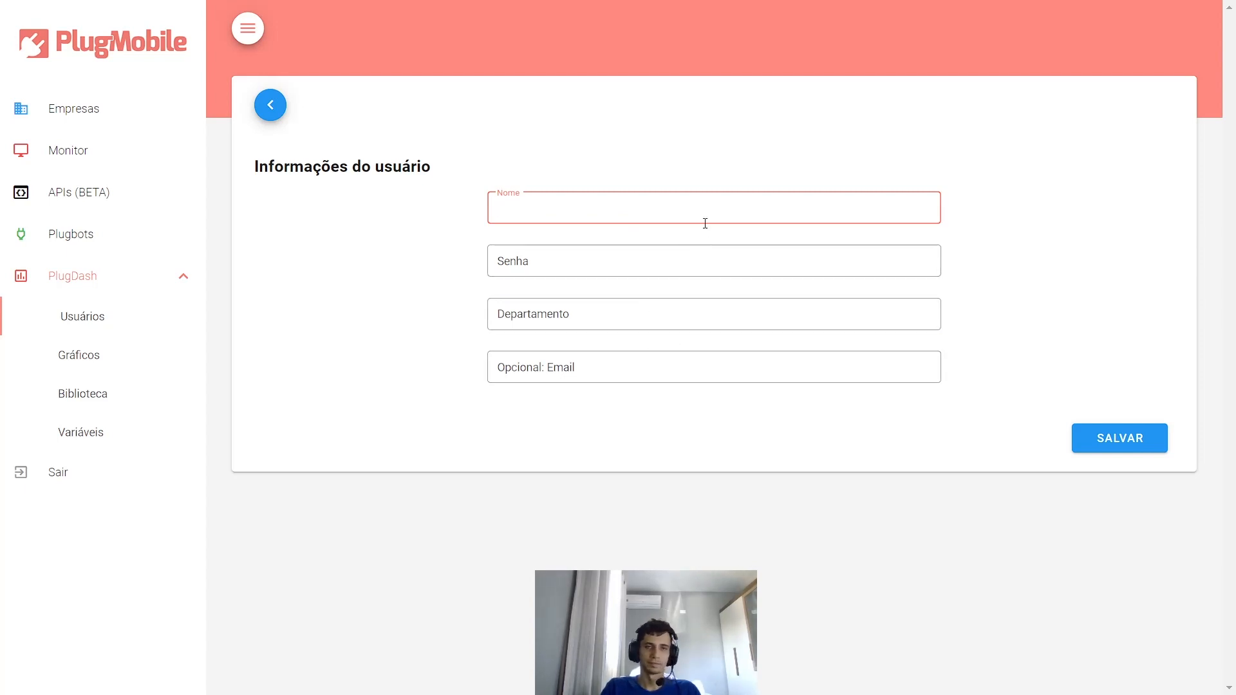
pyautogui.press('Tab')
pyautogui.write('123')
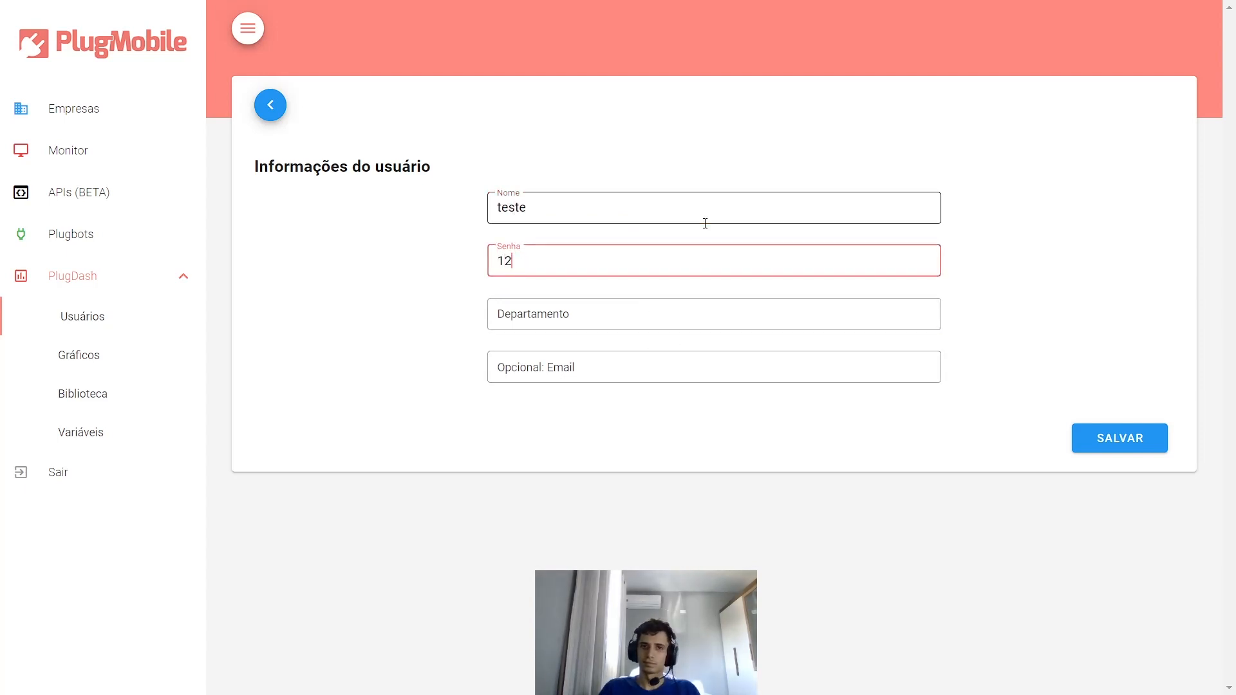
pyautogui.press('Tab')
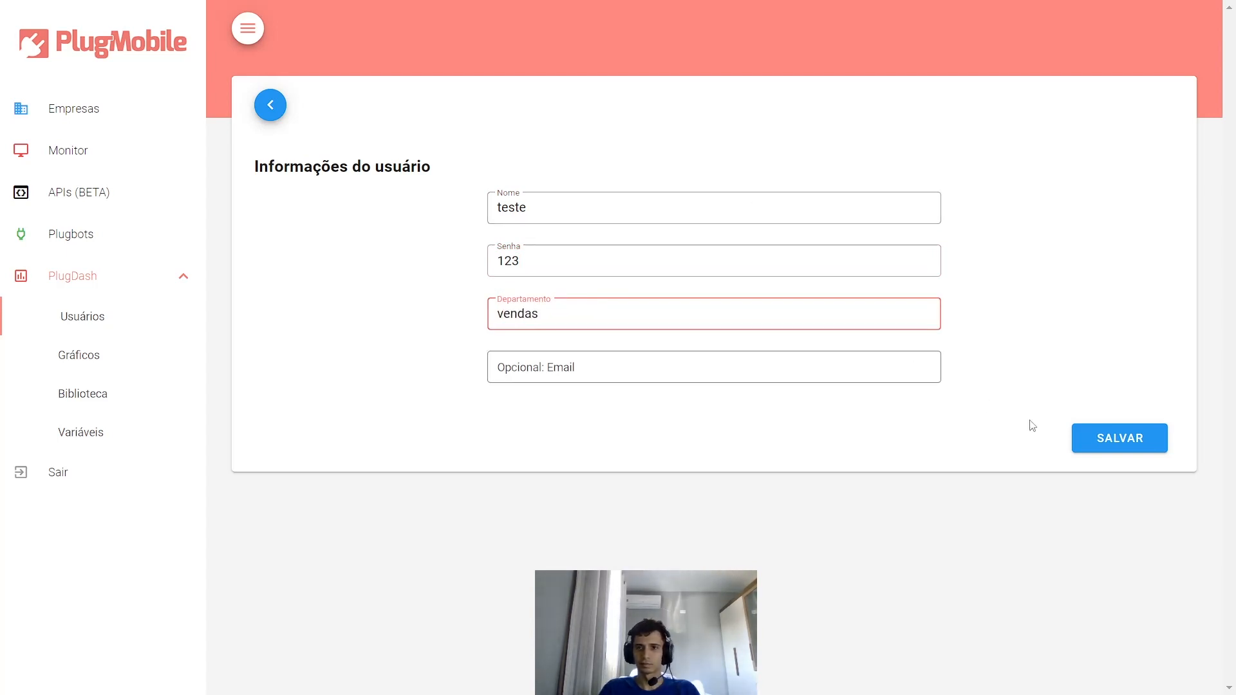
pyautogui.click(1108, 431)
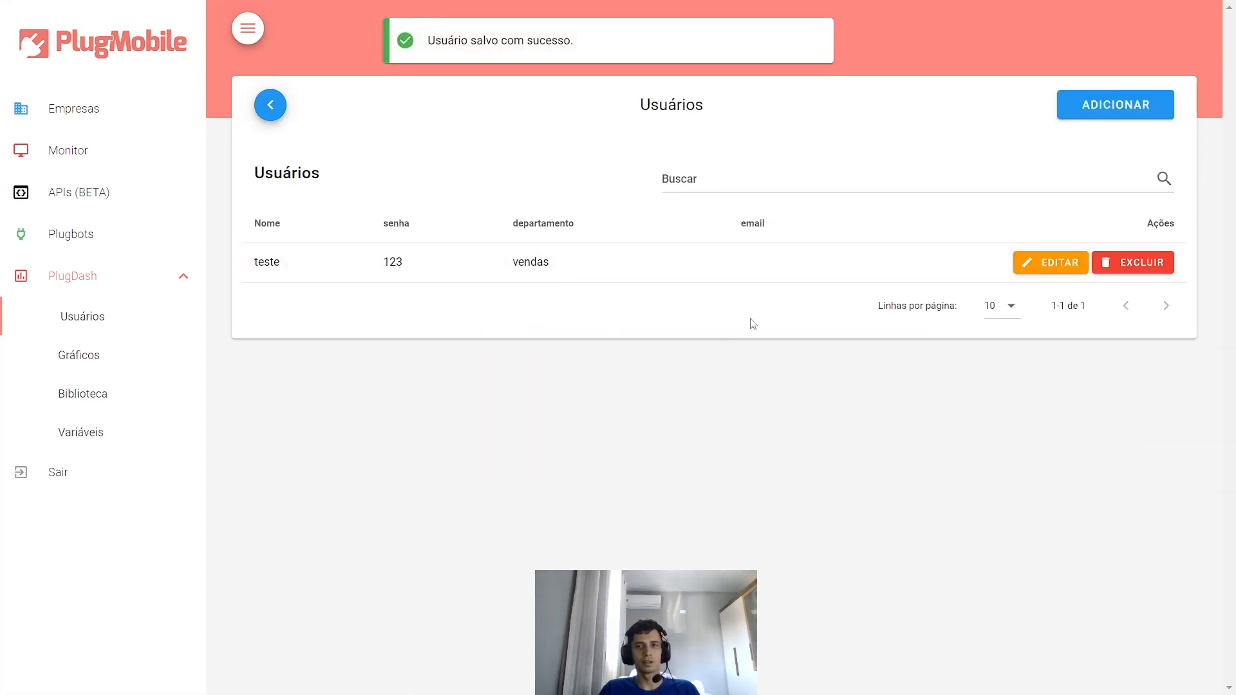
pyautogui.click(269, 106)
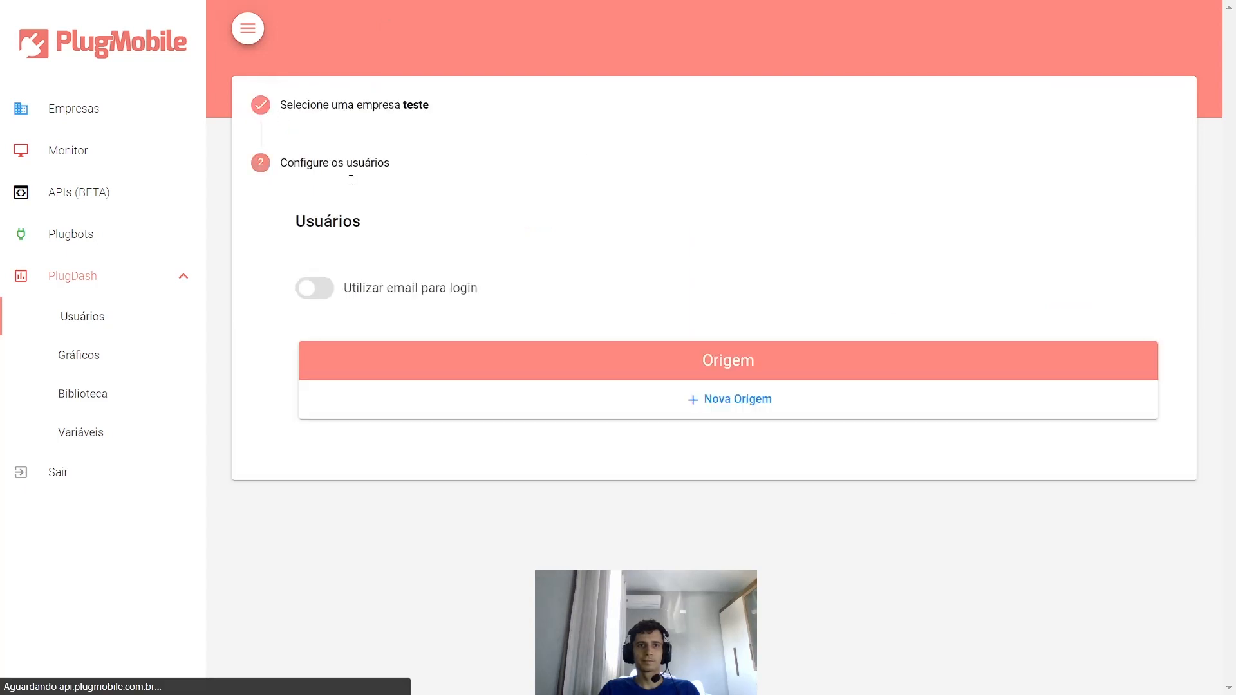
# - In PlugDash Gráficos for company teste, add a chart group named Financeiro and save groups
pyautogui.click(162, 361)
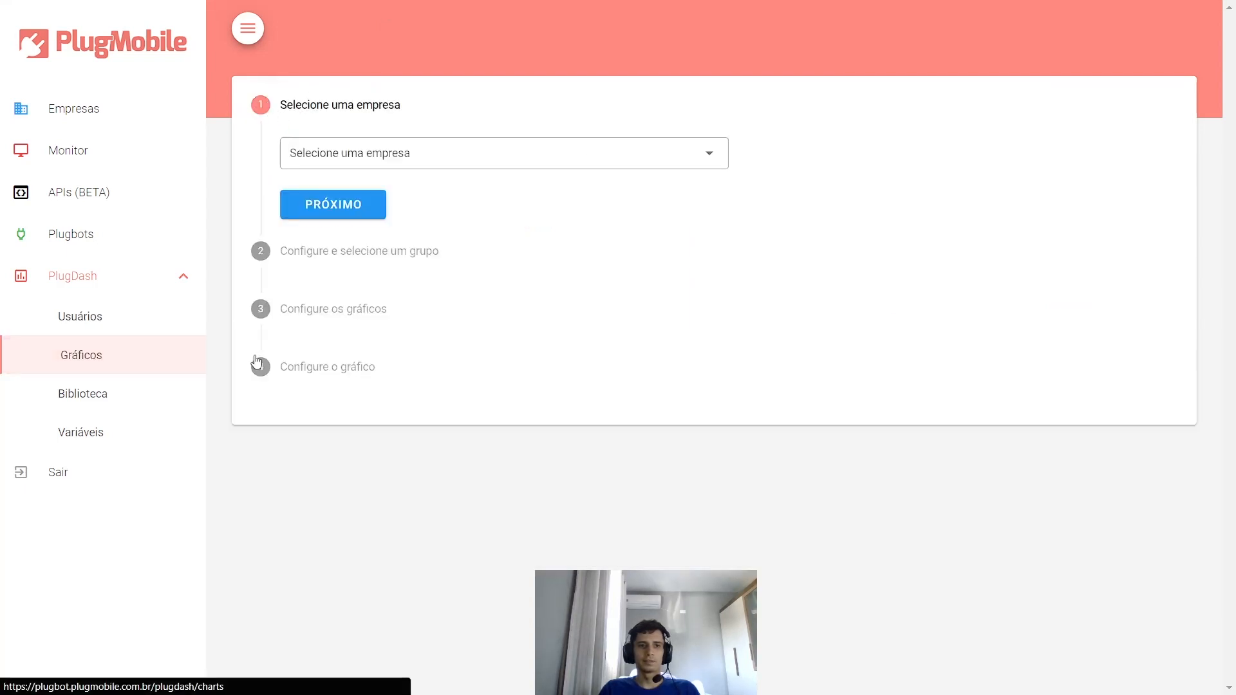
pyautogui.click(346, 152)
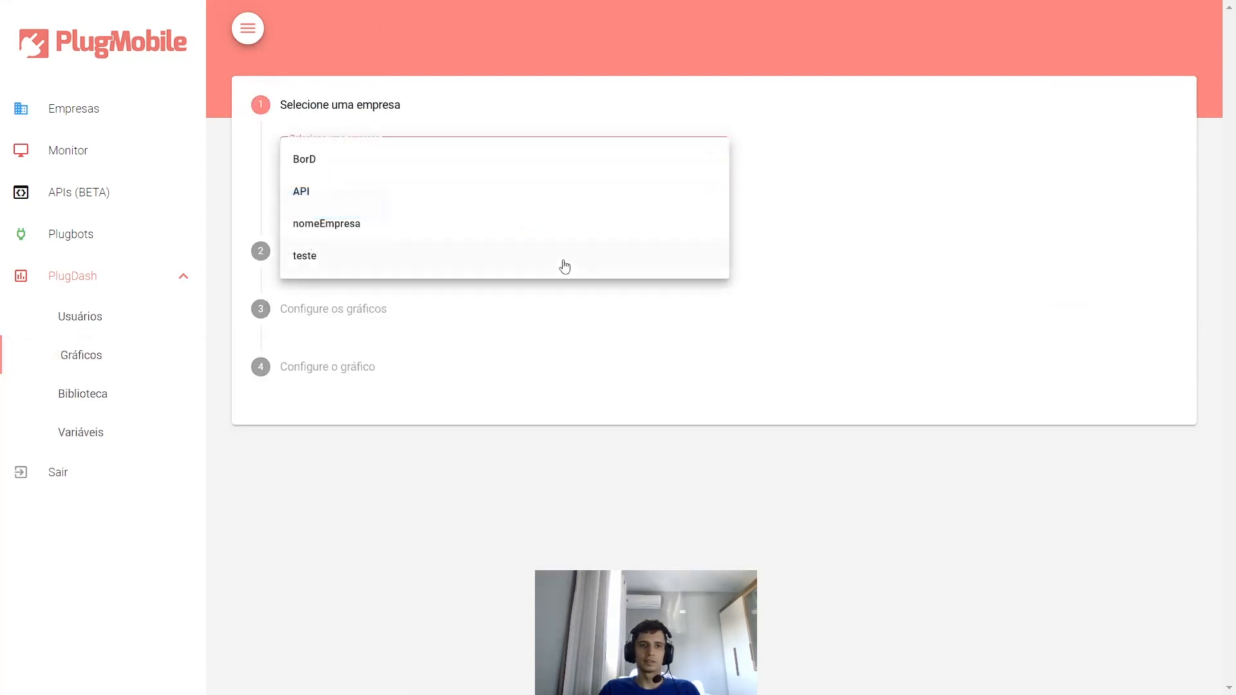
pyautogui.click(323, 257)
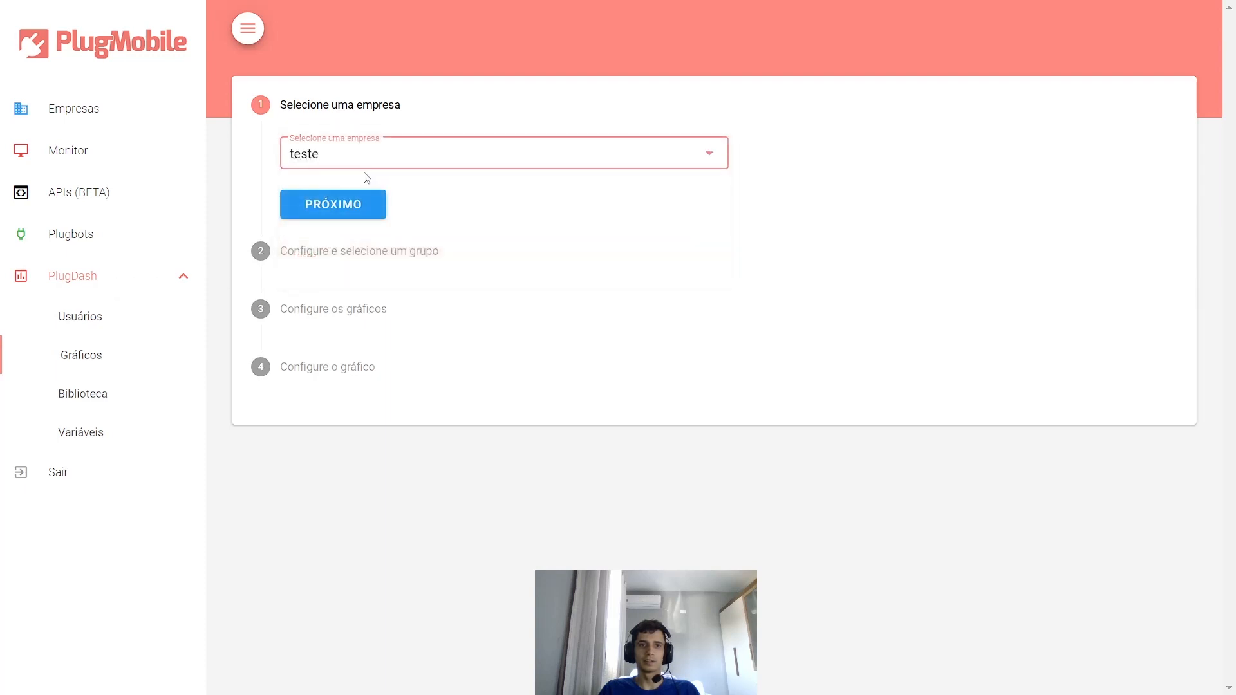
pyautogui.click(334, 205)
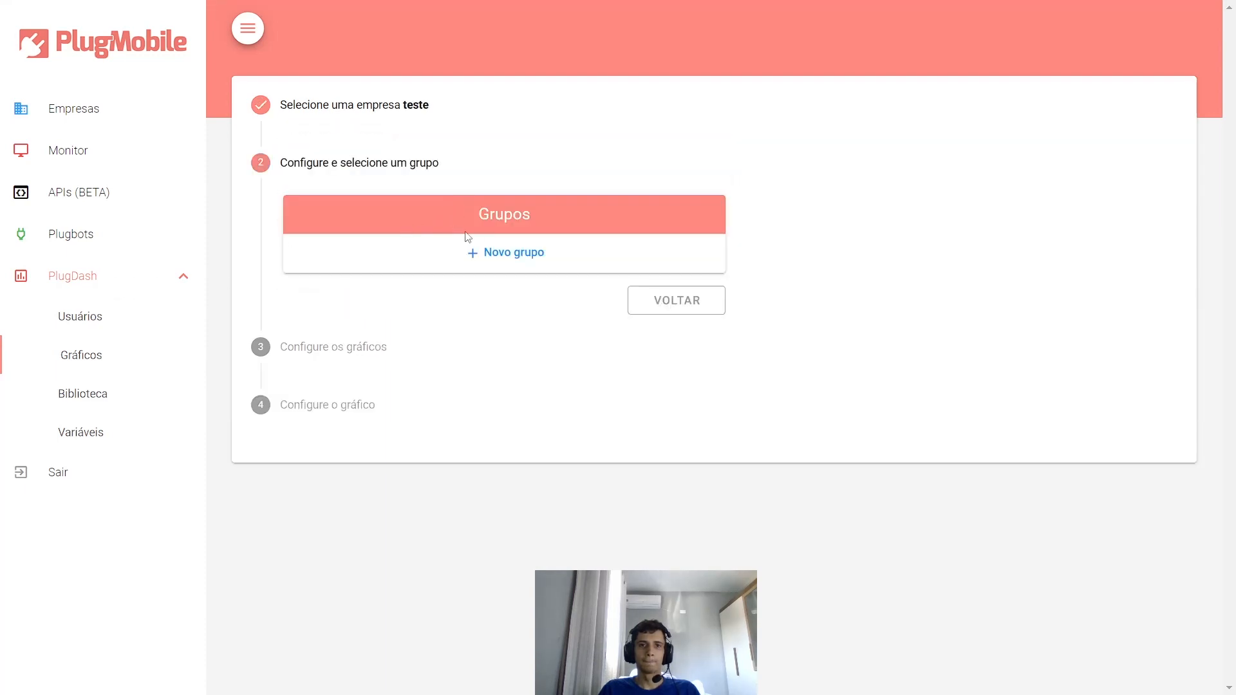
pyautogui.click(504, 253)
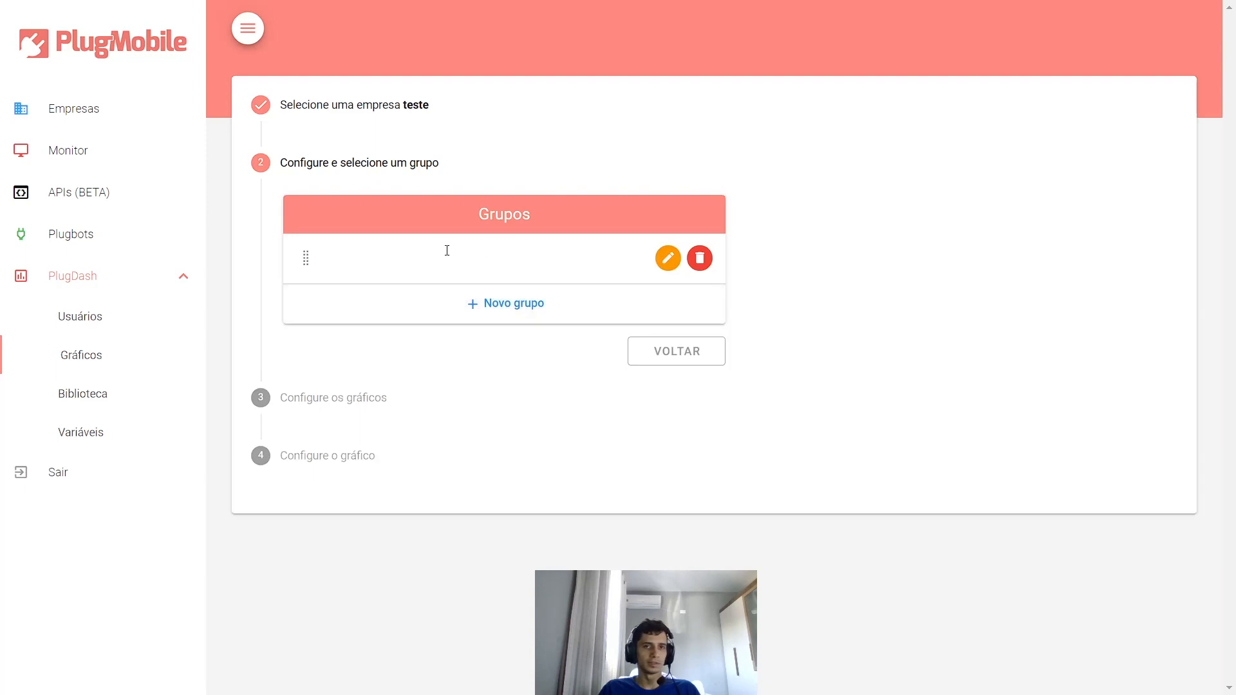
pyautogui.write('Fi')
pyautogui.write('nanciero')
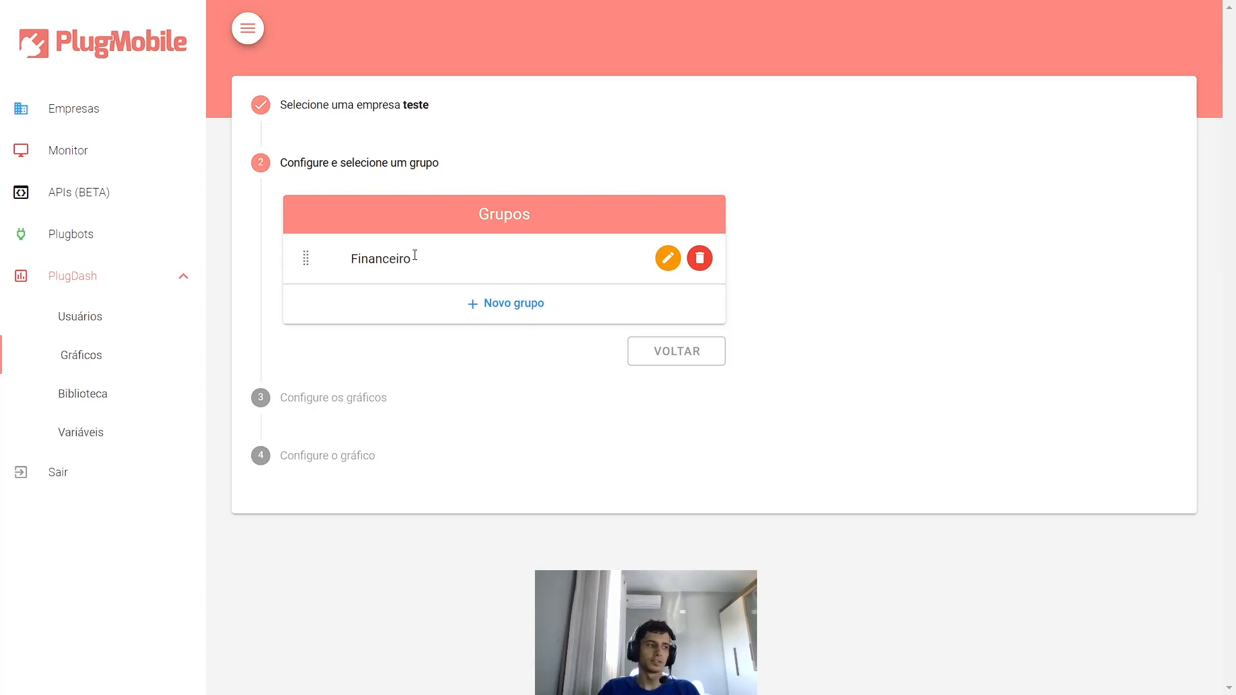
pyautogui.click(858, 283)
pyautogui.click(322, 350)
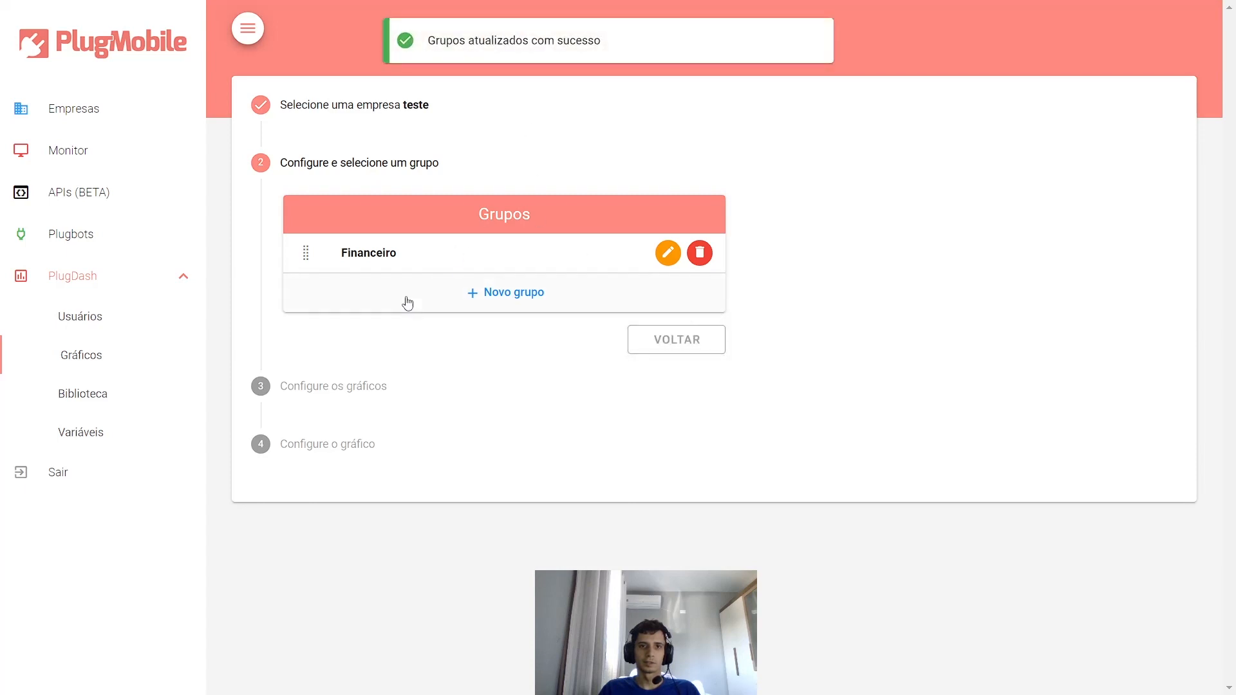
# - Select the Financeiro group and start a new chart in it
pyautogui.click(366, 251)
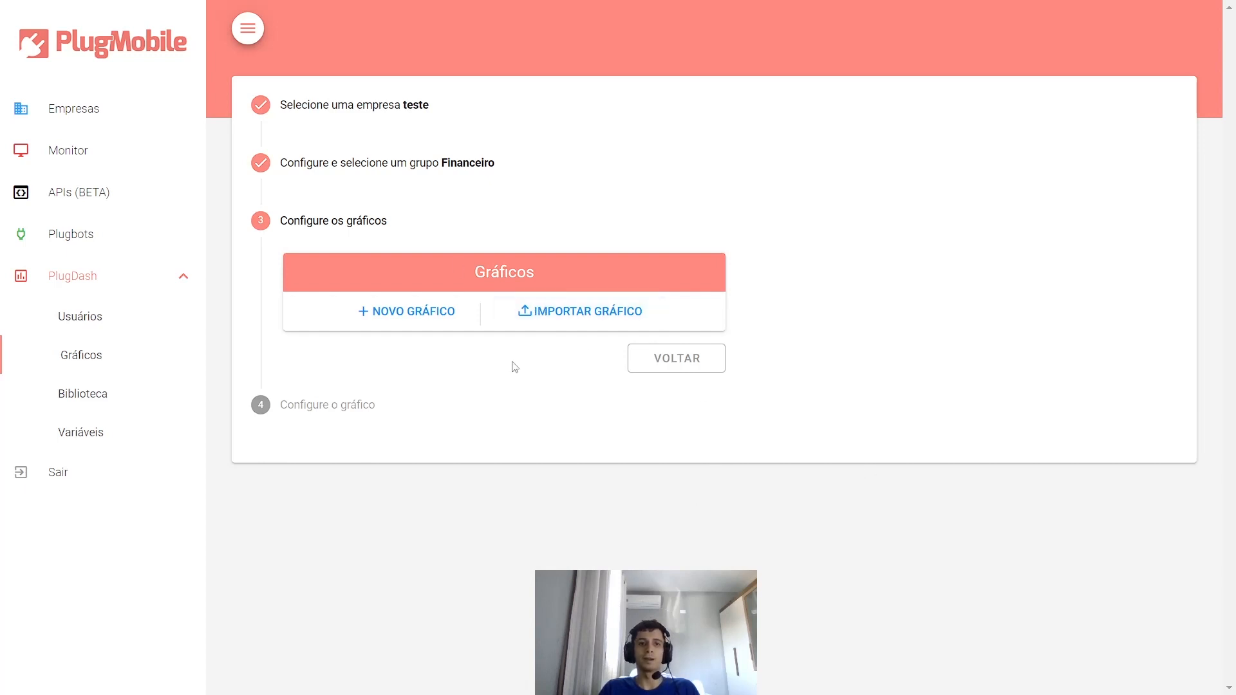
pyautogui.click(379, 312)
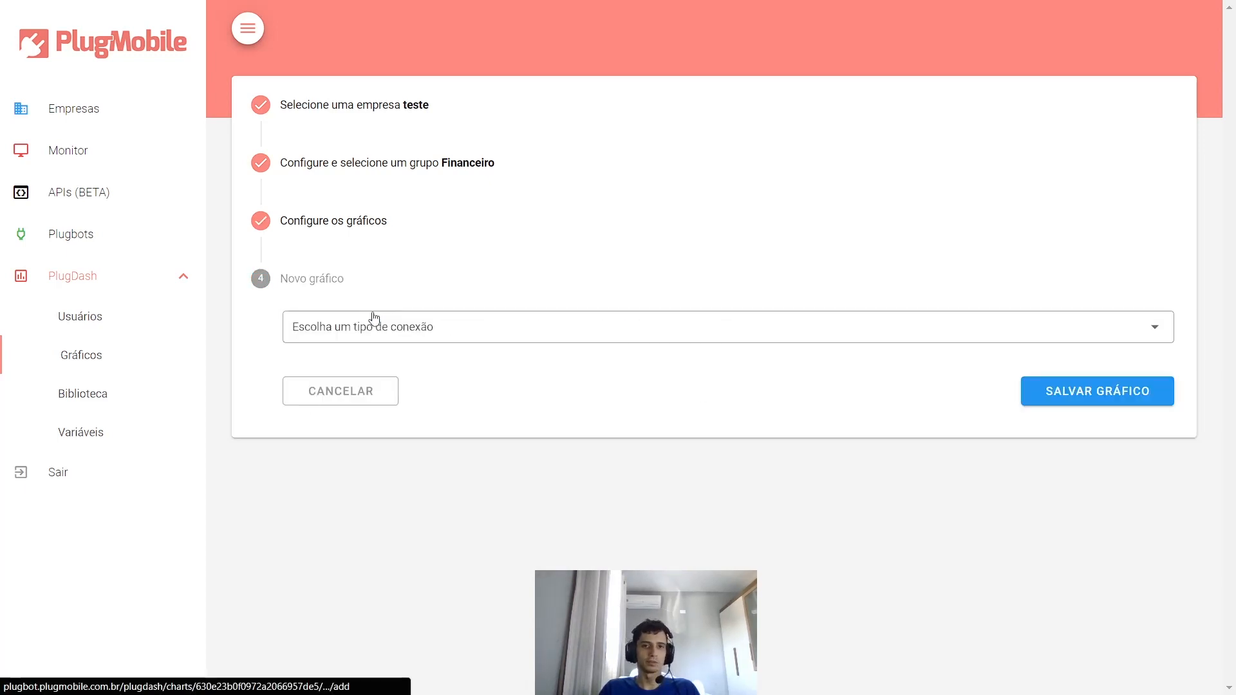
# - Set the chart's connection to Plugbot PlugbotMySQL with the plugdash integration
pyautogui.click(417, 336)
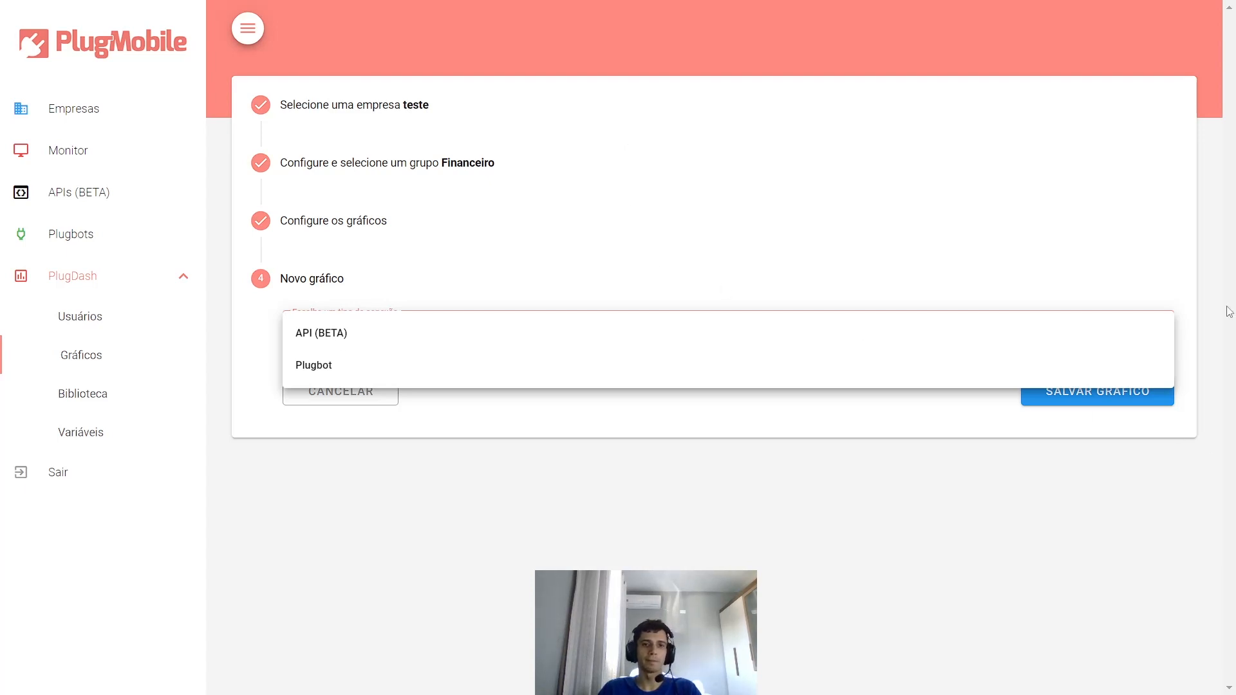
pyautogui.click(320, 366)
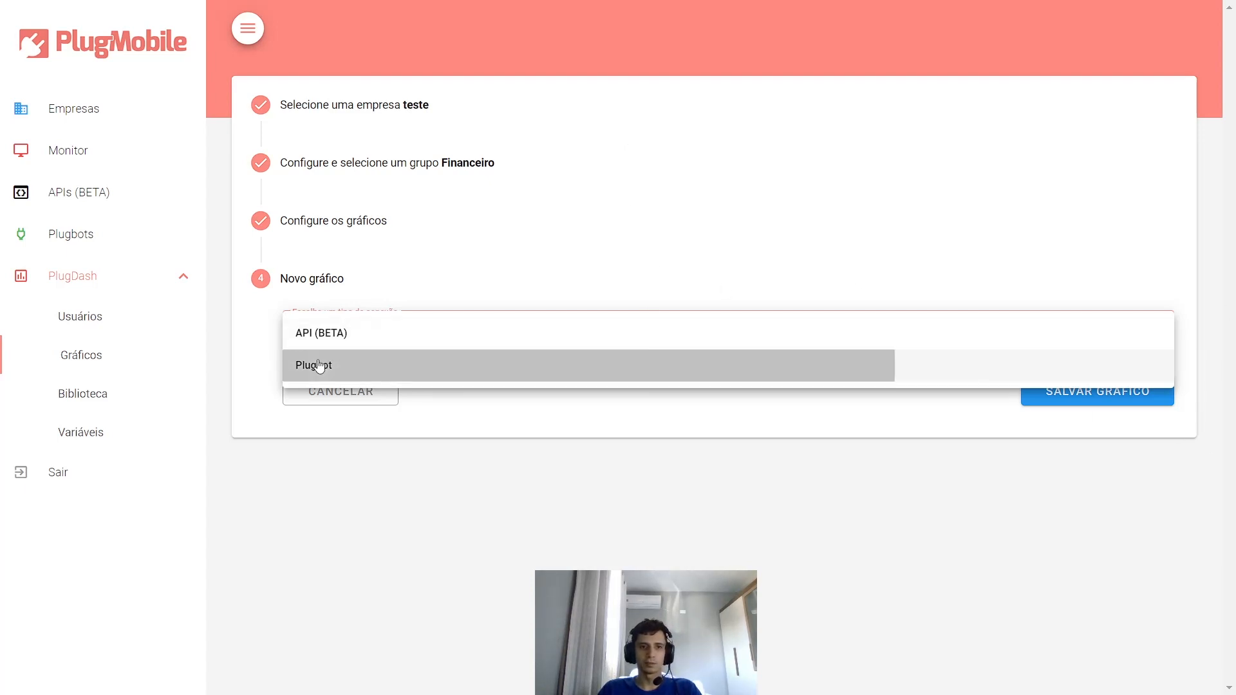
pyautogui.scroll(-2, 444, 412)
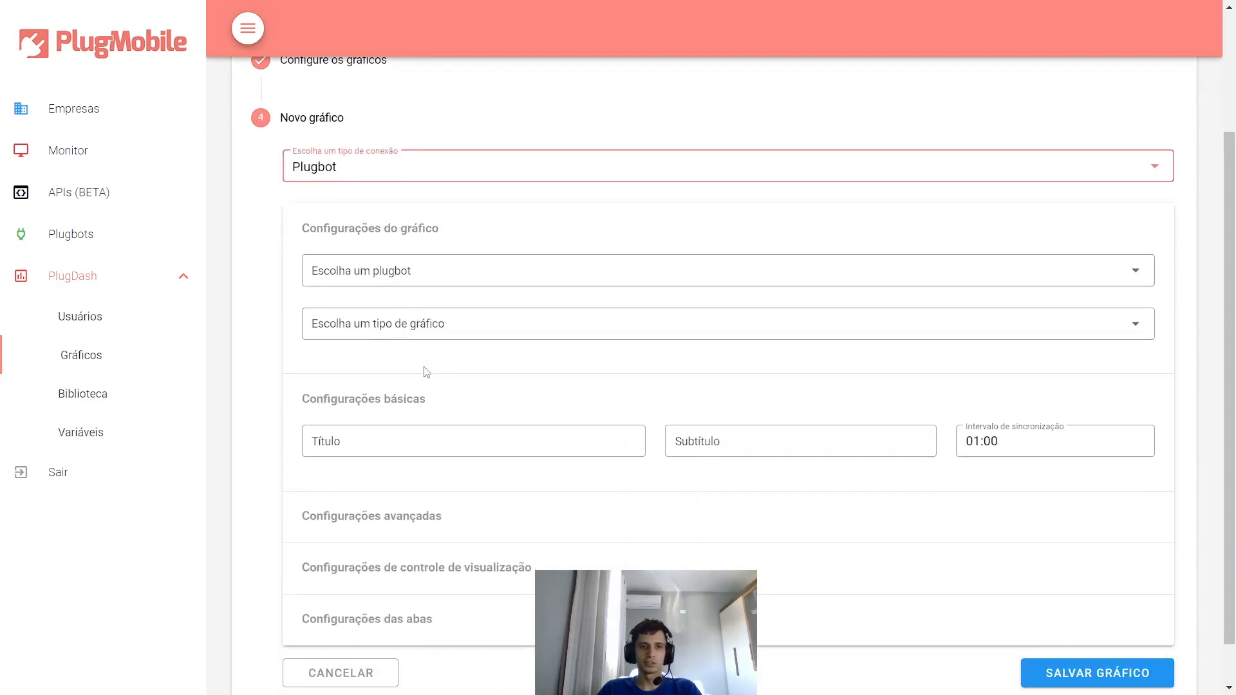
pyautogui.click(413, 282)
pyautogui.click(341, 370)
pyautogui.click(429, 330)
pyautogui.click(403, 334)
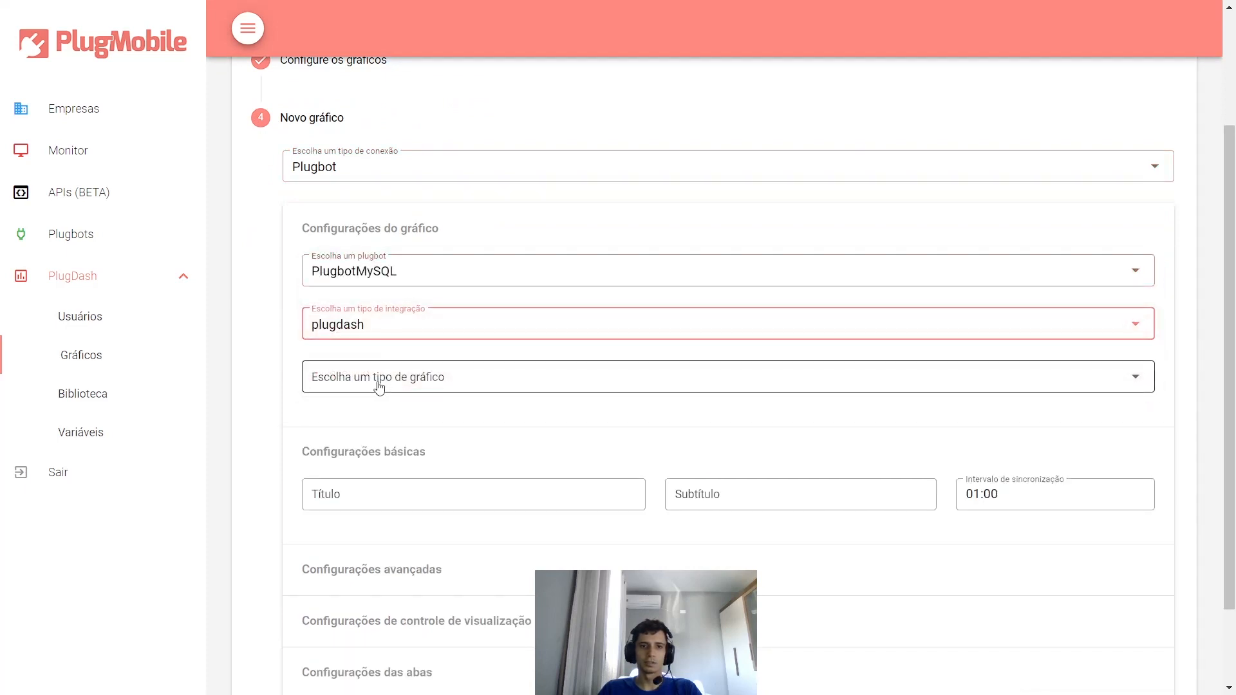
# - Choose Progresso as the chart type
pyautogui.click(378, 379)
pyautogui.scroll(-3, 412, 444)
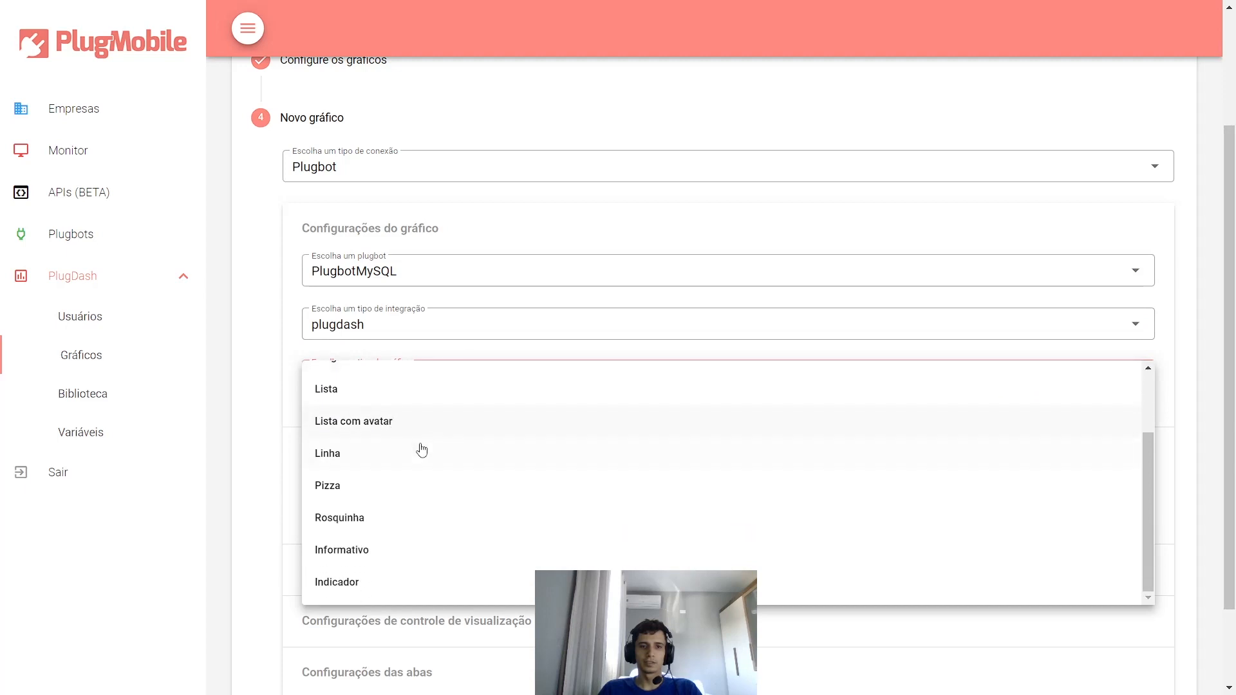
pyautogui.scroll(2, 393, 573)
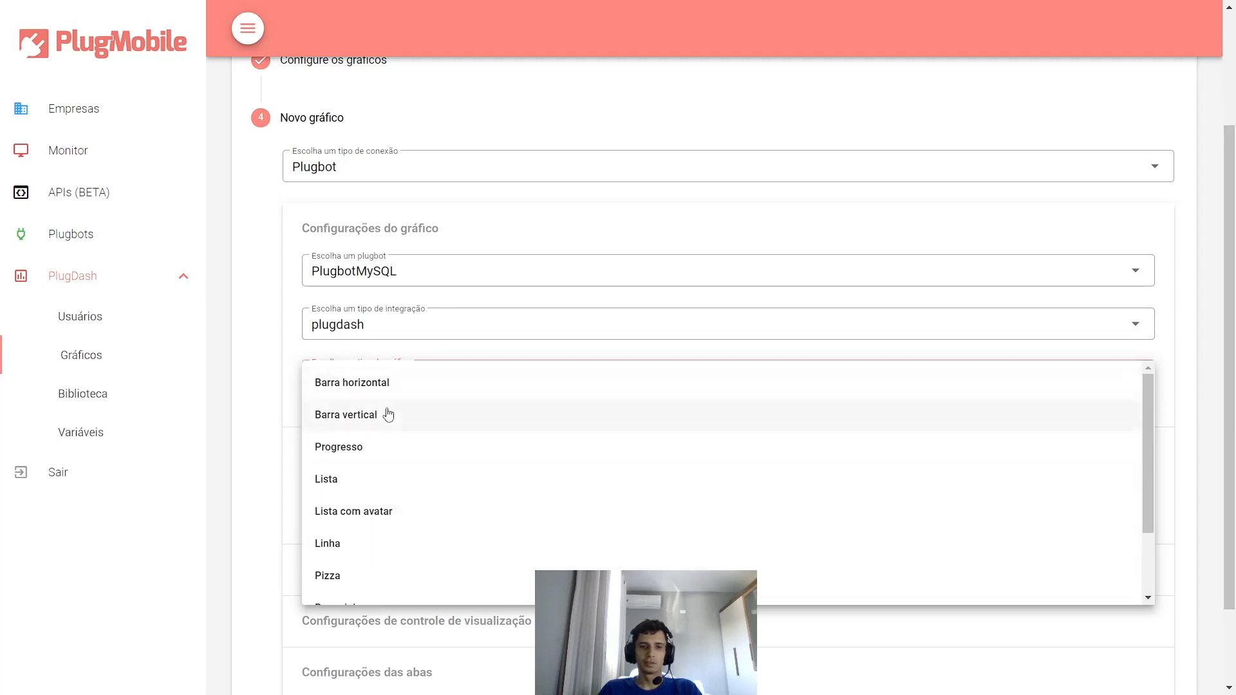
pyautogui.click(358, 455)
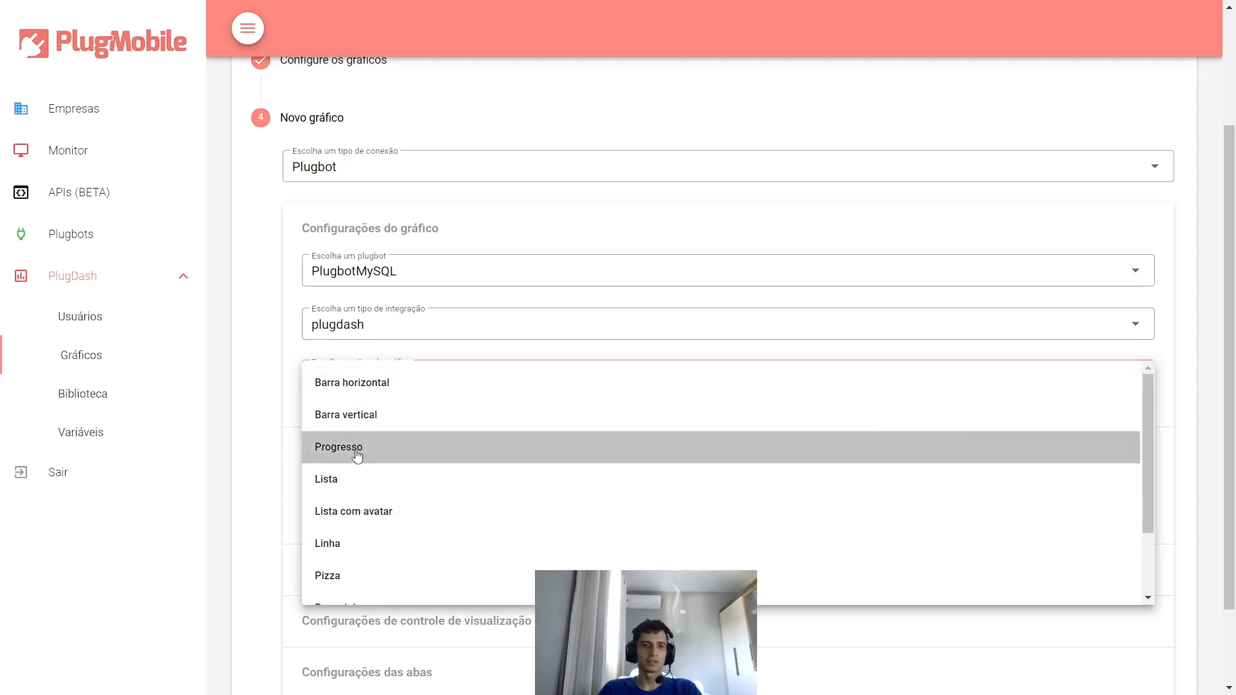
pyautogui.scroll(-1, 496, 483)
pyautogui.click(533, 401)
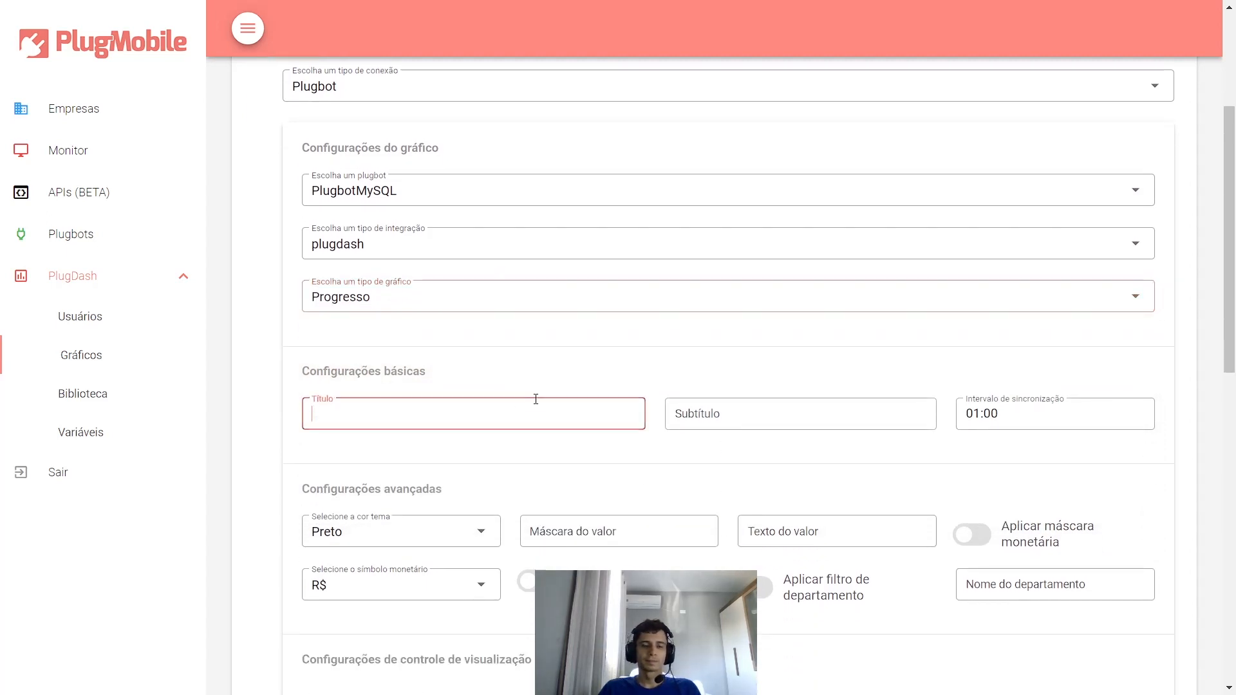
pyautogui.scroll(-1, 533, 401)
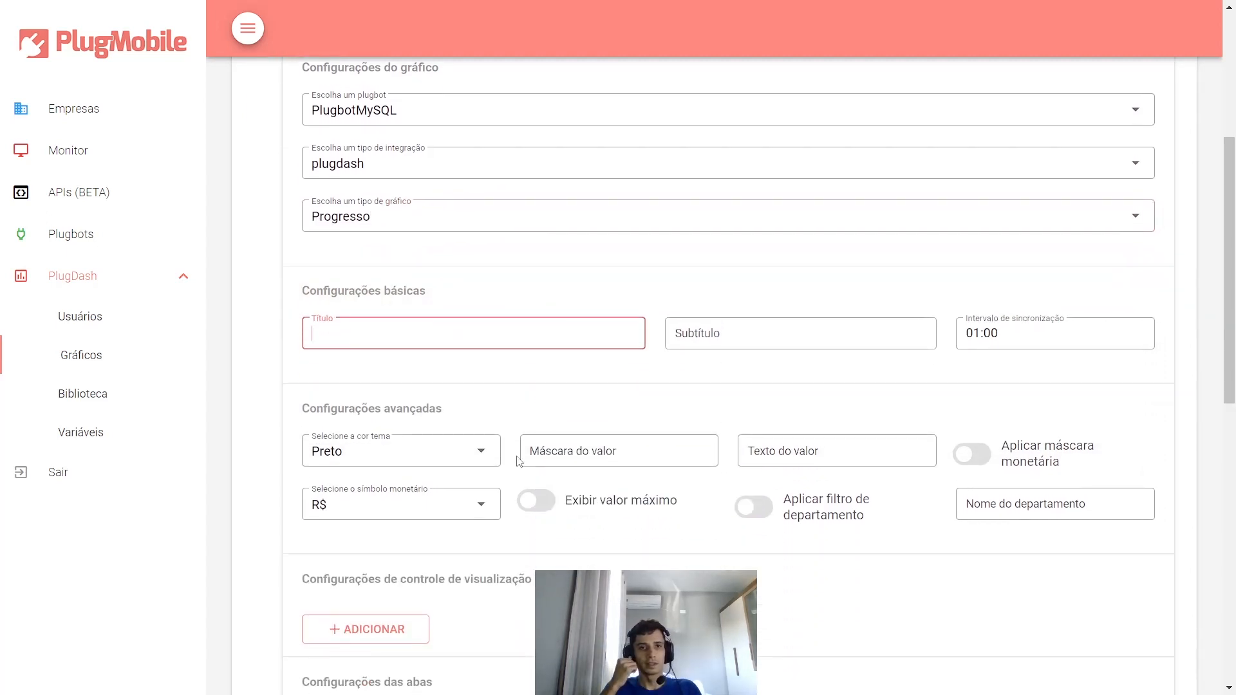
pyautogui.click(455, 226)
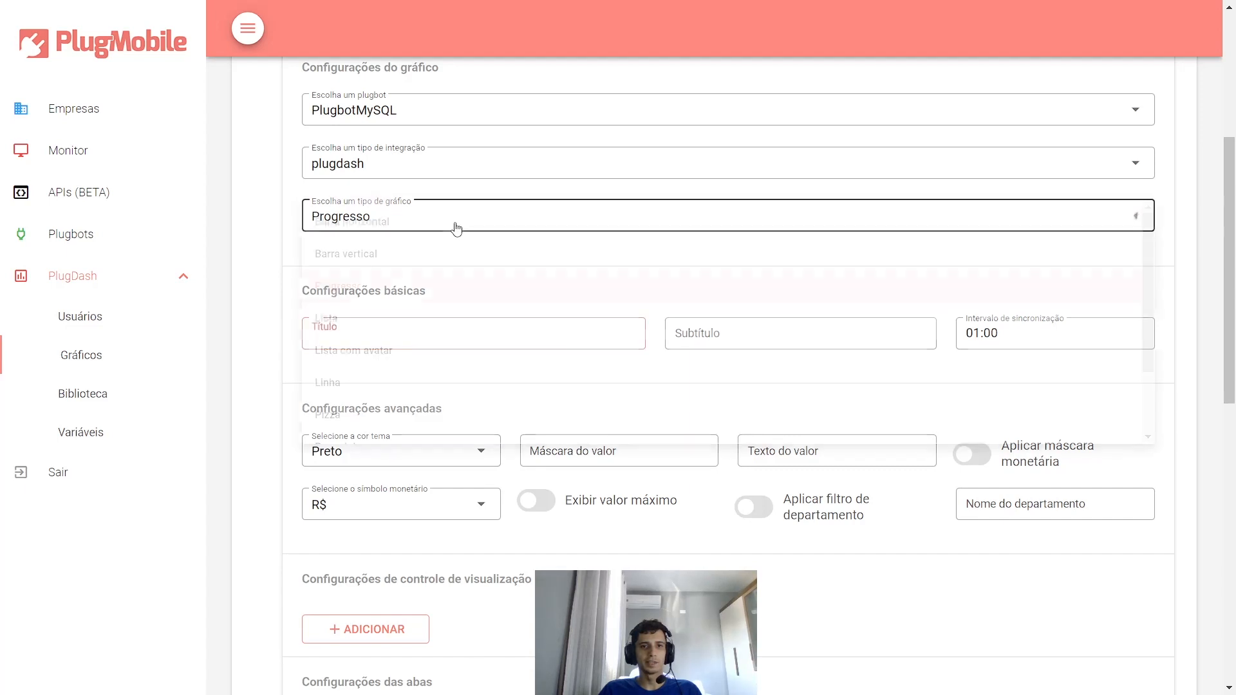
pyautogui.scroll(-2, 415, 335)
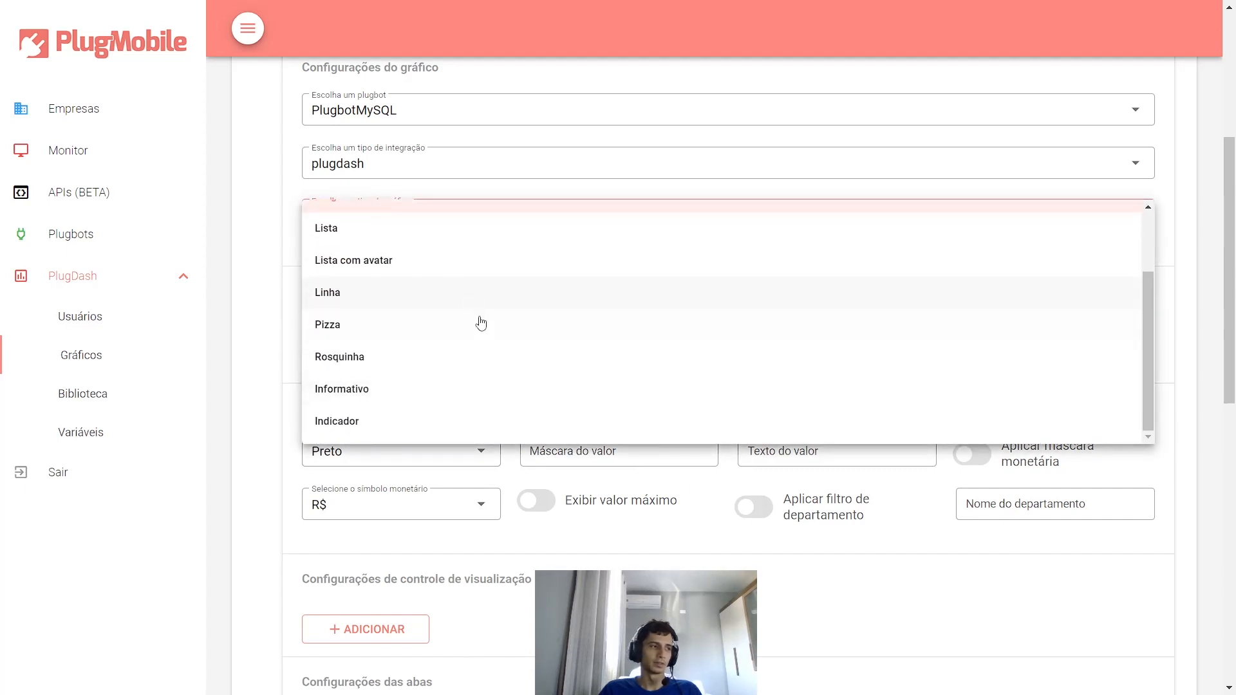
pyautogui.scroll(3, 530, 271)
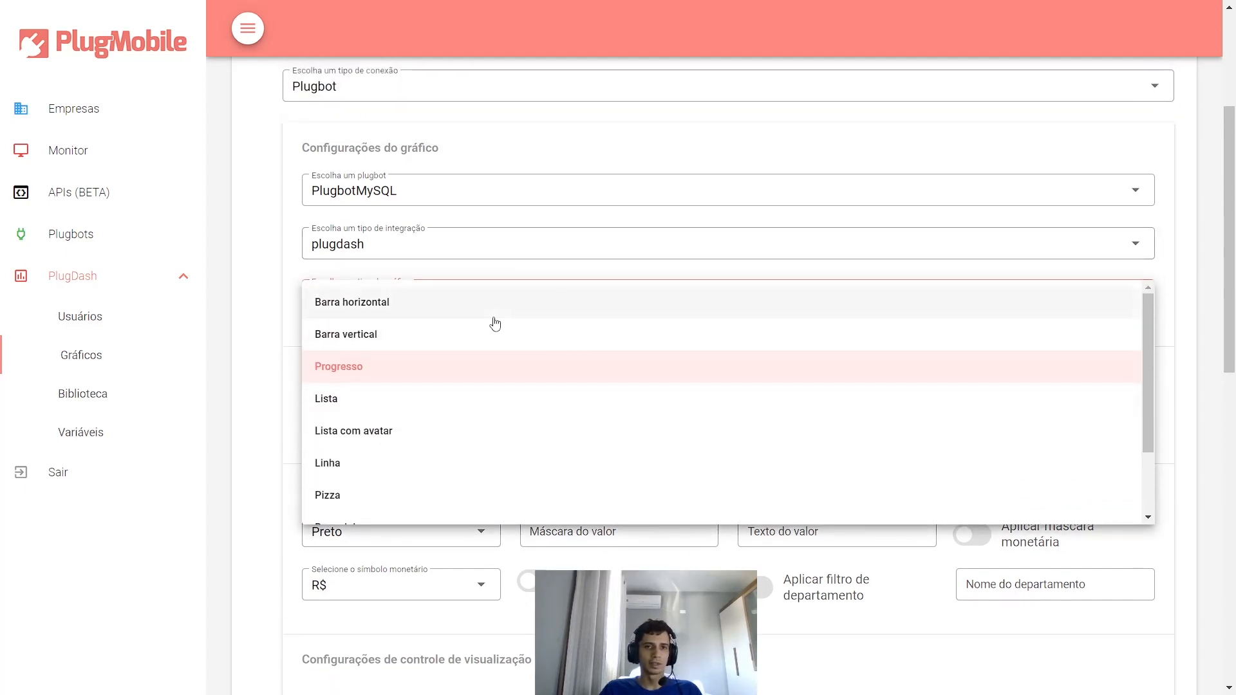
pyautogui.scroll(-2, 480, 323)
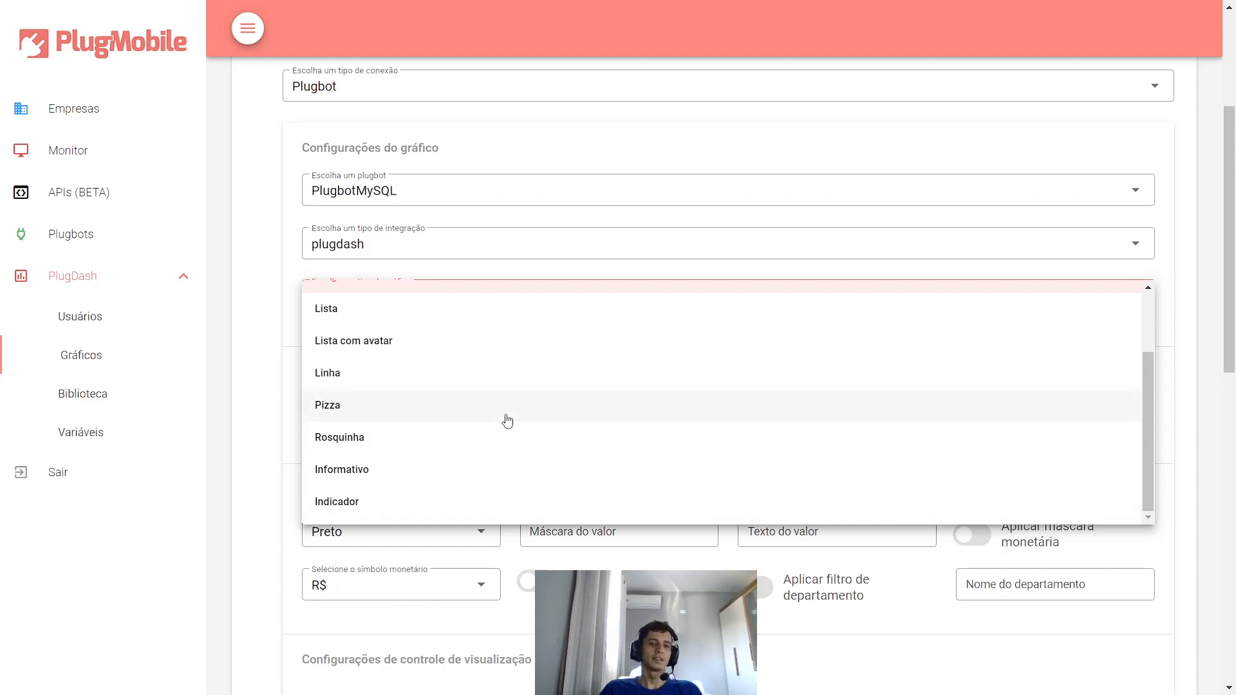
pyautogui.scroll(2, 463, 396)
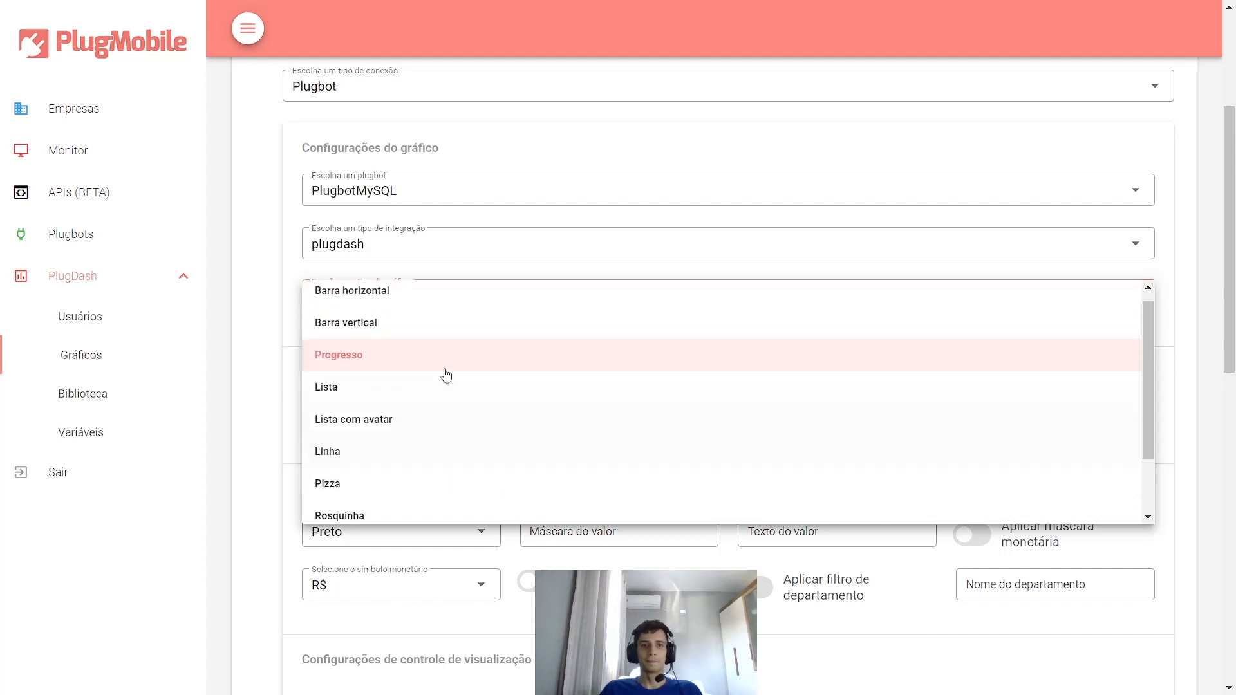
pyautogui.click(352, 376)
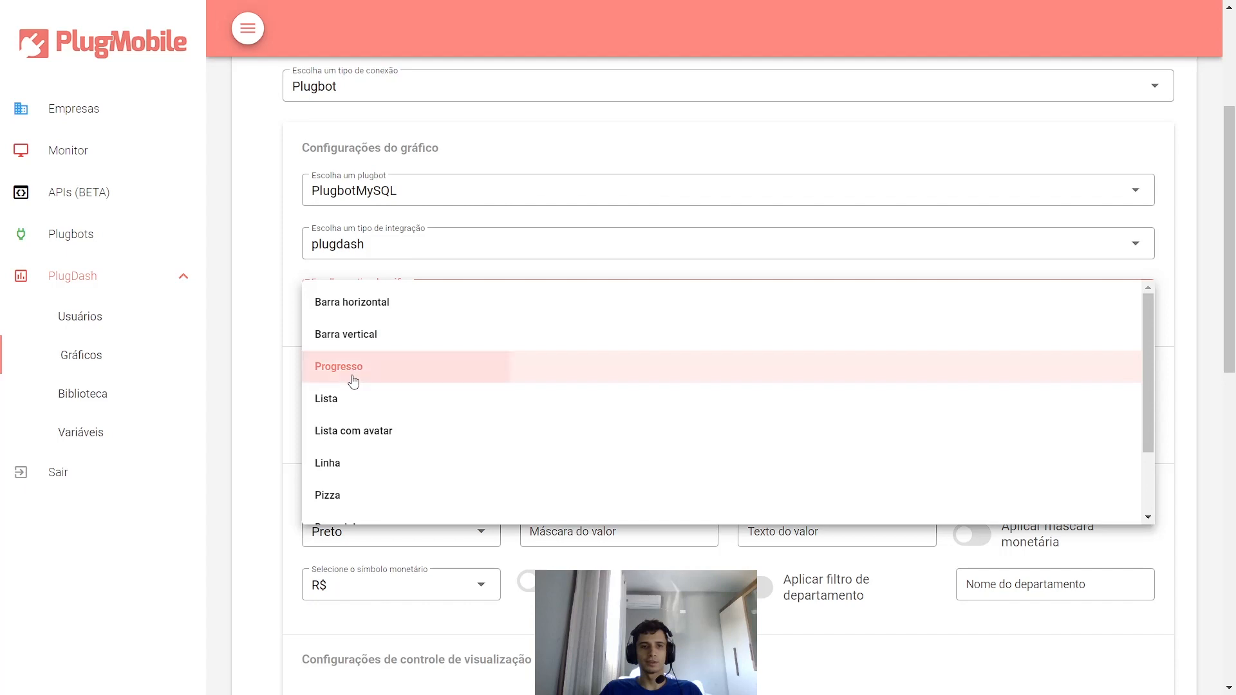
pyautogui.click(403, 402)
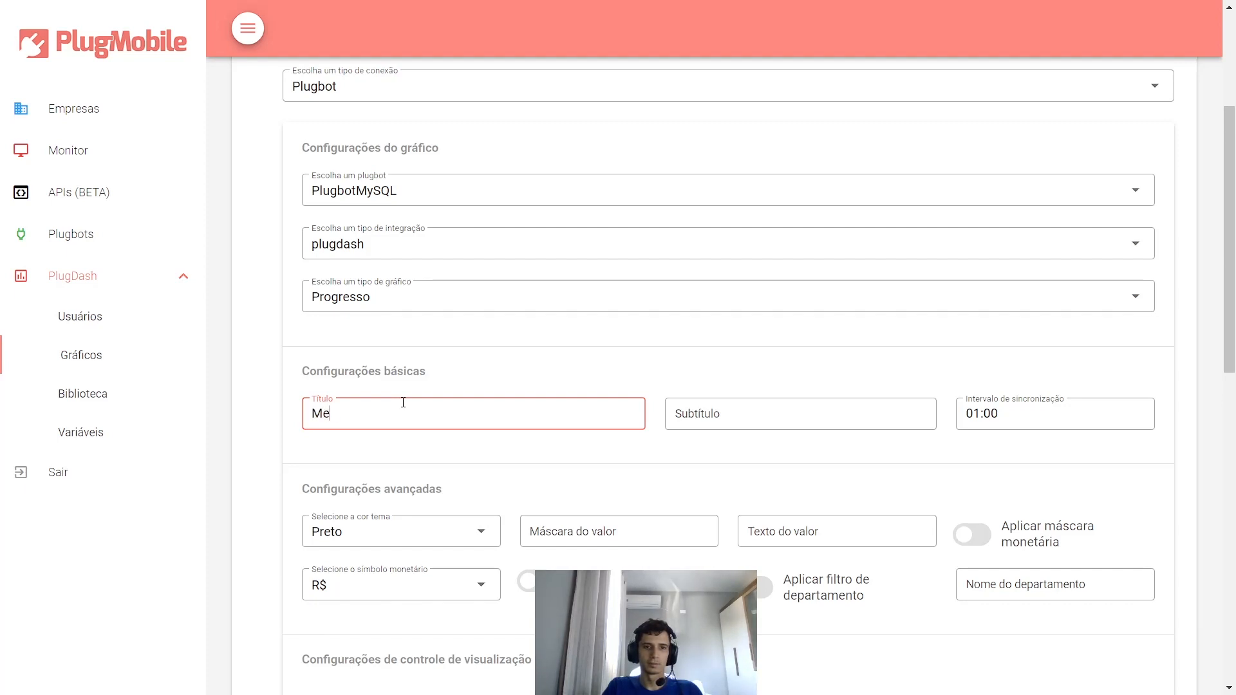
# - Complete the title 'Vendas' and enter the subtitle 'por mês' with the accent corrected
pyautogui.write('s')
pyautogui.press('Tab')
pyautogui.write('p')
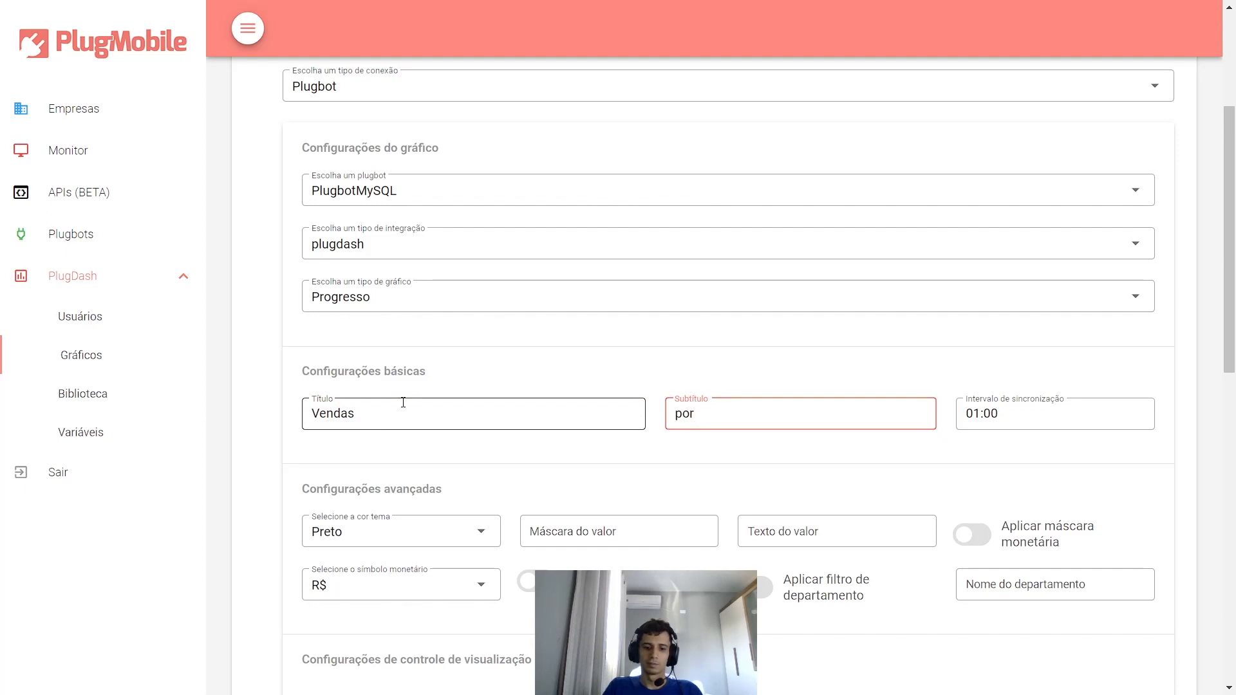
pyautogui.write('or mes')
pyautogui.press('BackSpace')
pyautogui.press('BackSpace')
pyautogui.write('ês')
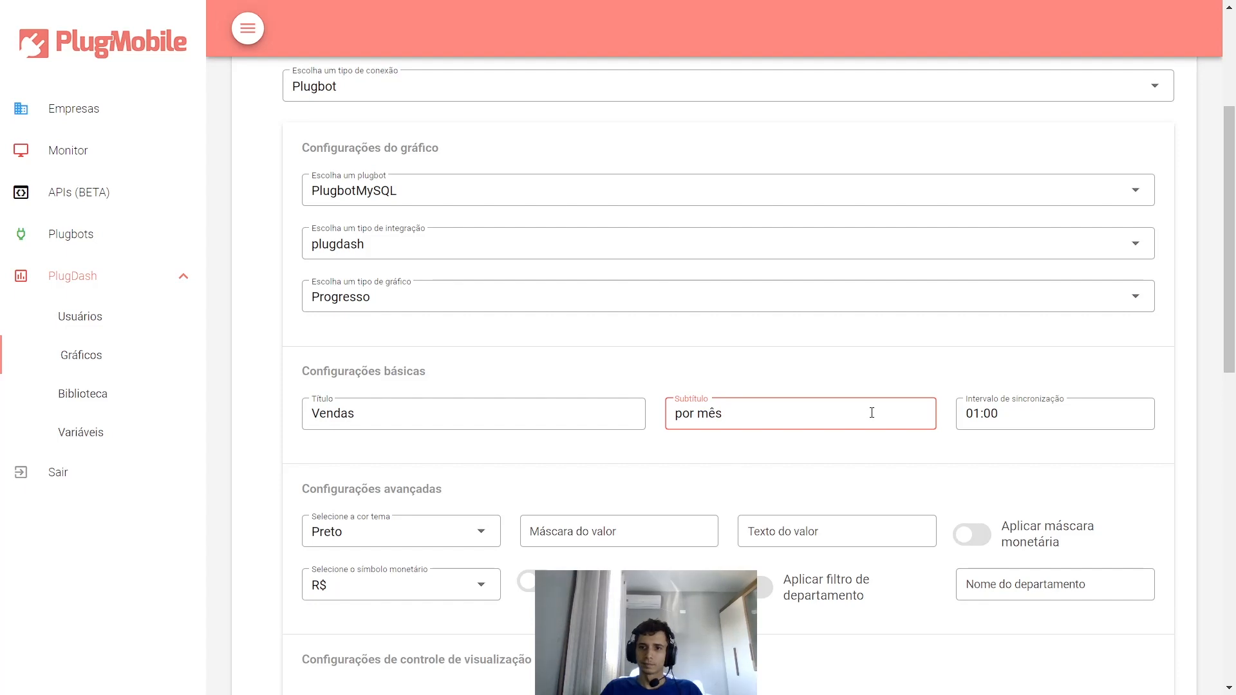
pyautogui.click(981, 426)
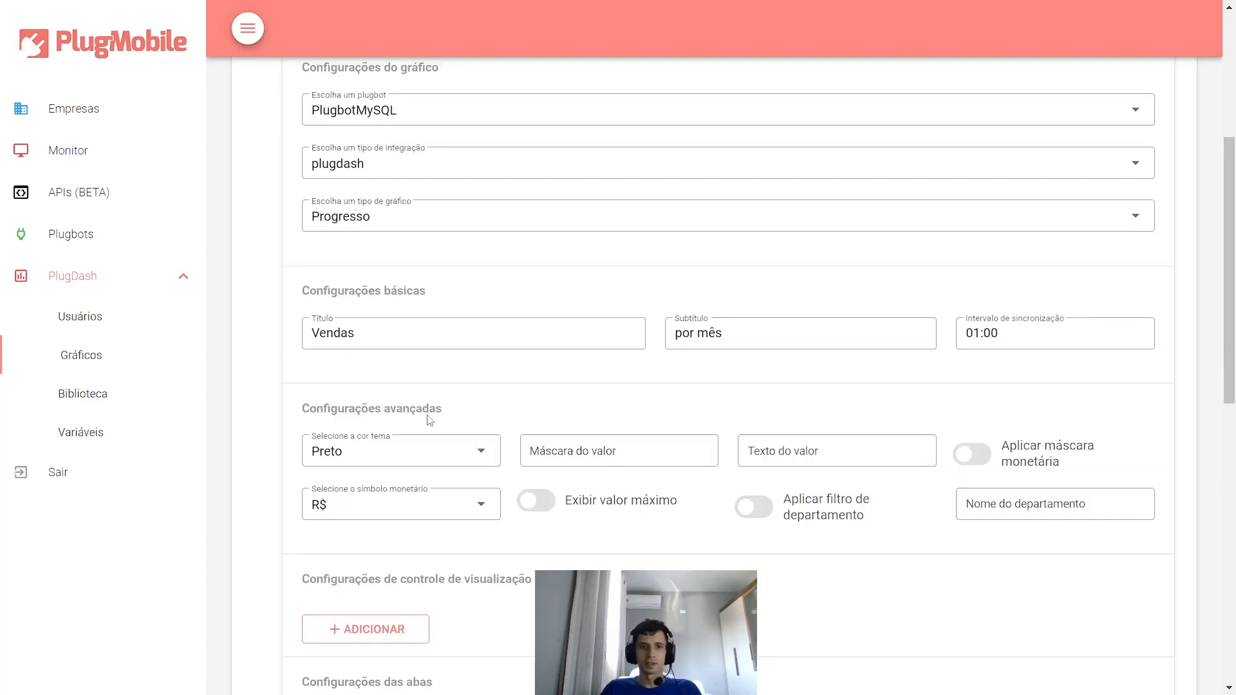
pyautogui.scroll(-2, 433, 422)
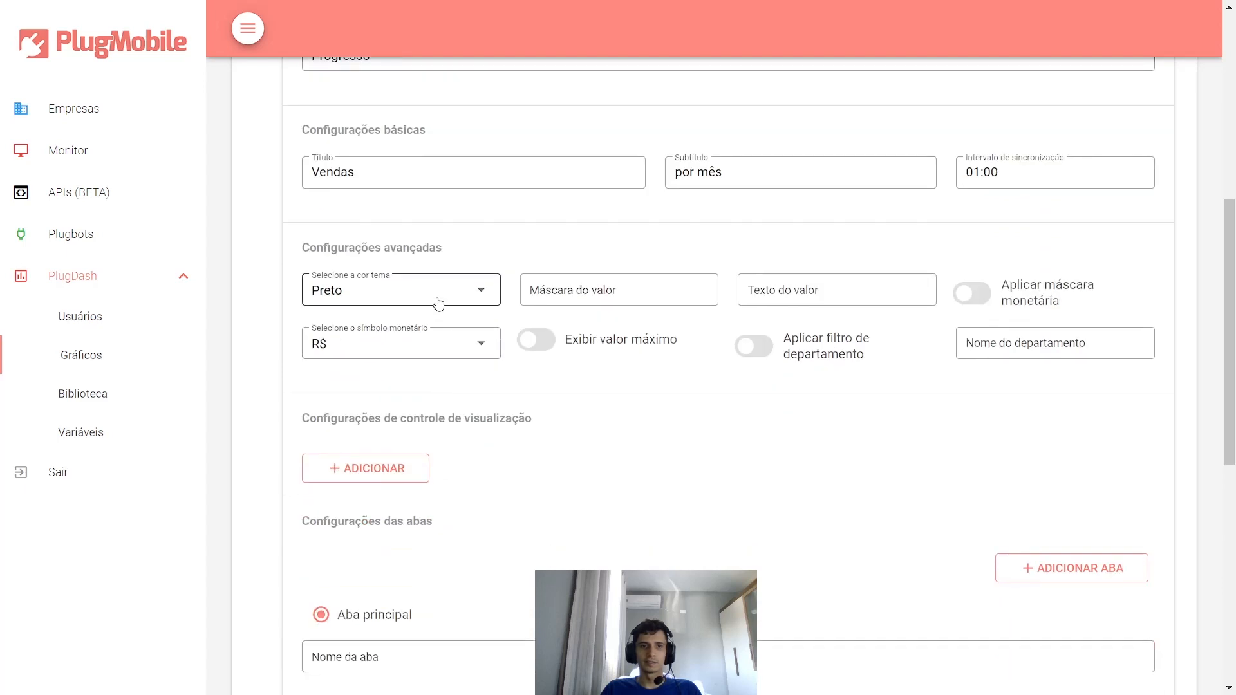
pyautogui.click(438, 303)
pyautogui.scroll(-2, 371, 386)
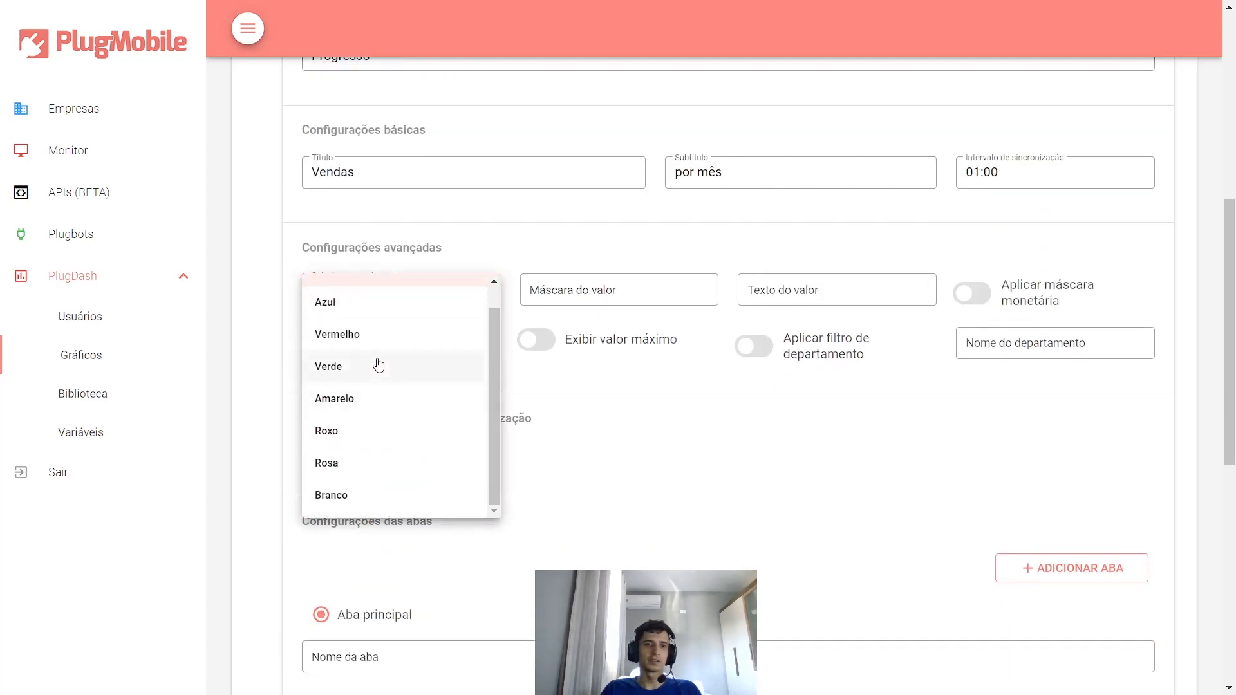
pyautogui.scroll(1, 378, 351)
pyautogui.scroll(-1, 406, 387)
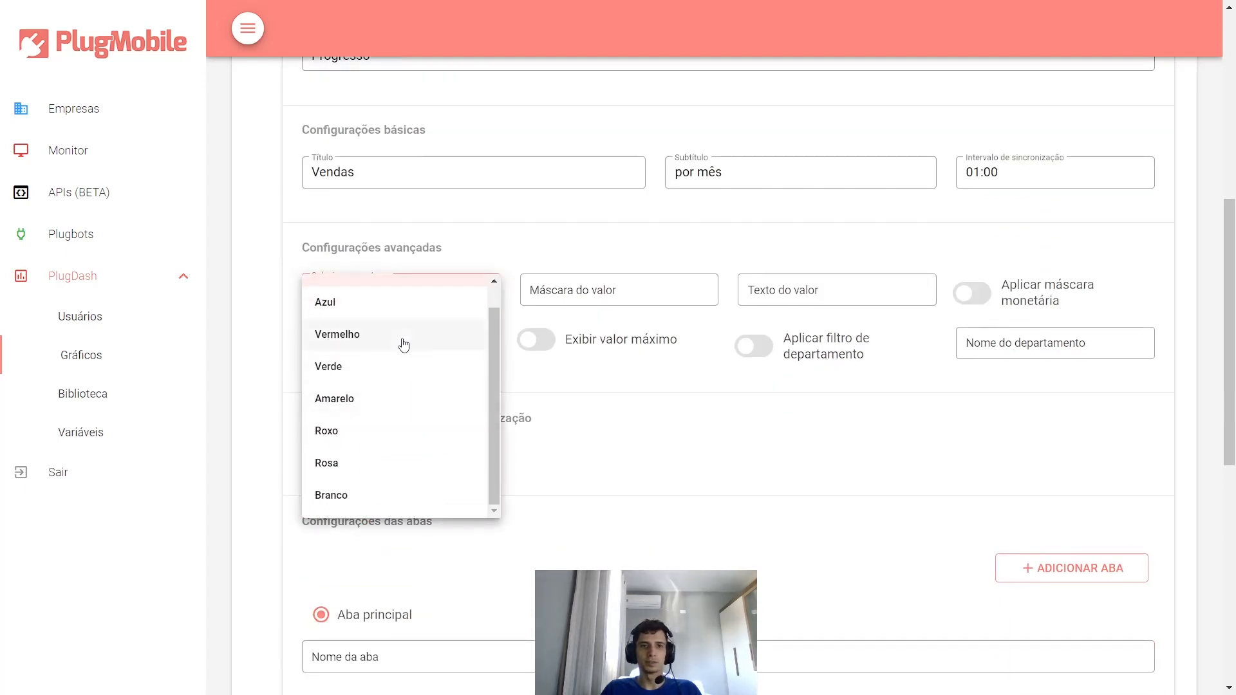
pyautogui.scroll(1, 347, 302)
pyautogui.click(345, 298)
pyautogui.click(573, 285)
pyautogui.click(809, 394)
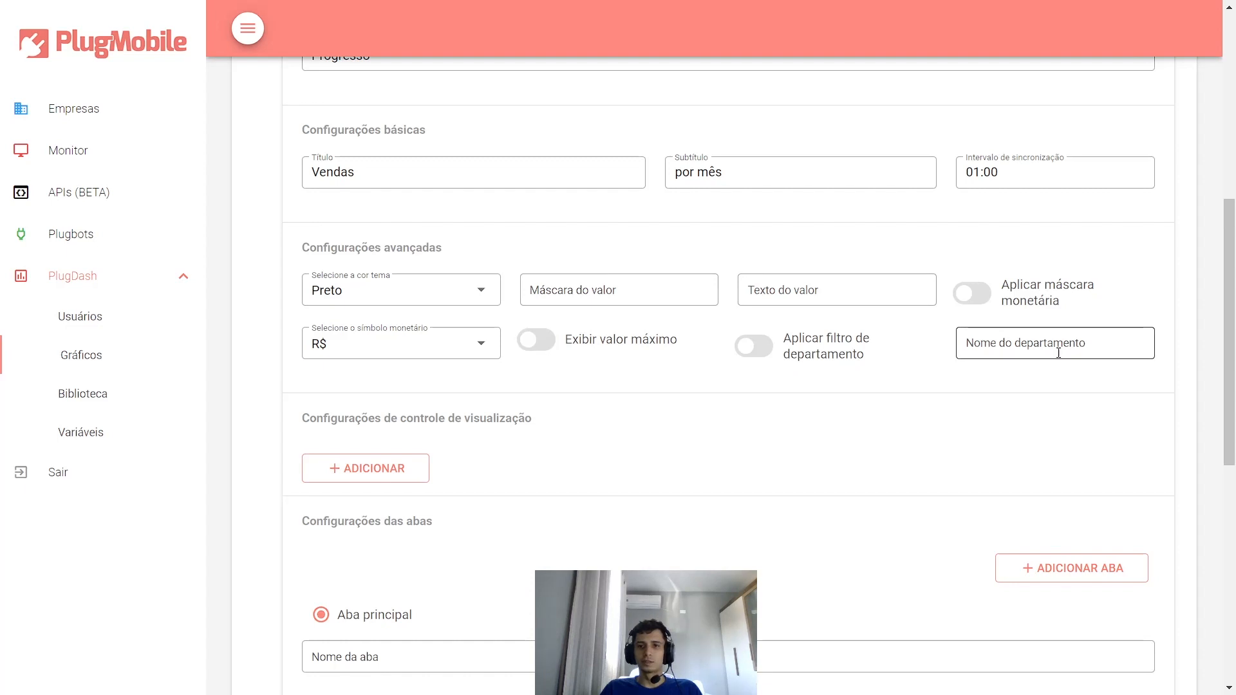
pyautogui.scroll(-3, 765, 361)
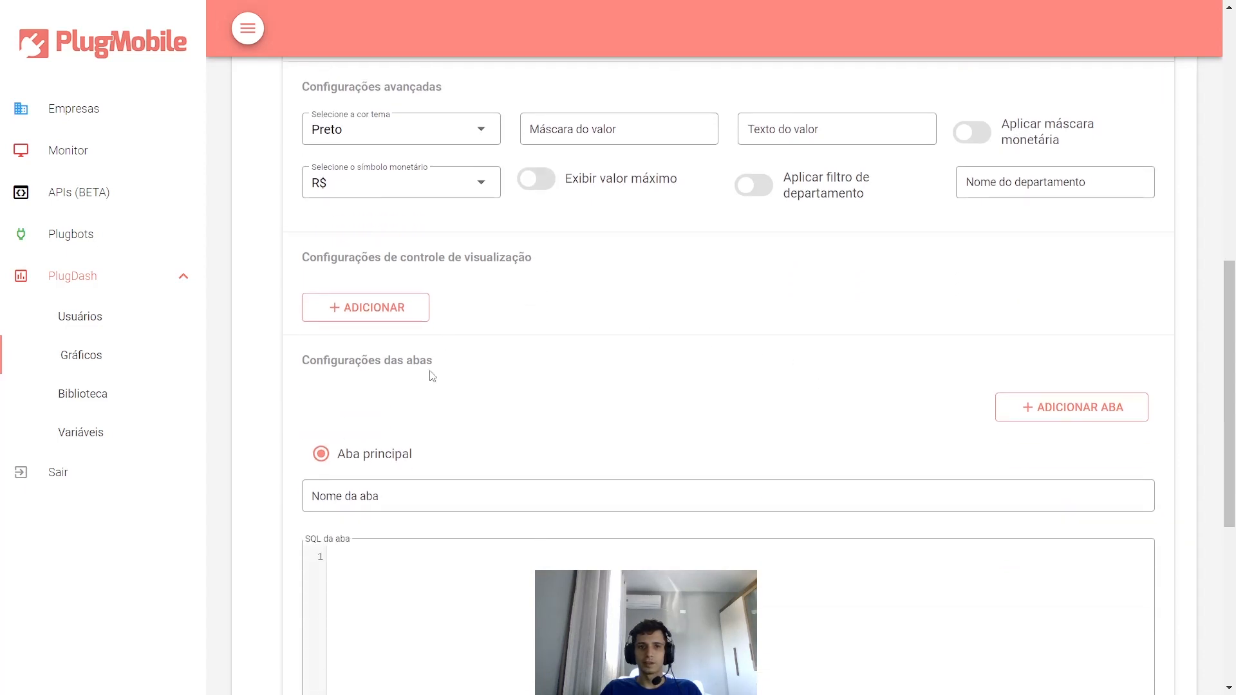
# - Name the chart's main tab 'mensal'
pyautogui.scroll(-1, 425, 392)
pyautogui.click(348, 419)
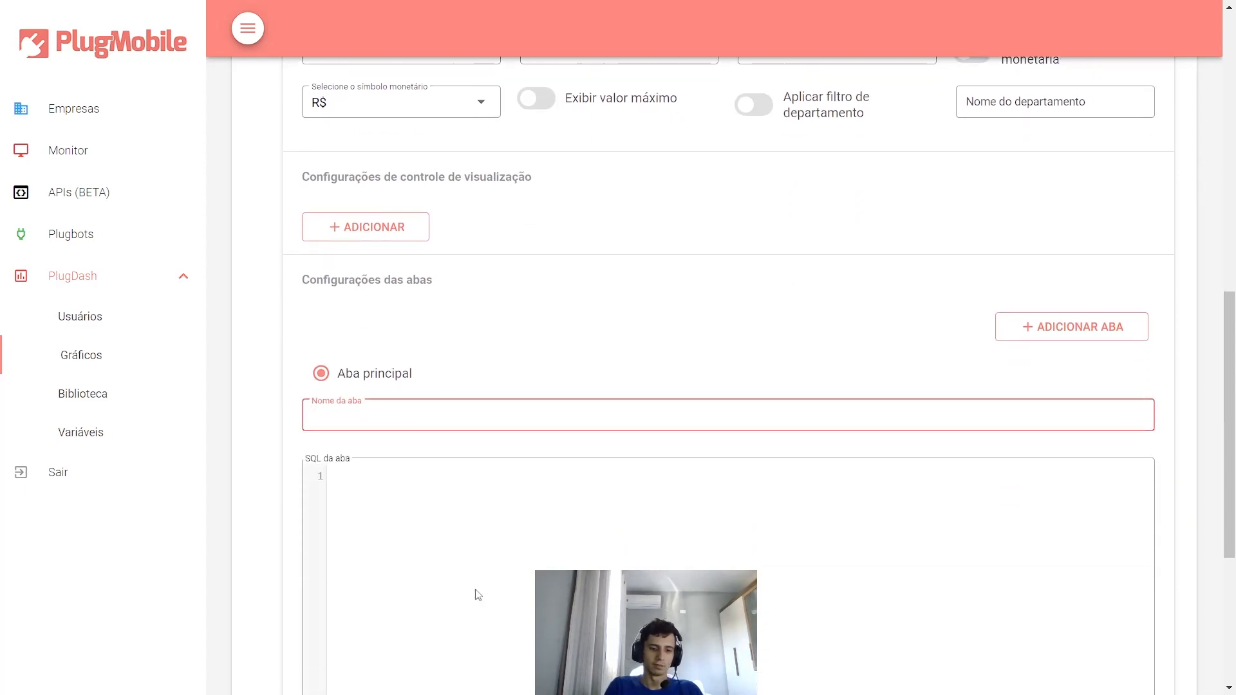
pyautogui.write('mensal')
# - Write the tab SQL 'select 100 as maximo, 80 as atual' and preview the gauge reading 80
pyautogui.click(478, 595)
pyautogui.write('select')
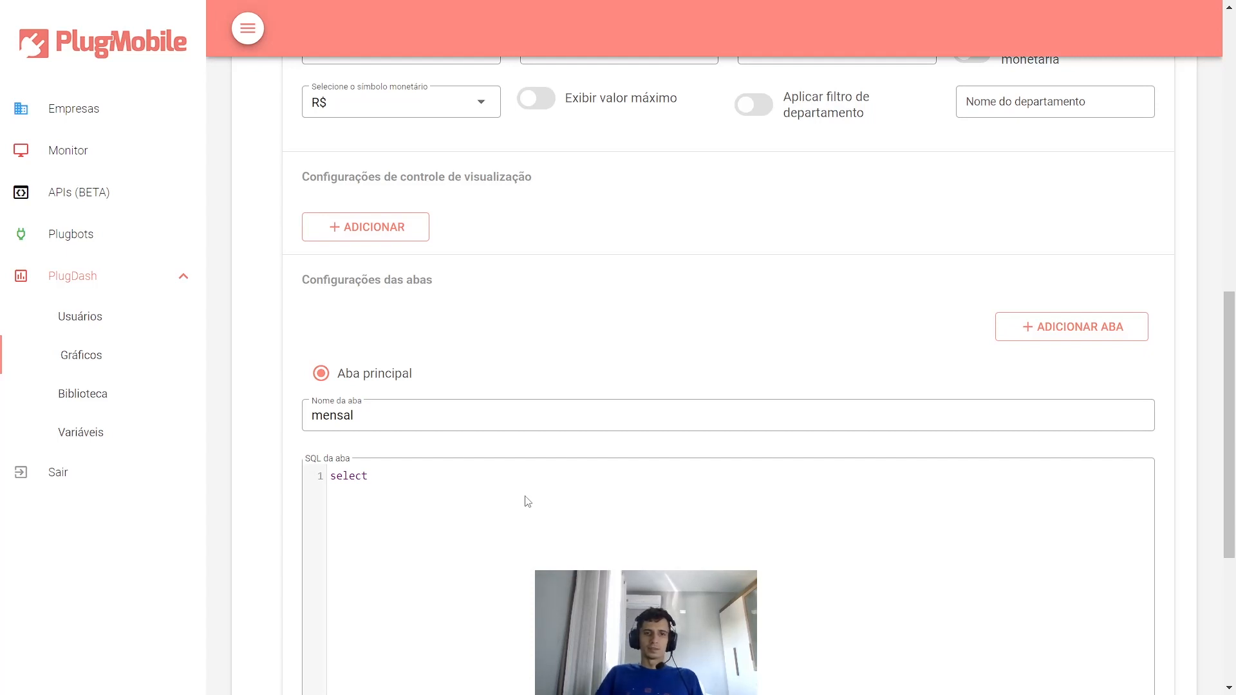
pyautogui.scroll(-1, 547, 486)
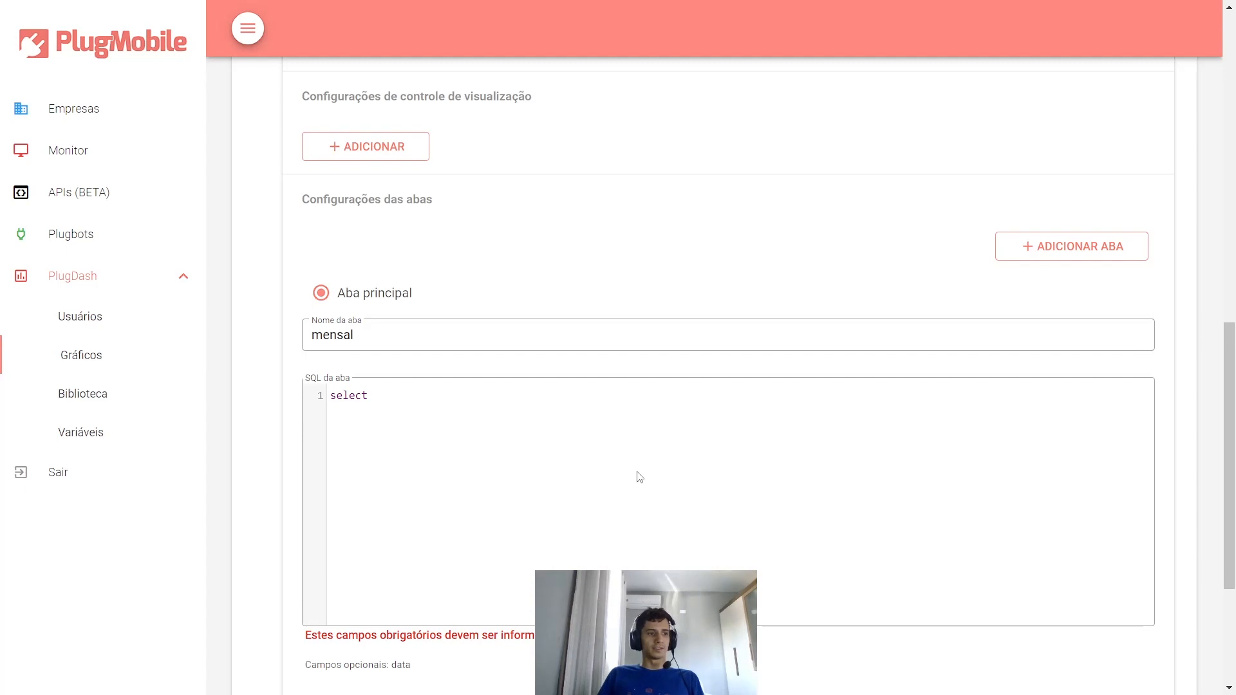
pyautogui.scroll(-1, 639, 477)
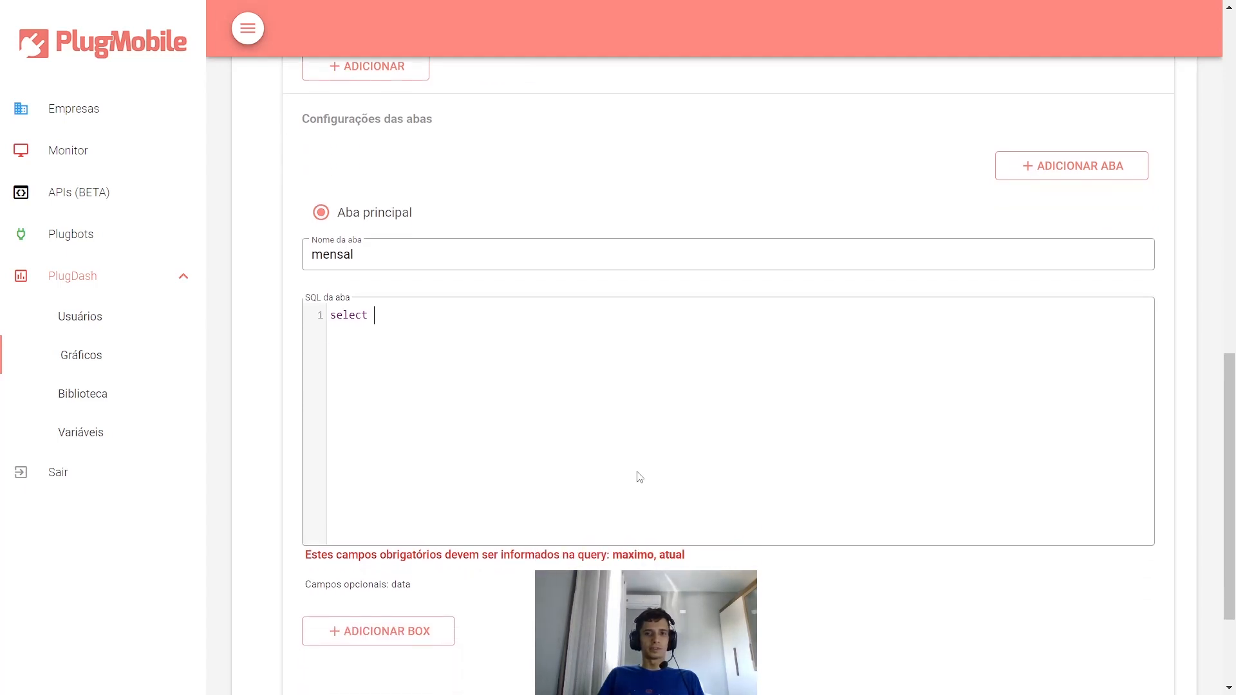
pyautogui.scroll(-2, 997, 602)
pyautogui.scroll(1, 981, 564)
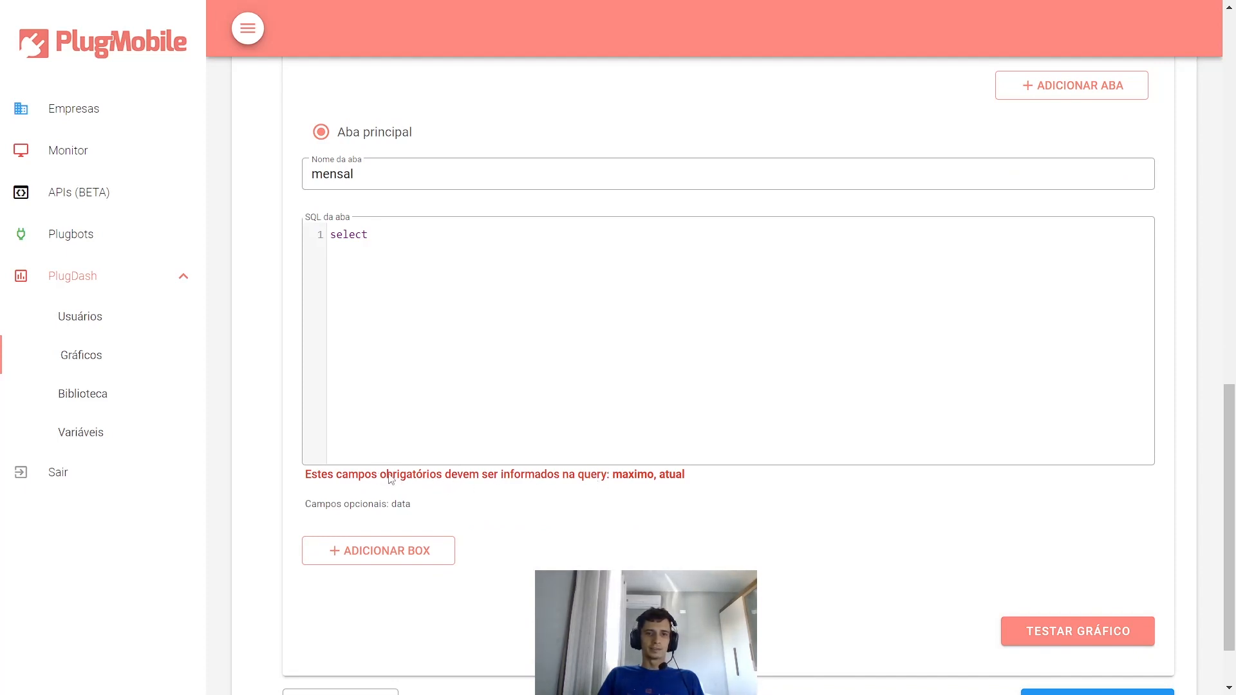
pyautogui.moveTo(386, 478); pyautogui.dragTo(440, 482)
pyautogui.click(456, 473)
pyautogui.moveTo(622, 486); pyautogui.dragTo(668, 483)
pyautogui.click(669, 480)
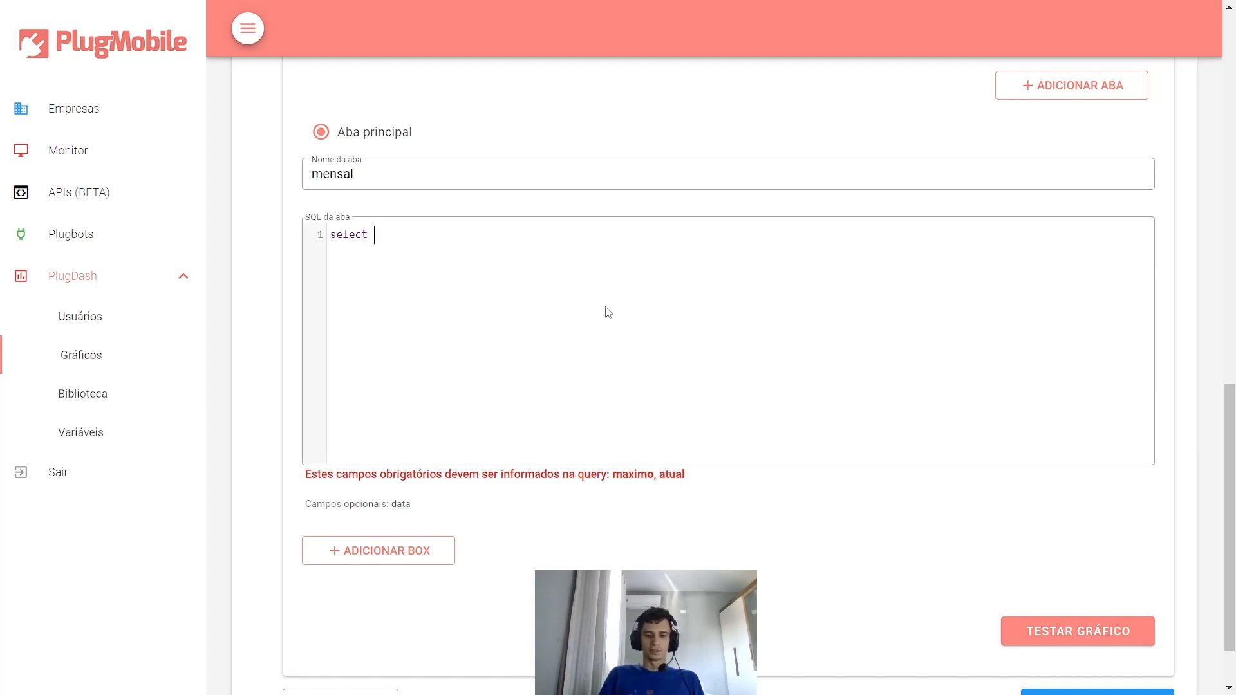
pyautogui.write('100 as m')
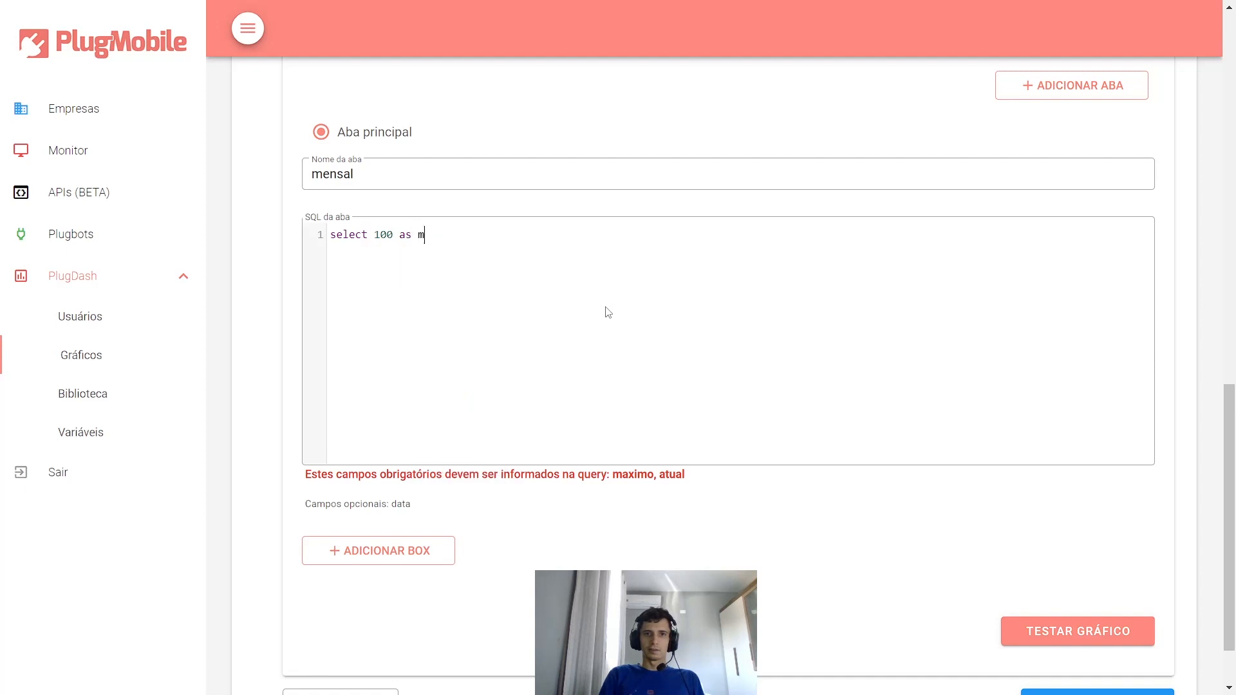
pyautogui.write('aximo, ')
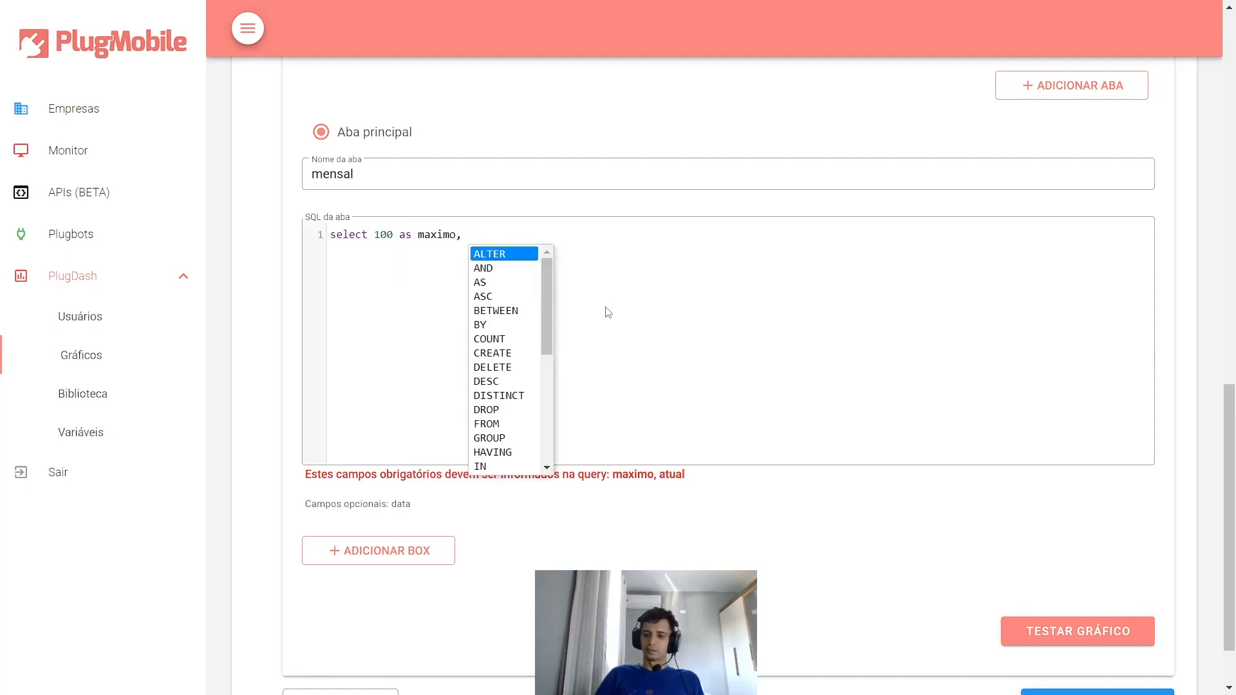
pyautogui.write('80 as atual')
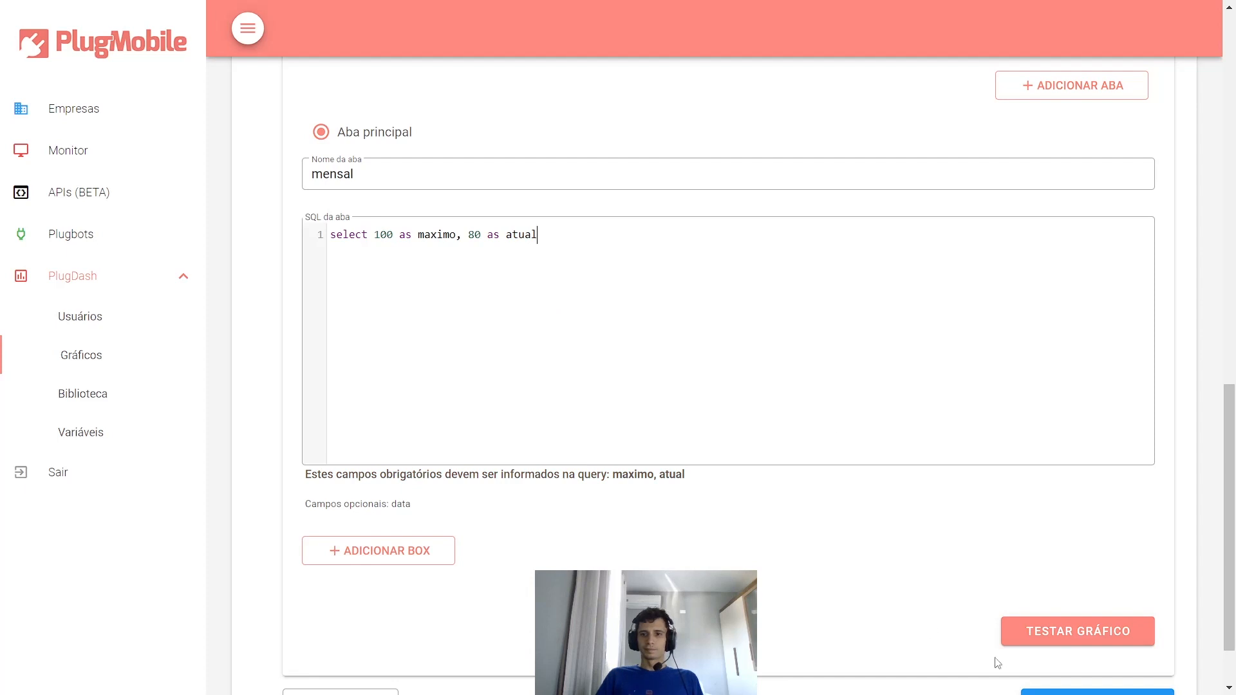
pyautogui.click(1037, 634)
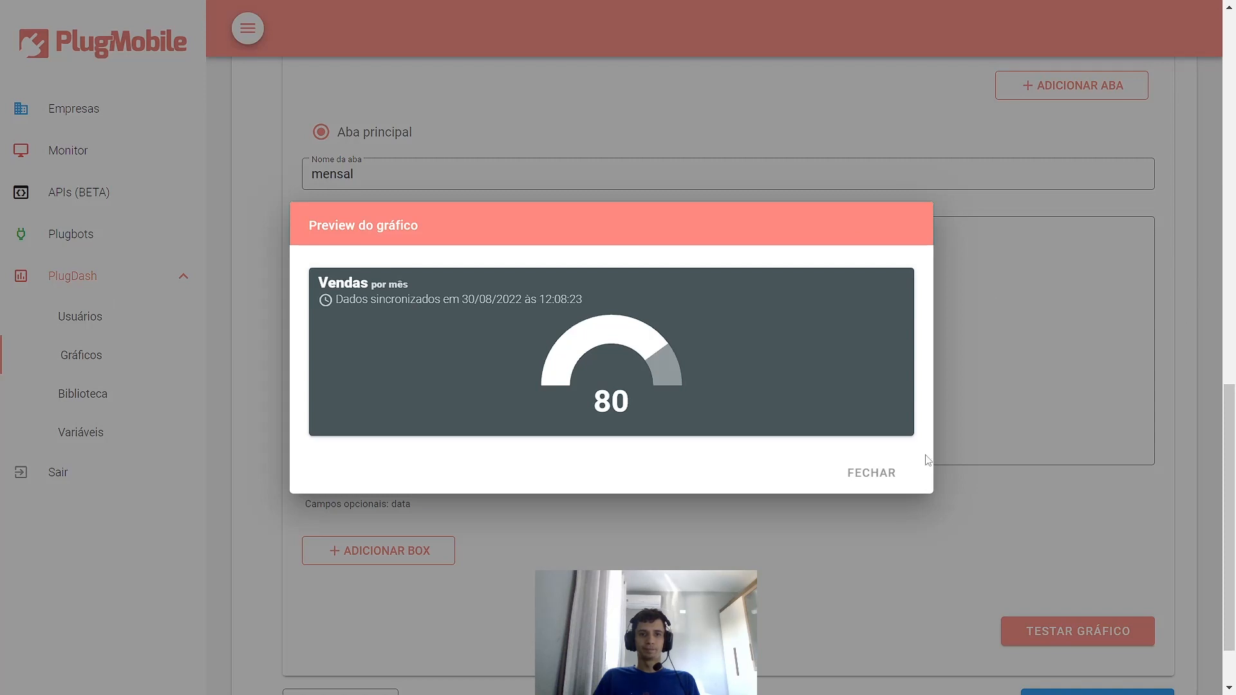
pyautogui.click(871, 473)
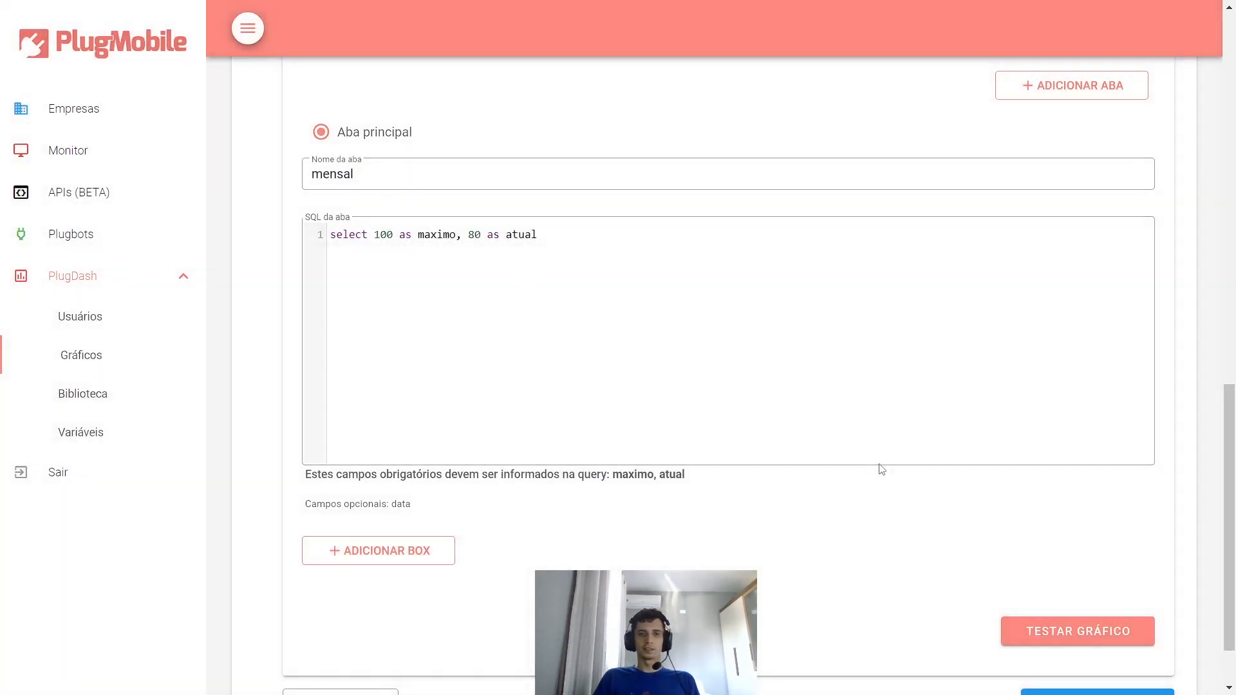
pyautogui.scroll(9, 841, 422)
# - Add a % value mask, preview the gauge at 80 %, then select the mask text
pyautogui.scroll(-1, 632, 381)
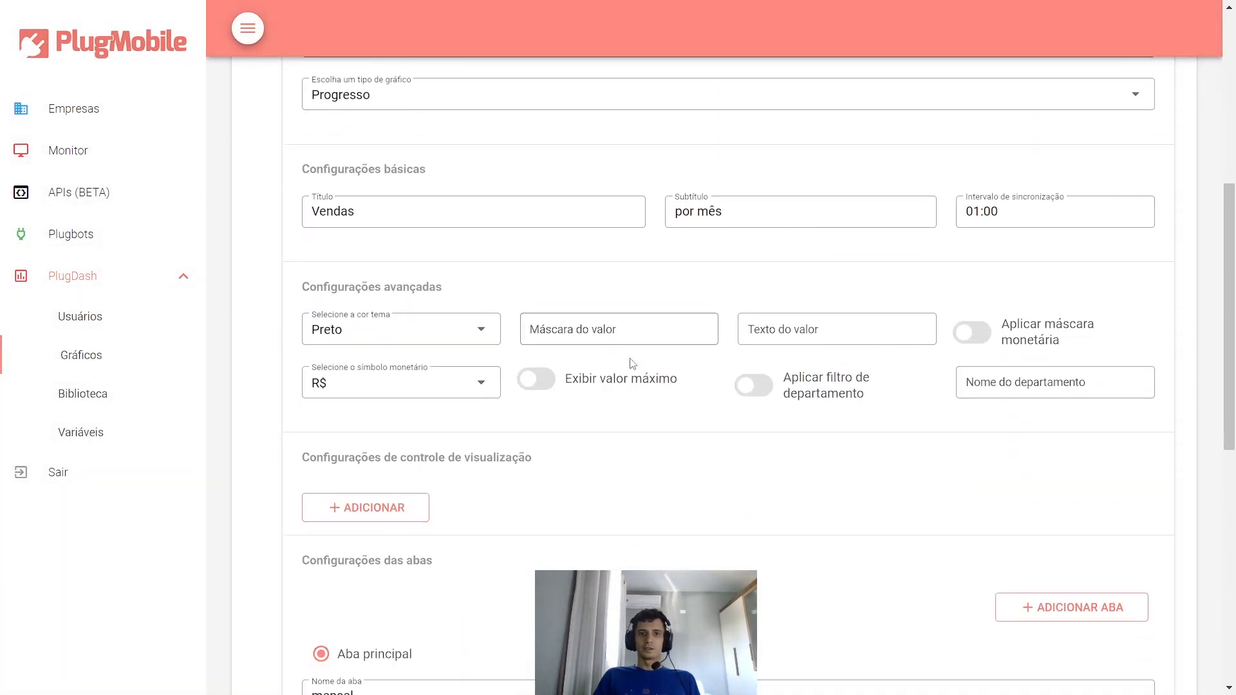
pyautogui.click(623, 284)
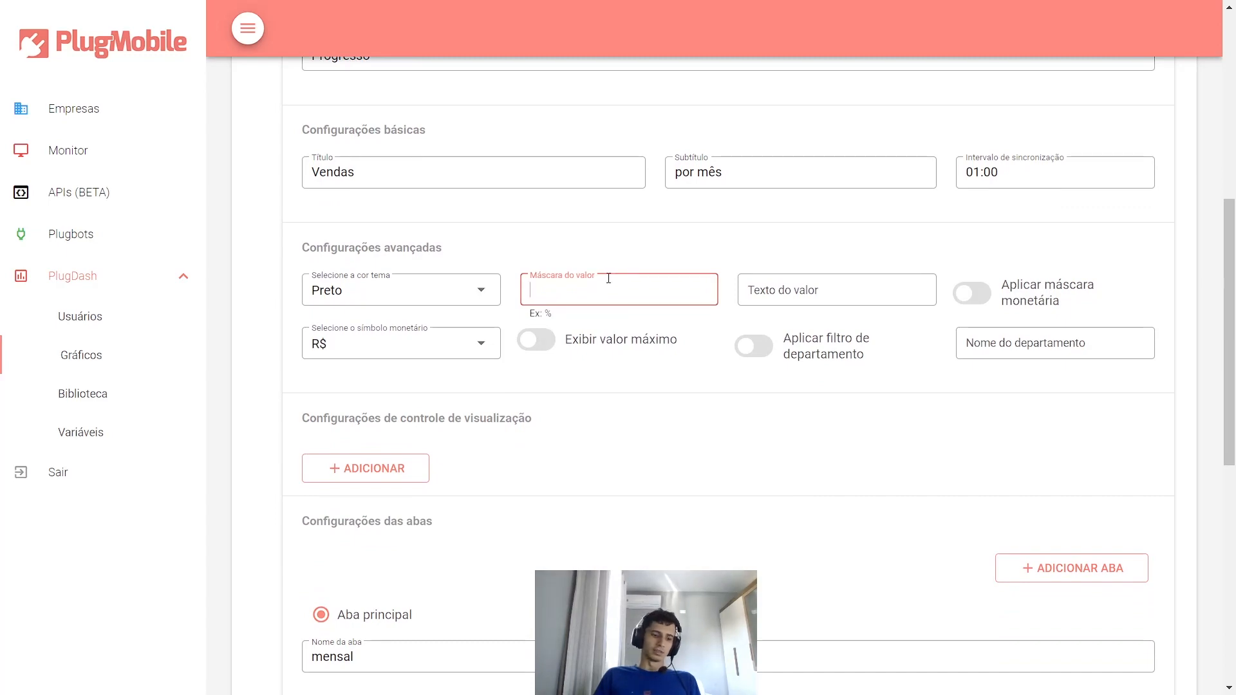
pyautogui.scroll(-7, 733, 258)
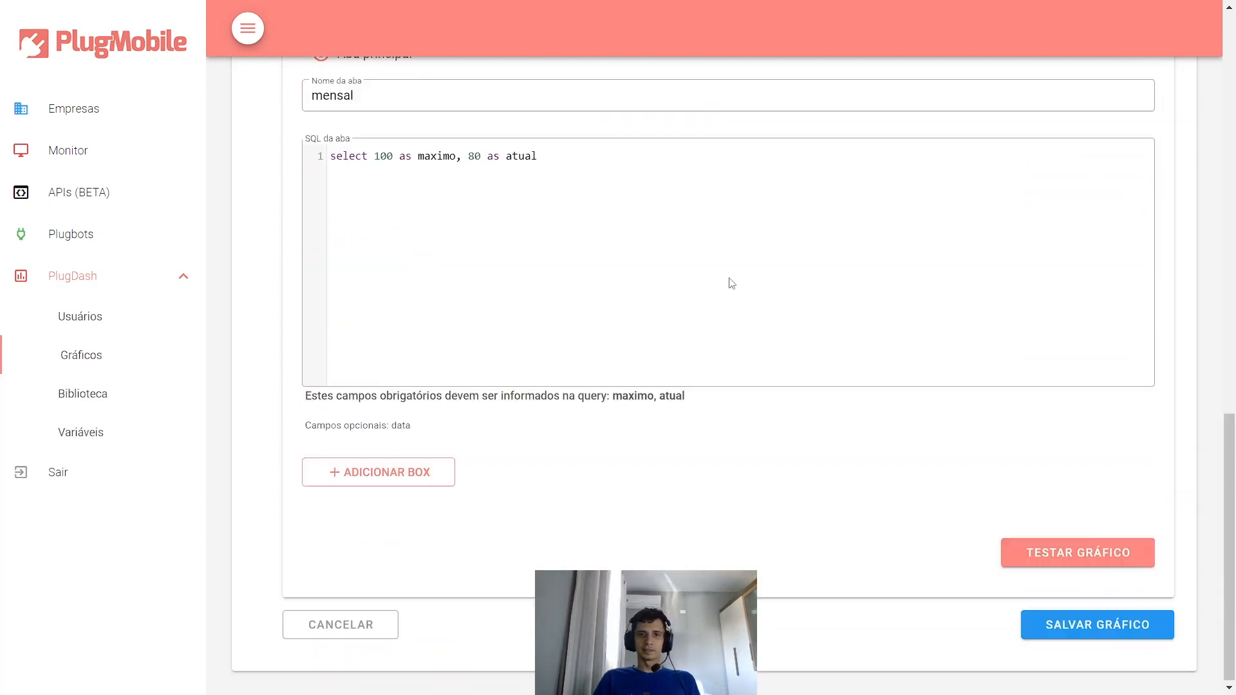
pyautogui.click(1044, 552)
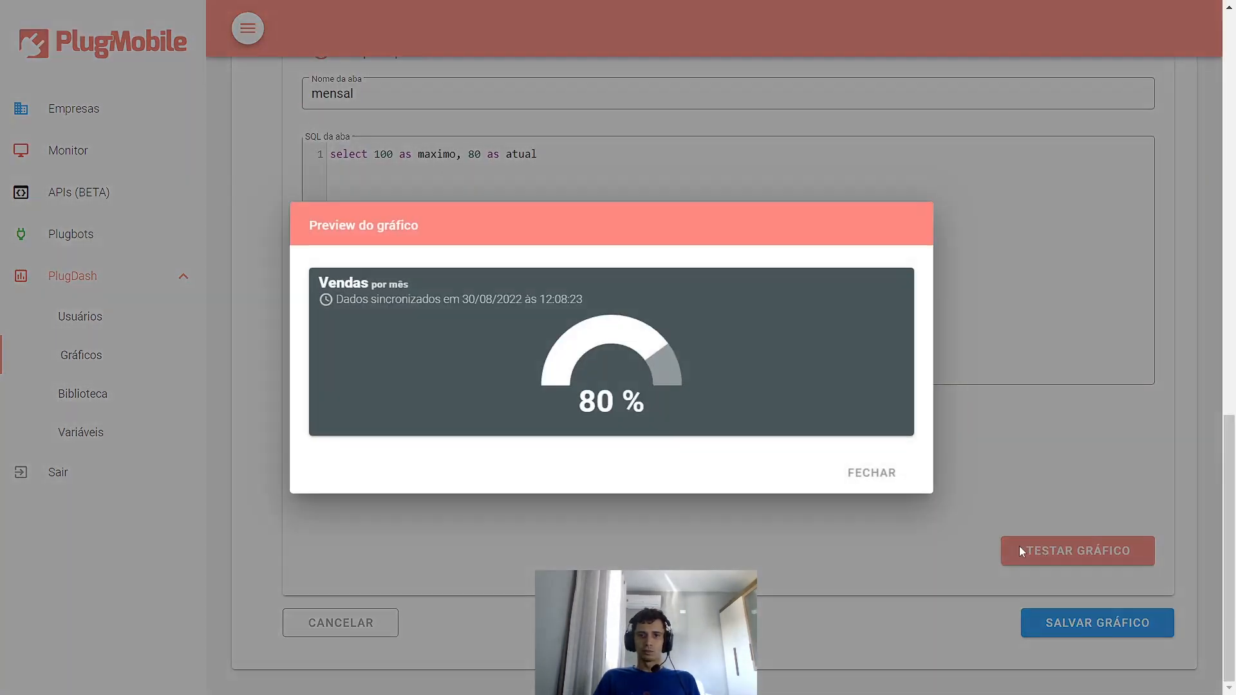
pyautogui.click(849, 479)
pyautogui.scroll(5, 715, 374)
pyautogui.scroll(2, 715, 373)
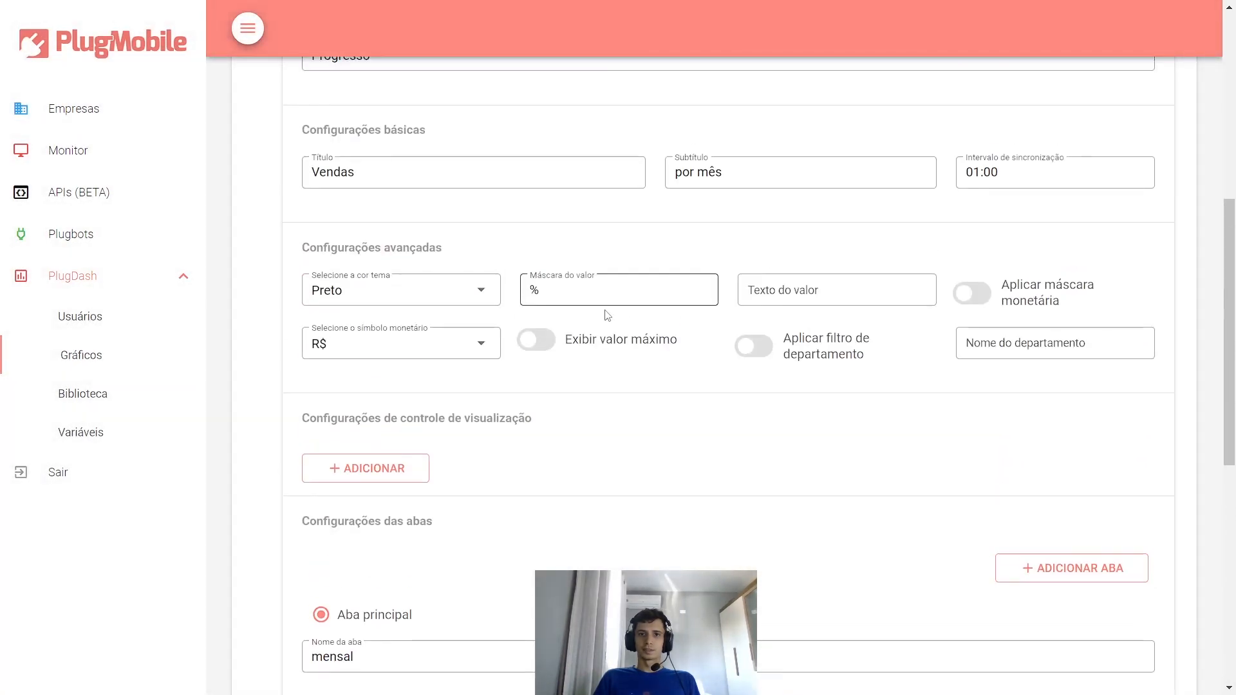
pyautogui.moveTo(544, 292); pyautogui.dragTo(499, 293)
# - Clear the % mask and preview the chart with the value caption 'Vandidos'
pyautogui.press('BackSpace')
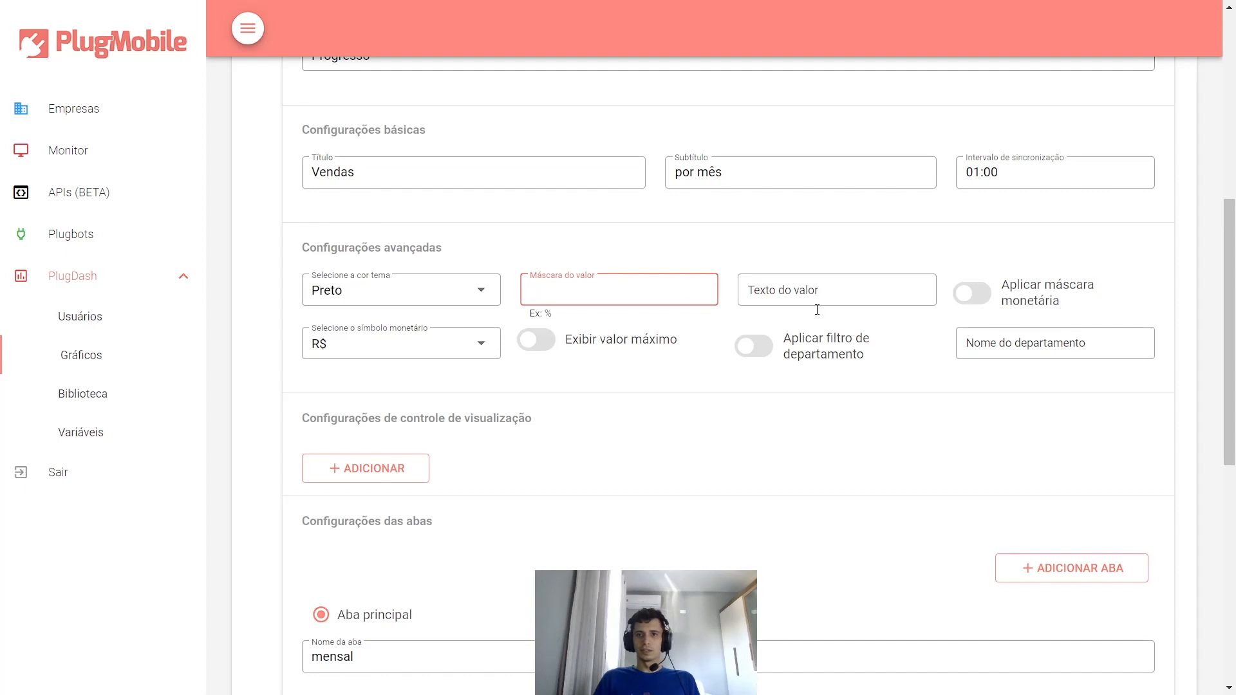
pyautogui.click(869, 302)
pyautogui.write('Va')
pyautogui.write('ndidos')
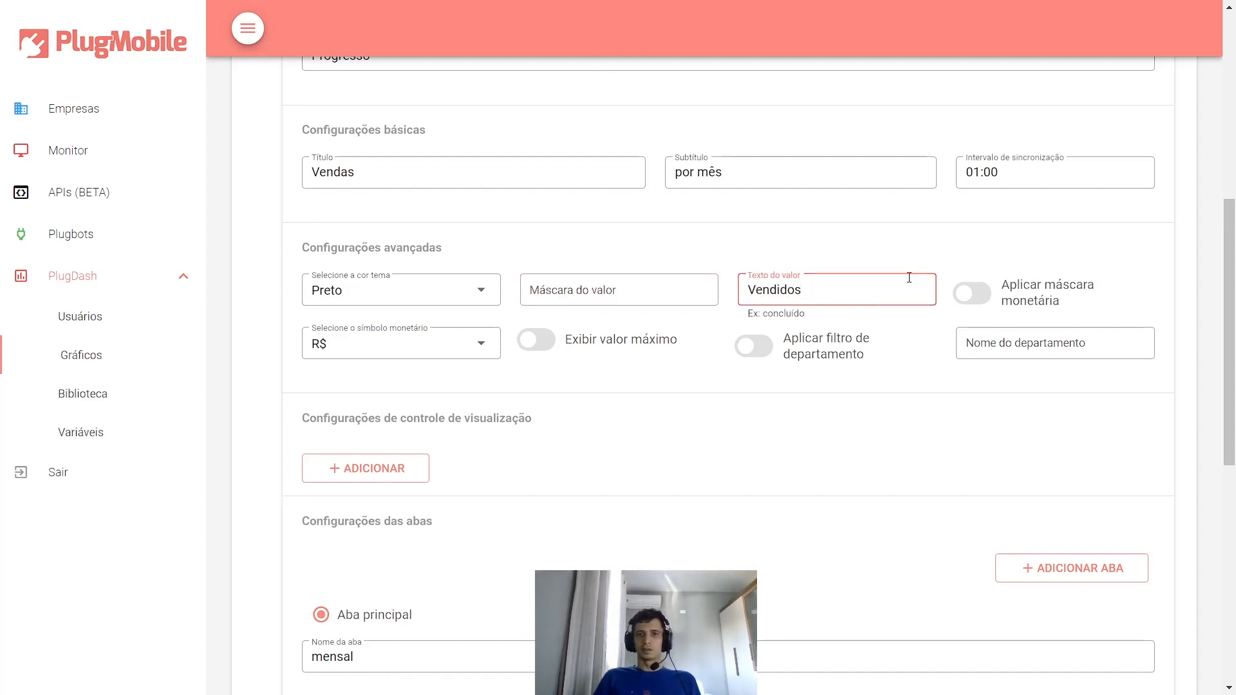
pyautogui.scroll(-7, 1000, 419)
pyautogui.click(1032, 618)
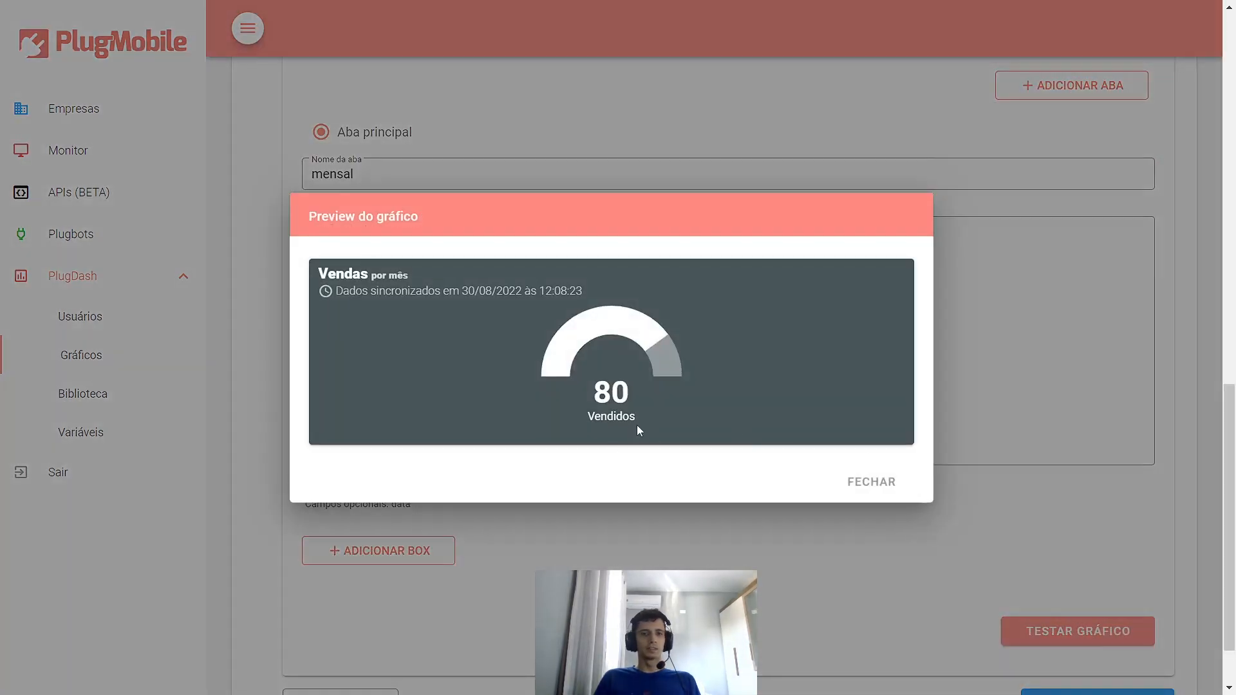
pyautogui.click(875, 484)
pyautogui.scroll(8, 910, 480)
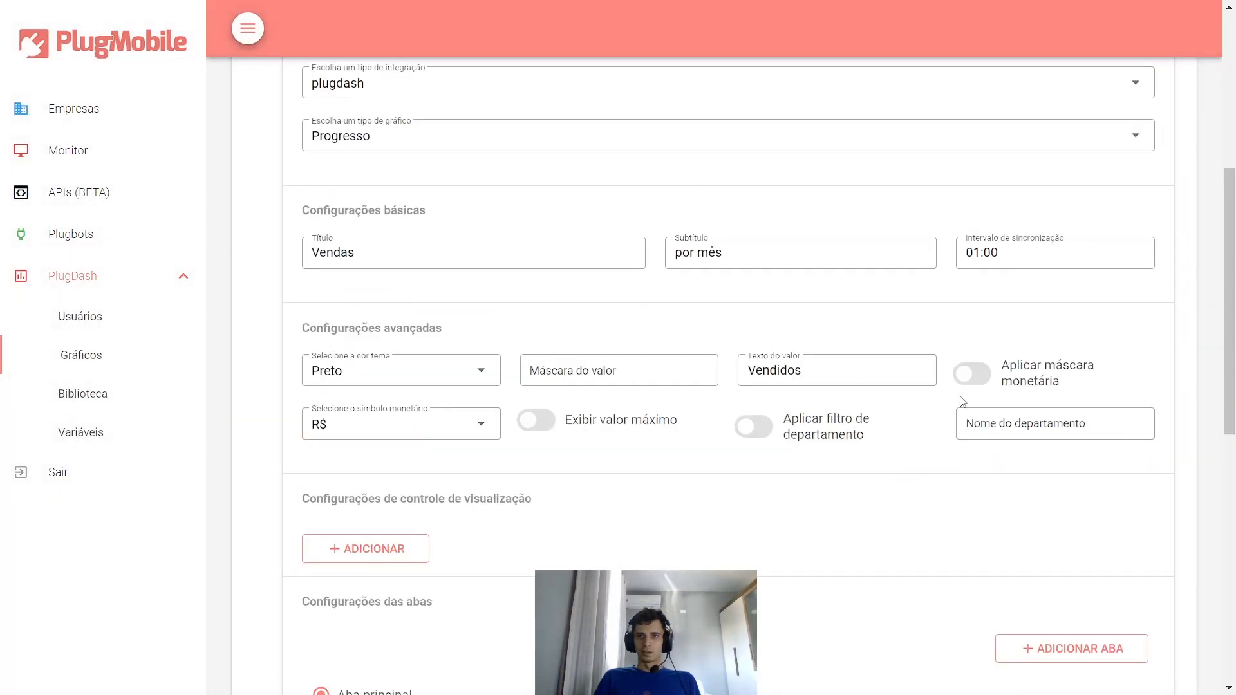
# - Delete the 'Vandidos' value caption
pyautogui.click(871, 378)
pyautogui.hotkey('ctrl', 'a')
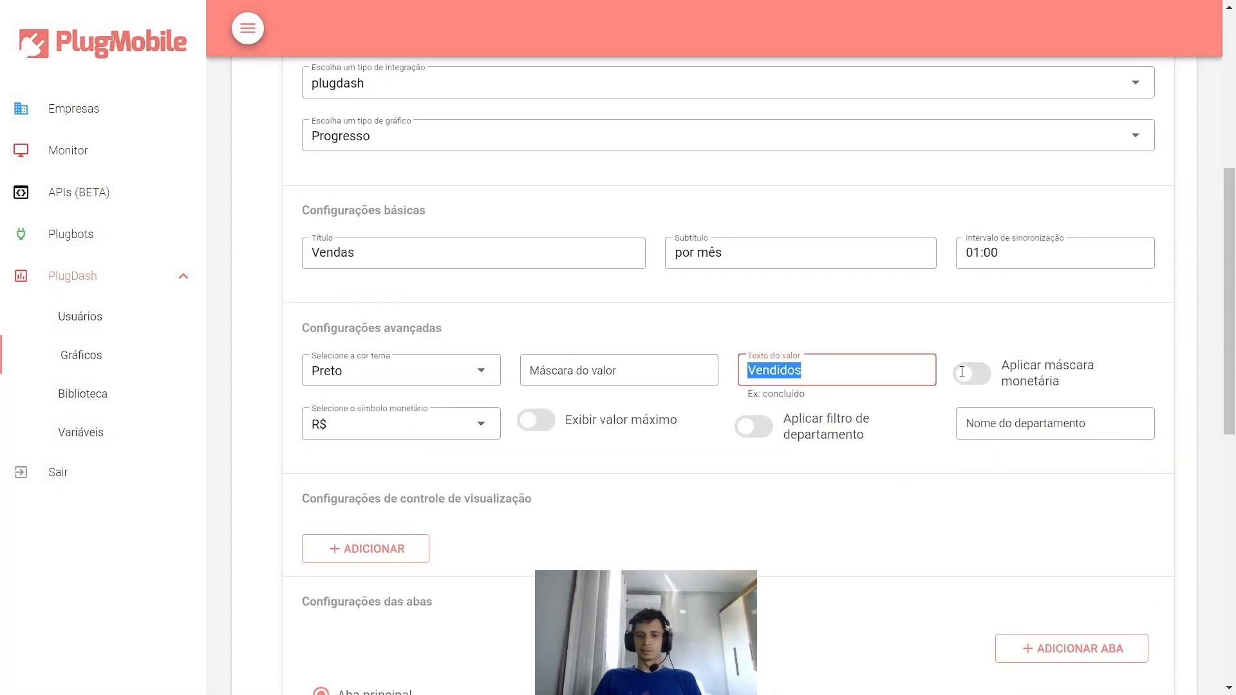
pyautogui.press('BackSpace')
# - Enable the monetary mask with R$ and preview the gauge at R$ 80,00
pyautogui.click(1007, 385)
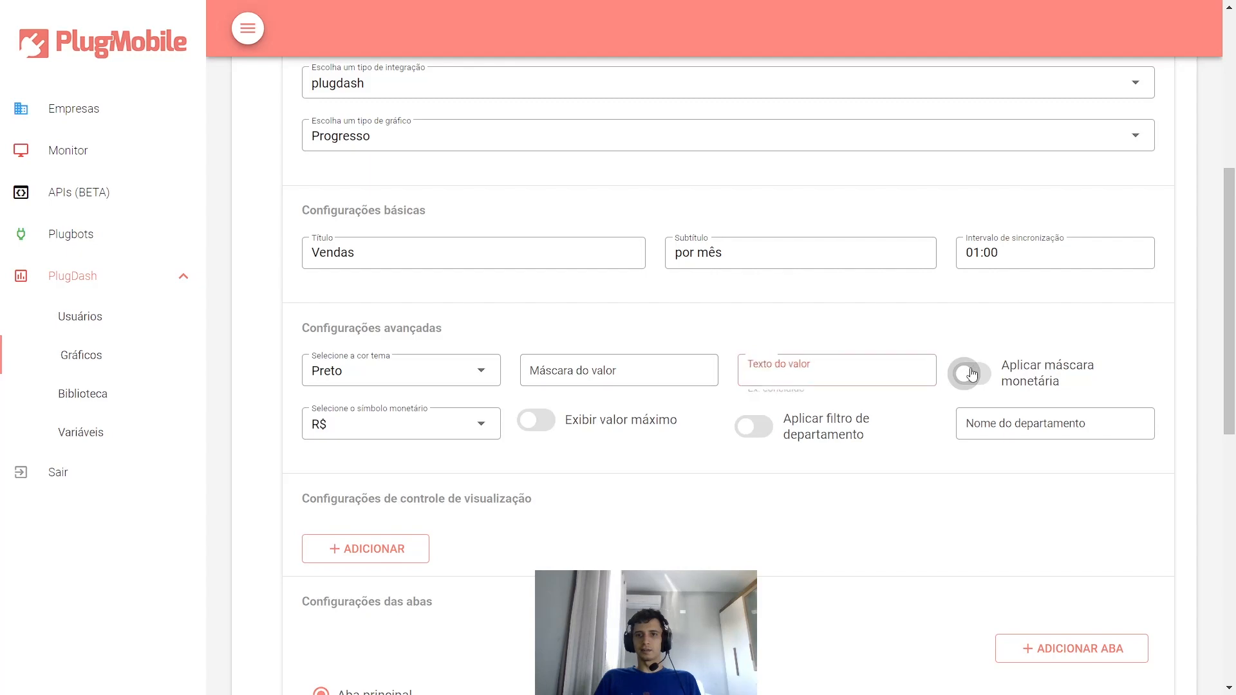
pyautogui.scroll(-5, 668, 449)
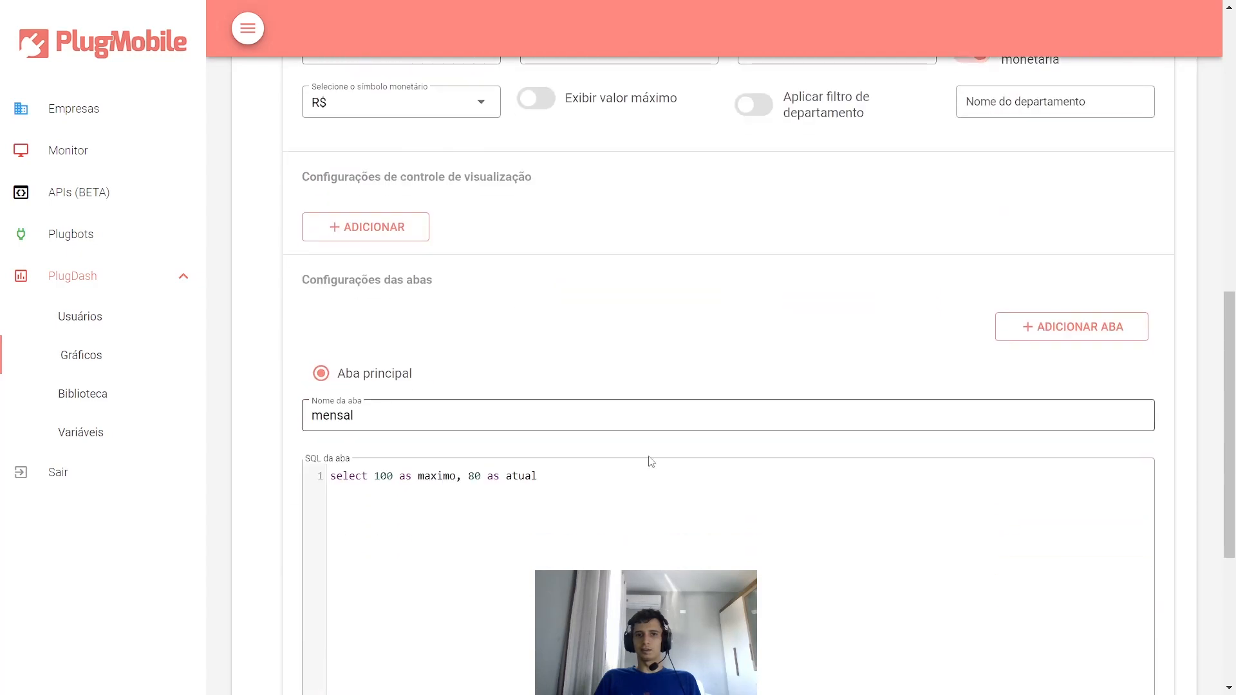
pyautogui.scroll(5, 425, 476)
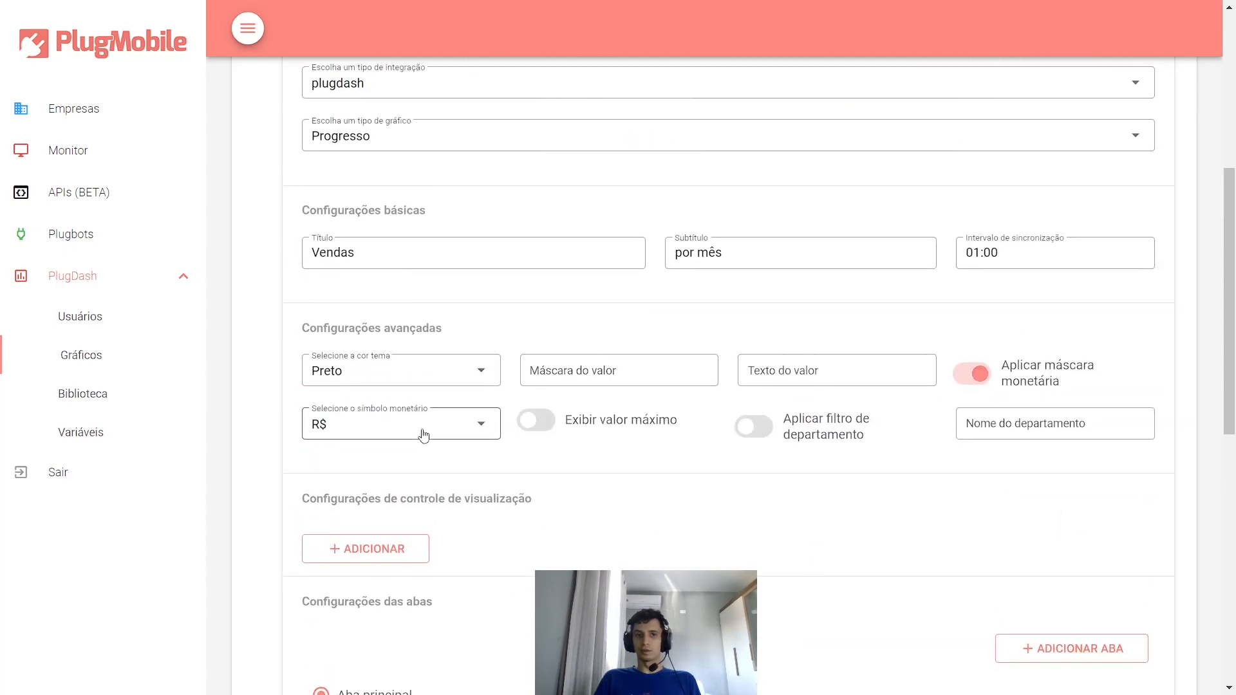
pyautogui.click(388, 428)
pyautogui.click(358, 462)
pyautogui.scroll(-7, 905, 541)
pyautogui.scroll(-3, 1083, 325)
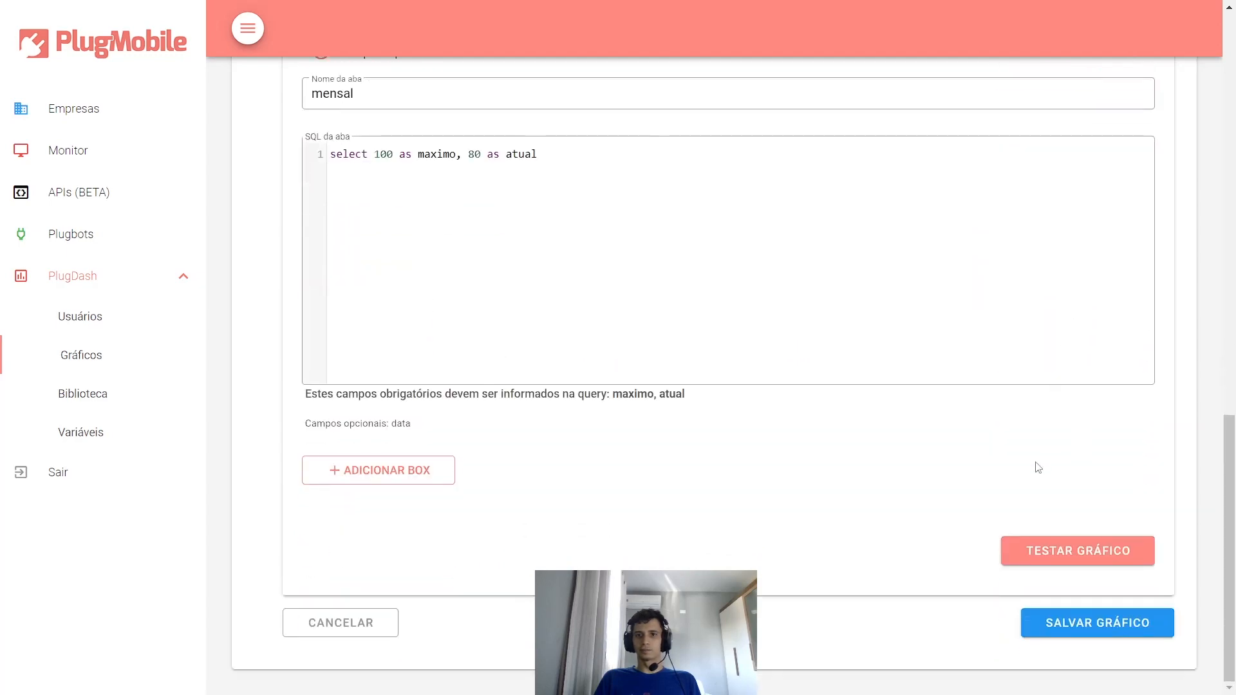
pyautogui.click(1030, 550)
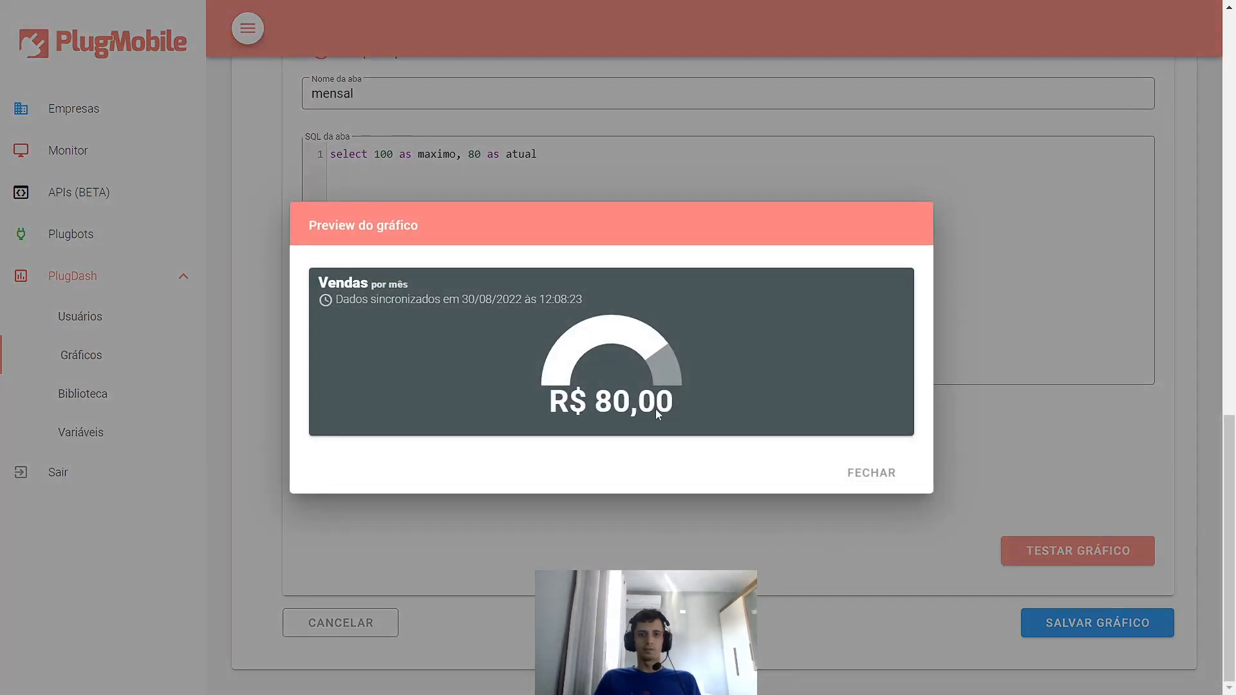
pyautogui.click(843, 474)
pyautogui.scroll(10, 667, 404)
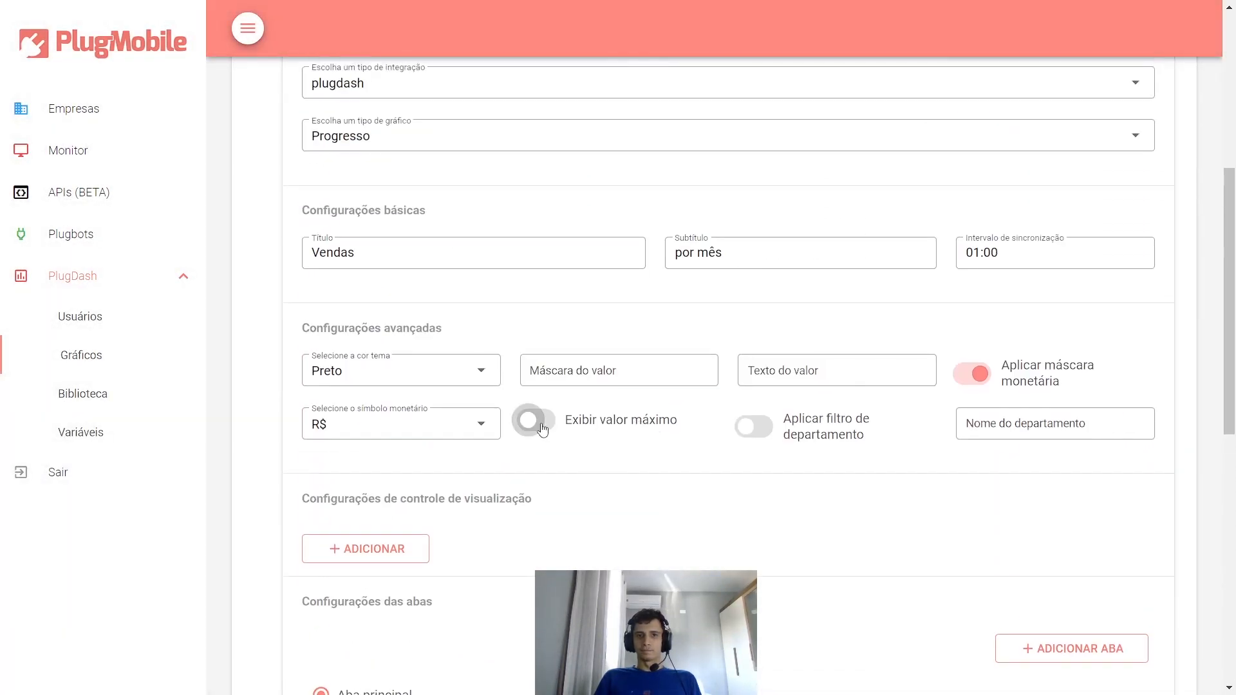
# - Show the maximum value, preview R$ 80,00 / R$ 100,00, then hide it again
pyautogui.click(543, 421)
pyautogui.scroll(-10, 720, 457)
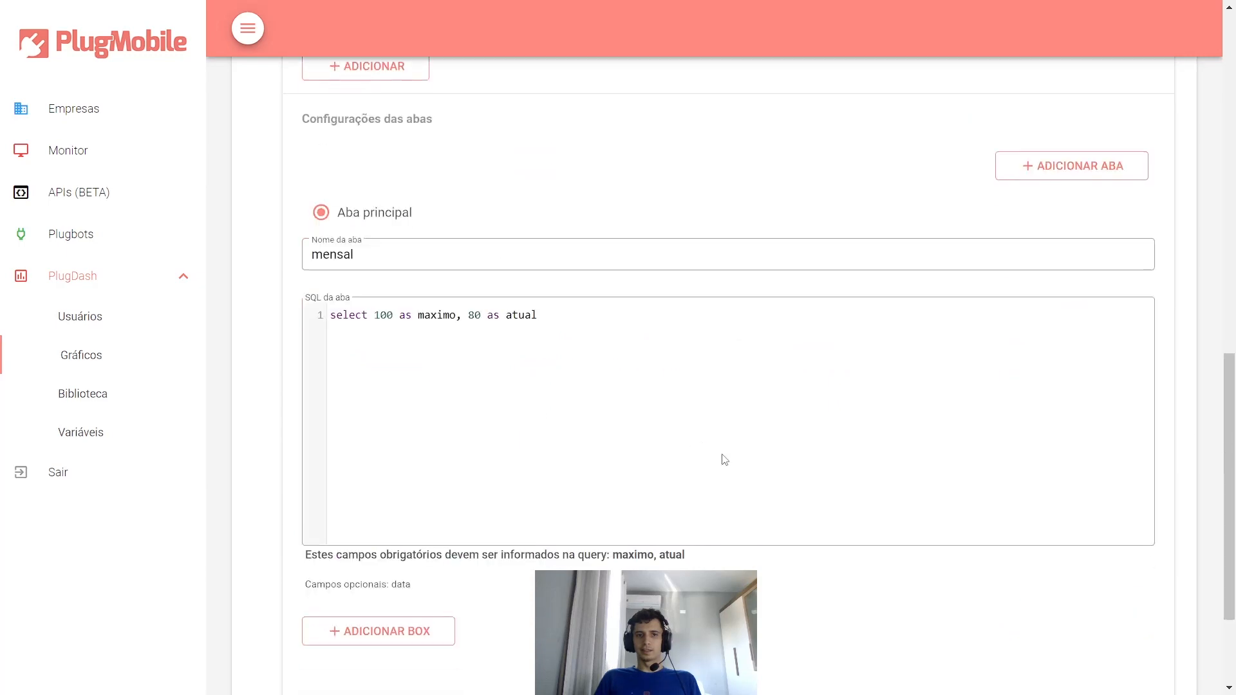
pyautogui.click(1053, 545)
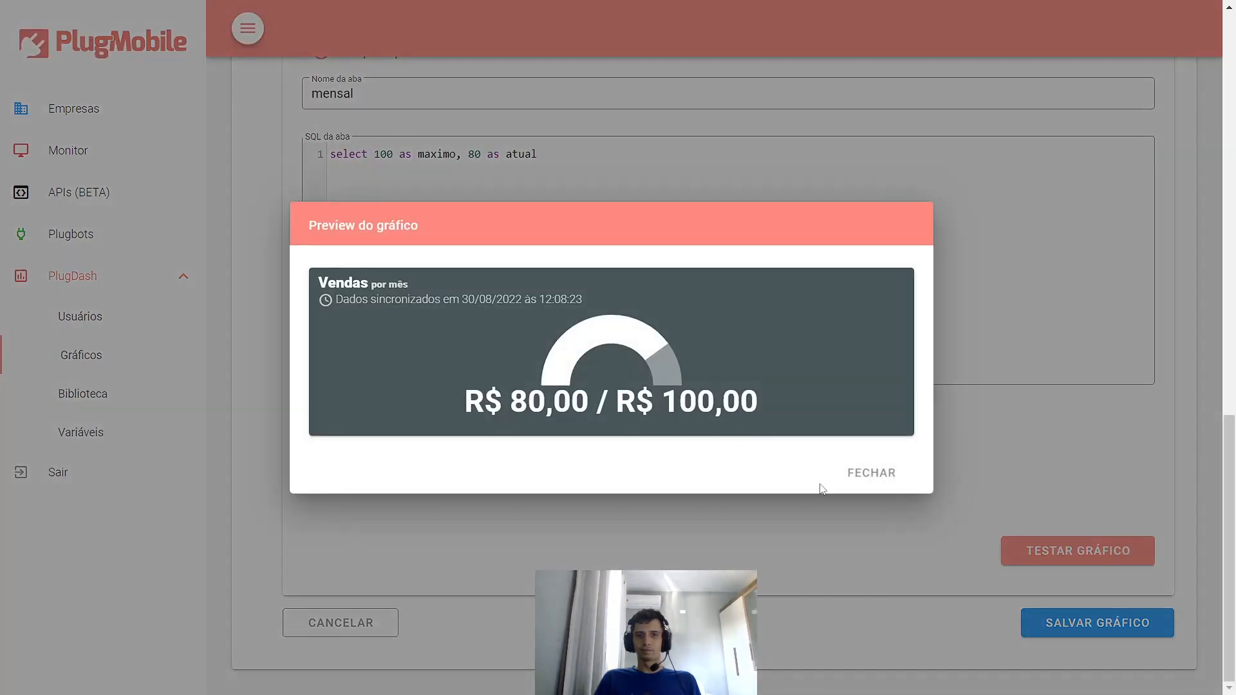
pyautogui.click(847, 483)
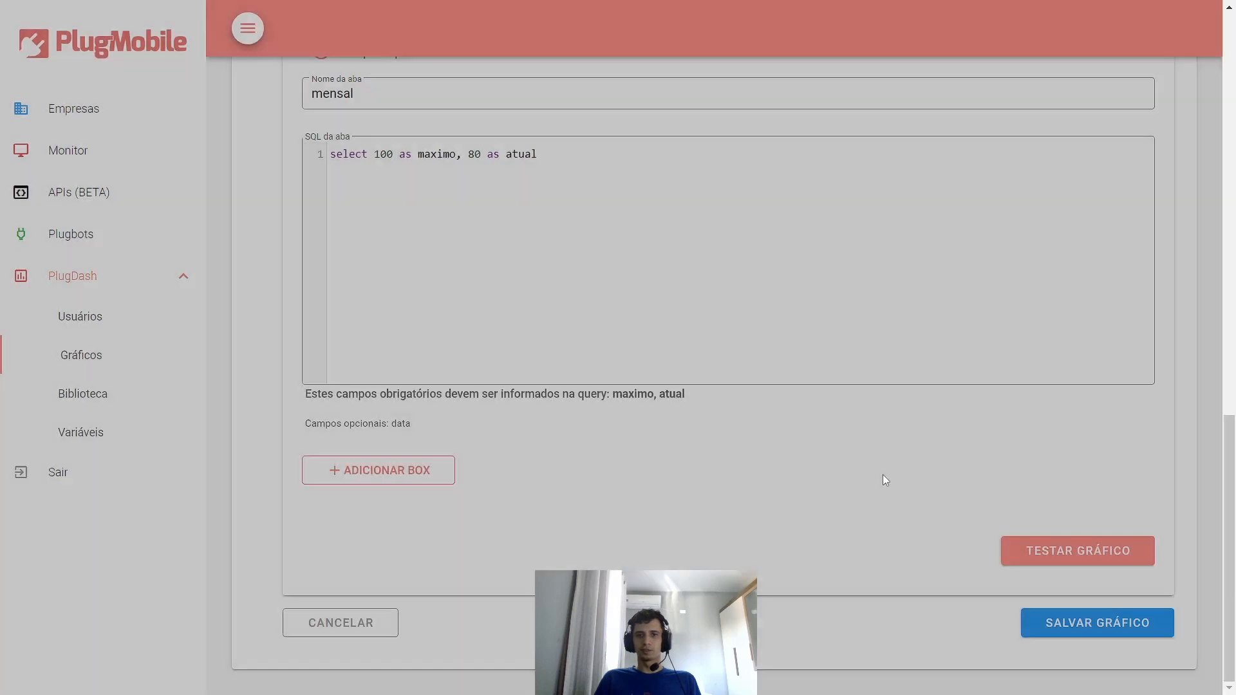
pyautogui.scroll(10, 857, 481)
pyautogui.click(623, 509)
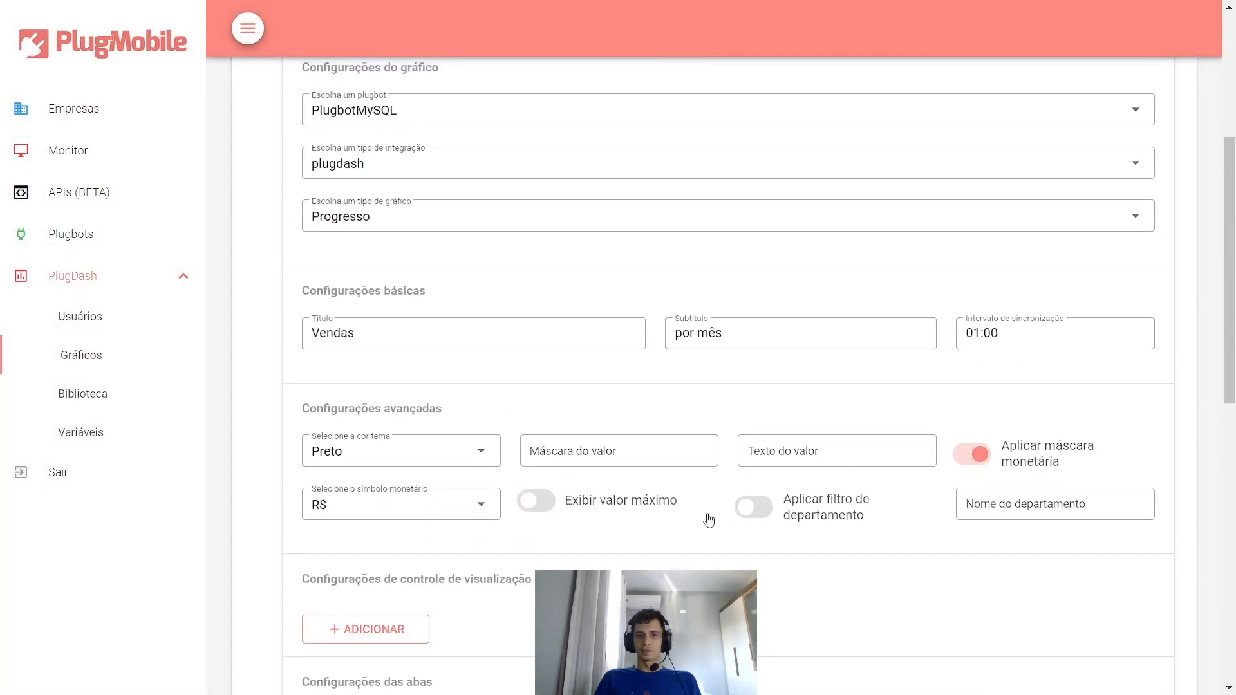
# - Turn on the department filter and select the department name field
pyautogui.scroll(-1, 709, 520)
pyautogui.click(750, 423)
pyautogui.click(1008, 417)
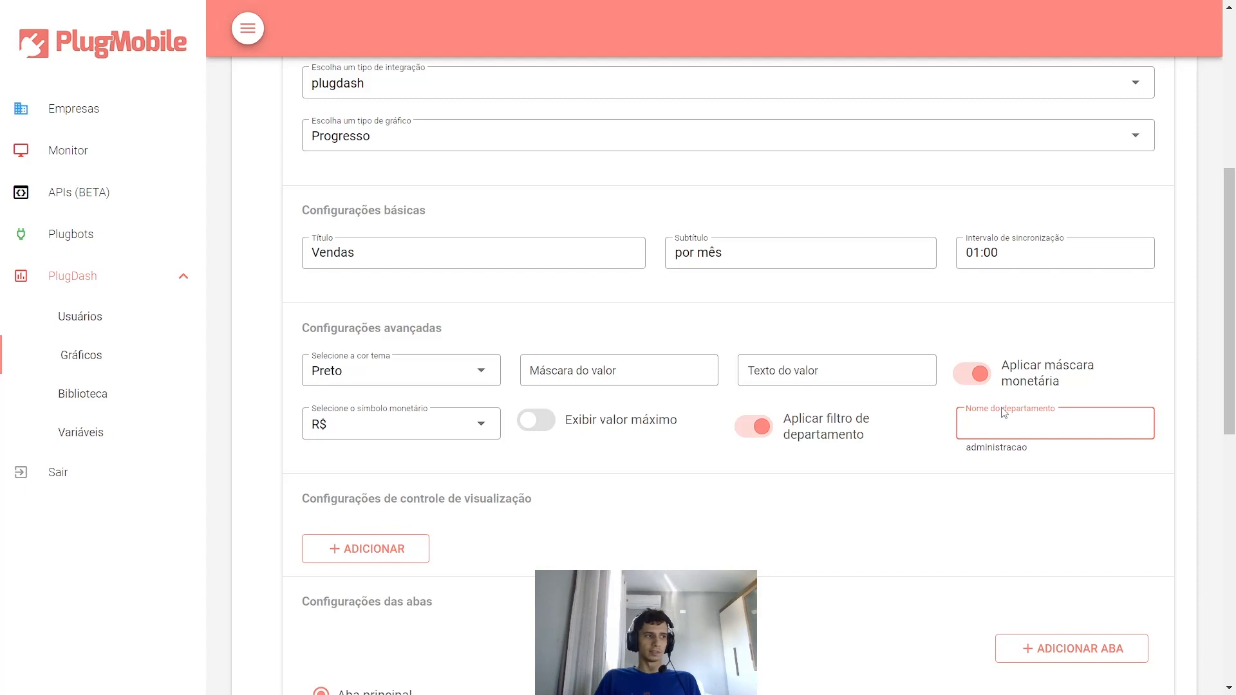
pyautogui.scroll(2, 900, 343)
pyautogui.scroll(-2, 879, 356)
# - Switch the department filter back off and scroll down to the tab settings
pyautogui.click(762, 426)
pyautogui.scroll(-4, 853, 405)
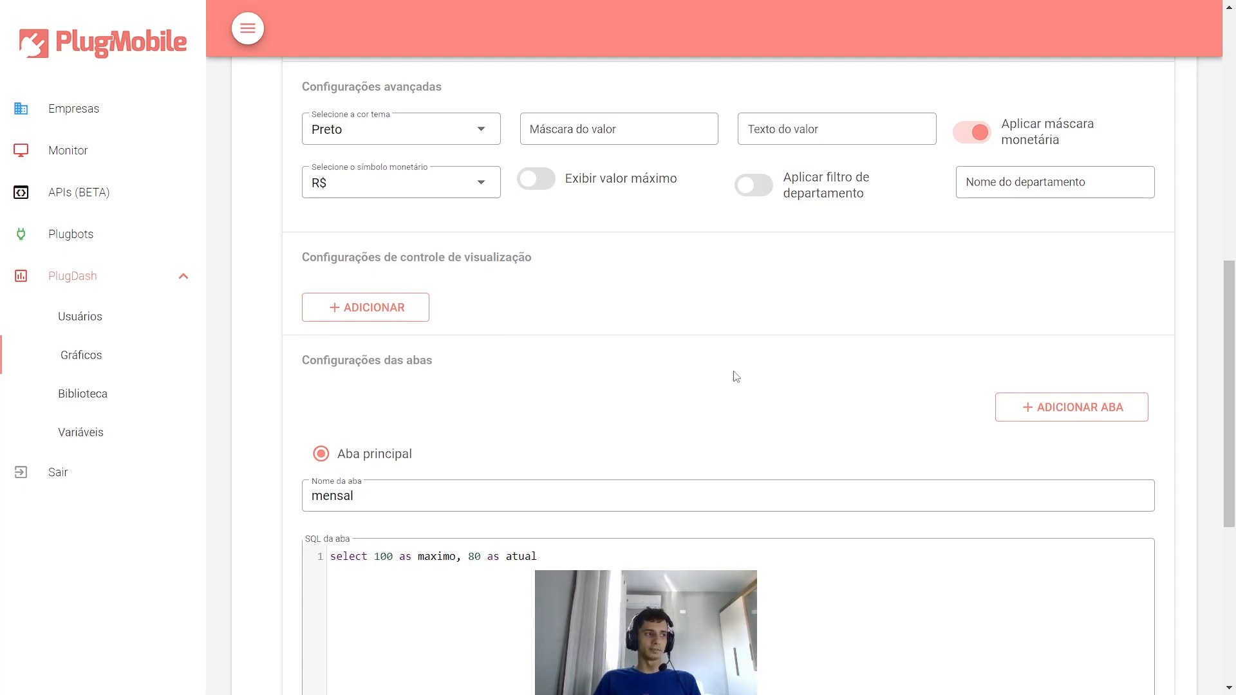
pyautogui.scroll(-3, 877, 310)
pyautogui.scroll(-3, 877, 311)
pyautogui.scroll(4, 693, 254)
pyautogui.scroll(-4, 694, 255)
pyautogui.scroll(3, 689, 260)
pyautogui.scroll(-1, 698, 278)
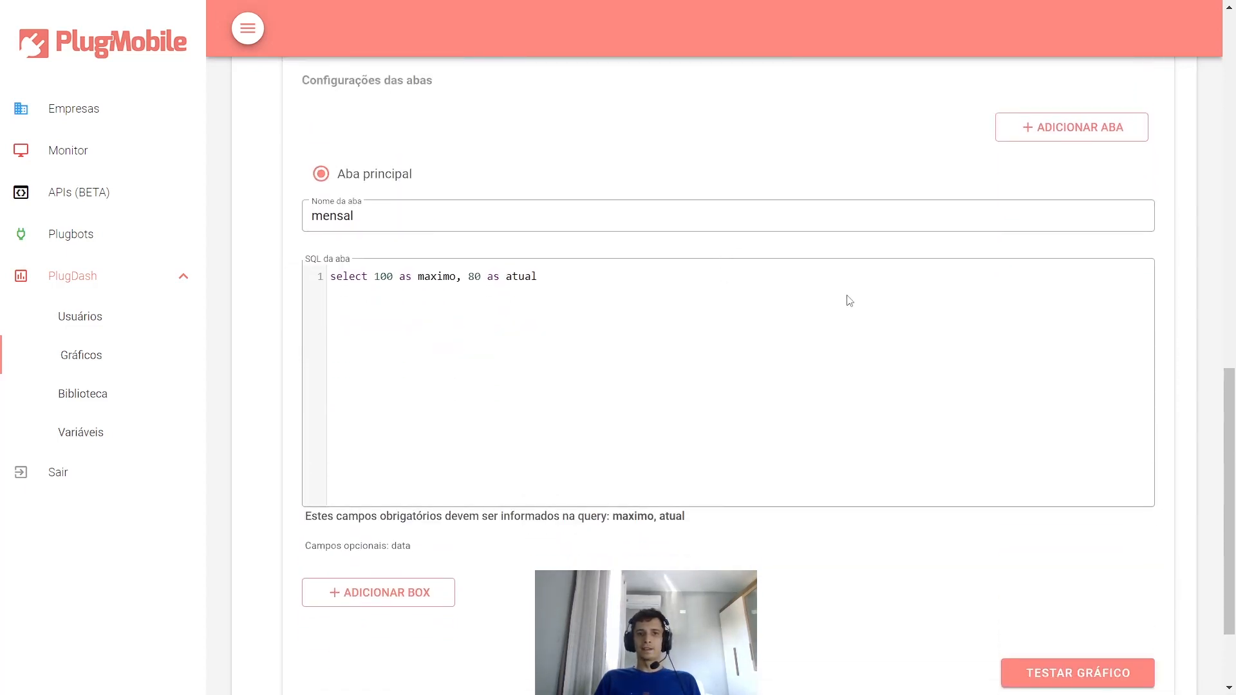
pyautogui.scroll(2, 847, 298)
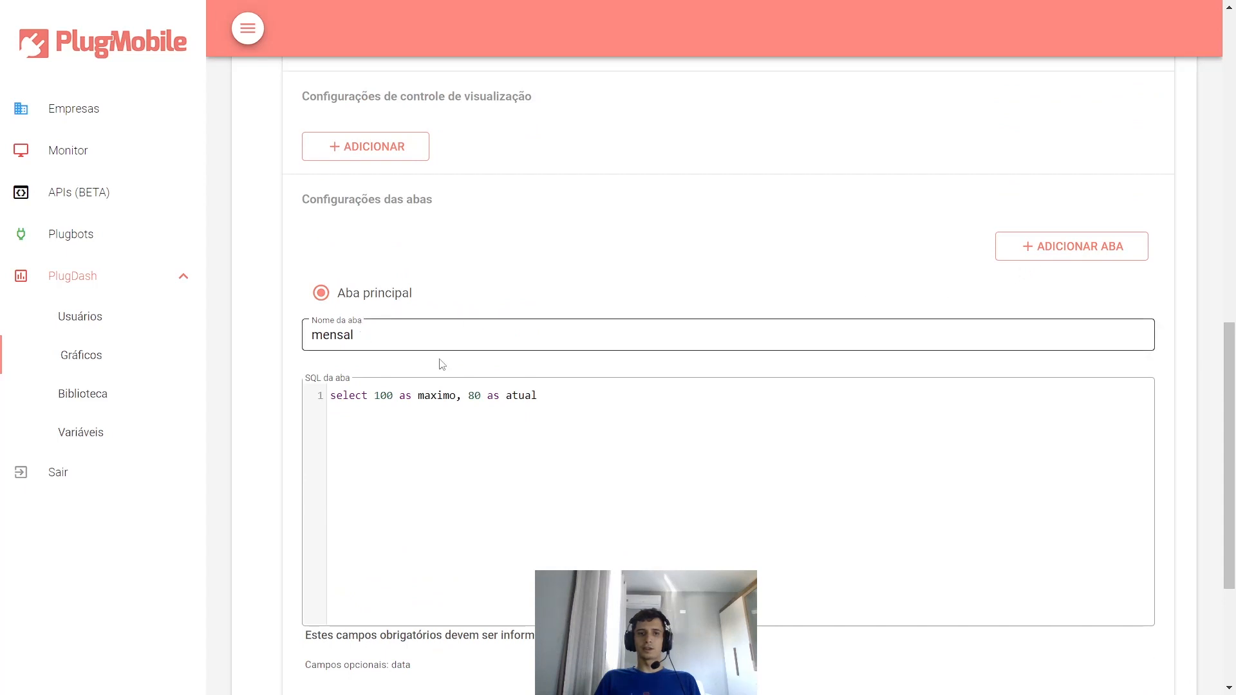
# - Add a second tab and name it 'Semanal'
pyautogui.click(1072, 255)
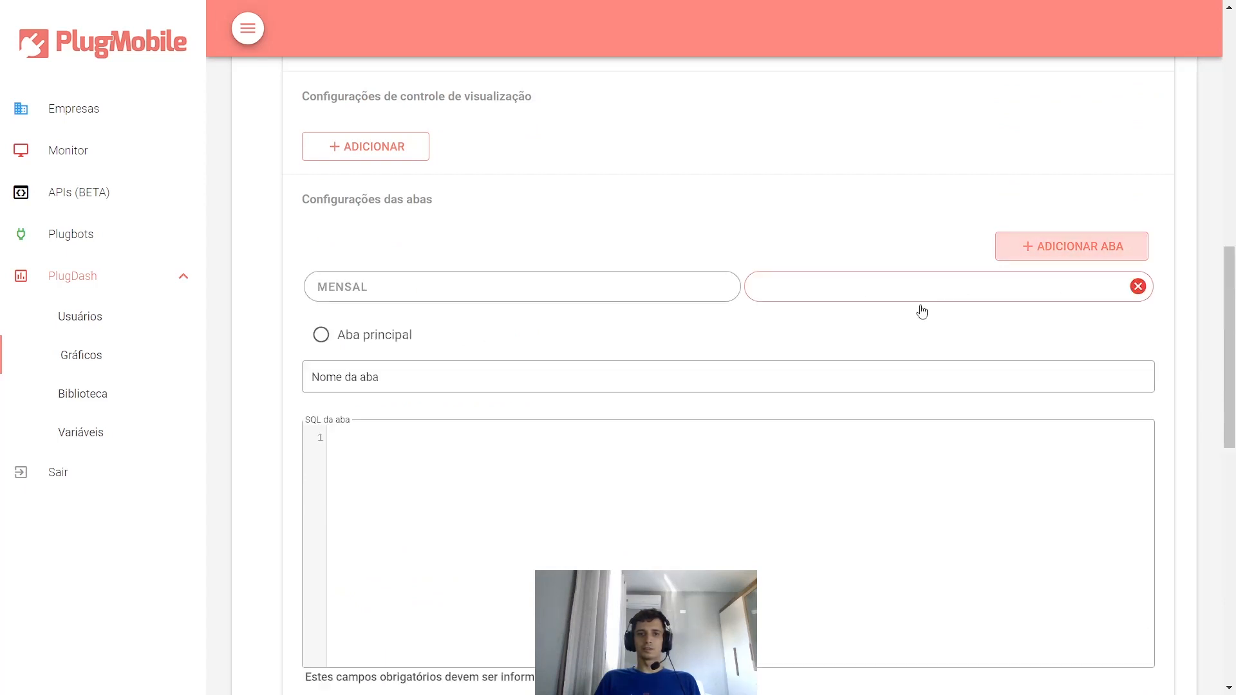
pyautogui.click(818, 291)
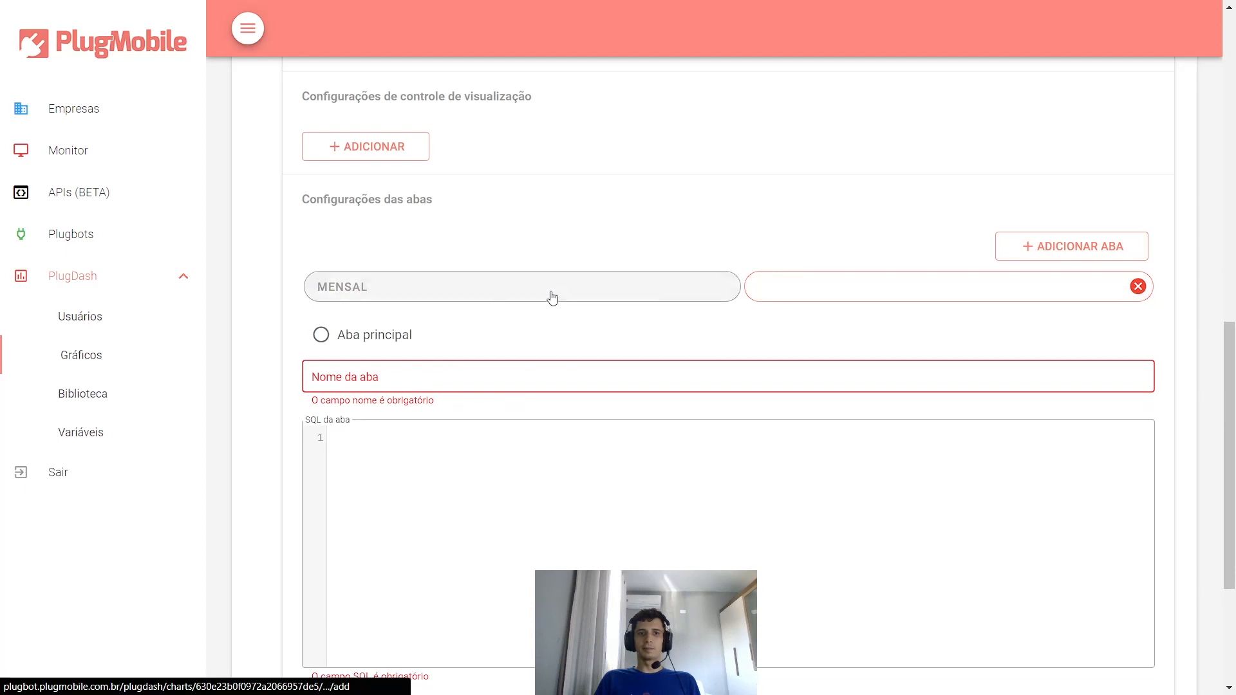
pyautogui.scroll(-2, 585, 323)
pyautogui.scroll(1, 541, 304)
pyautogui.click(580, 297)
pyautogui.write('S')
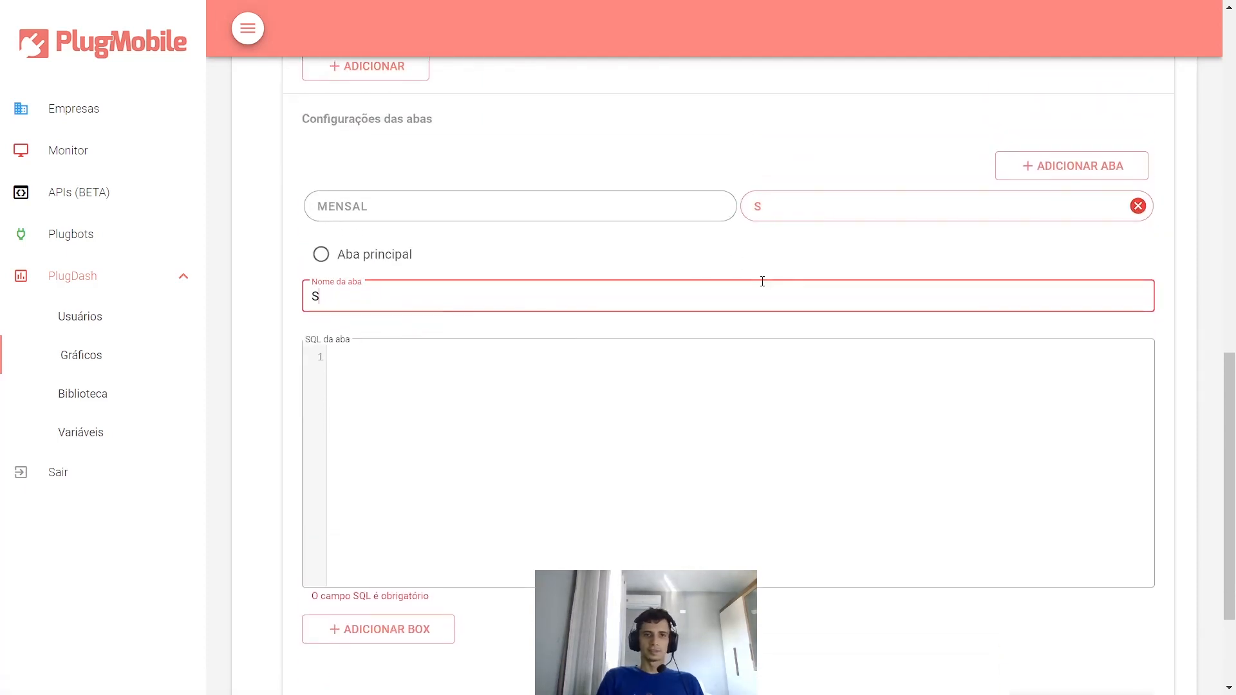
pyautogui.write('emanal')
# - Give Semanal the SQL 'select 30 as maximo, 20 as atual' and preview the chart
pyautogui.click(498, 381)
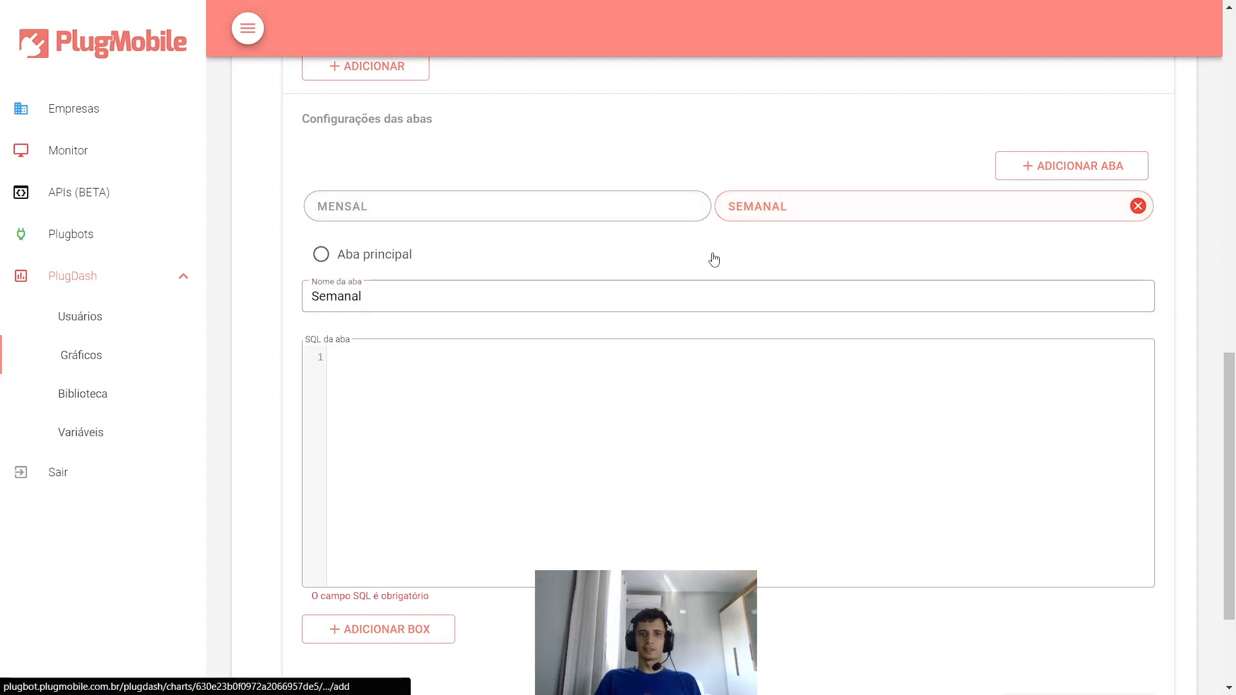
pyautogui.scroll(-1, 698, 414)
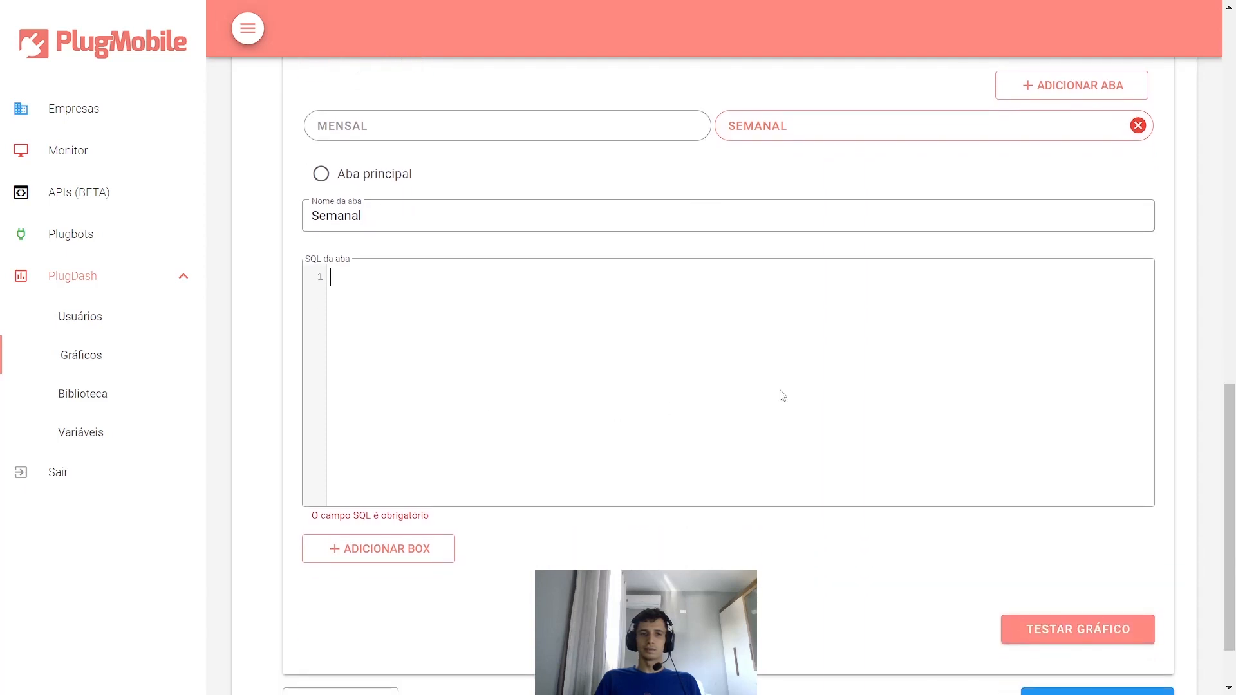
pyautogui.write('select')
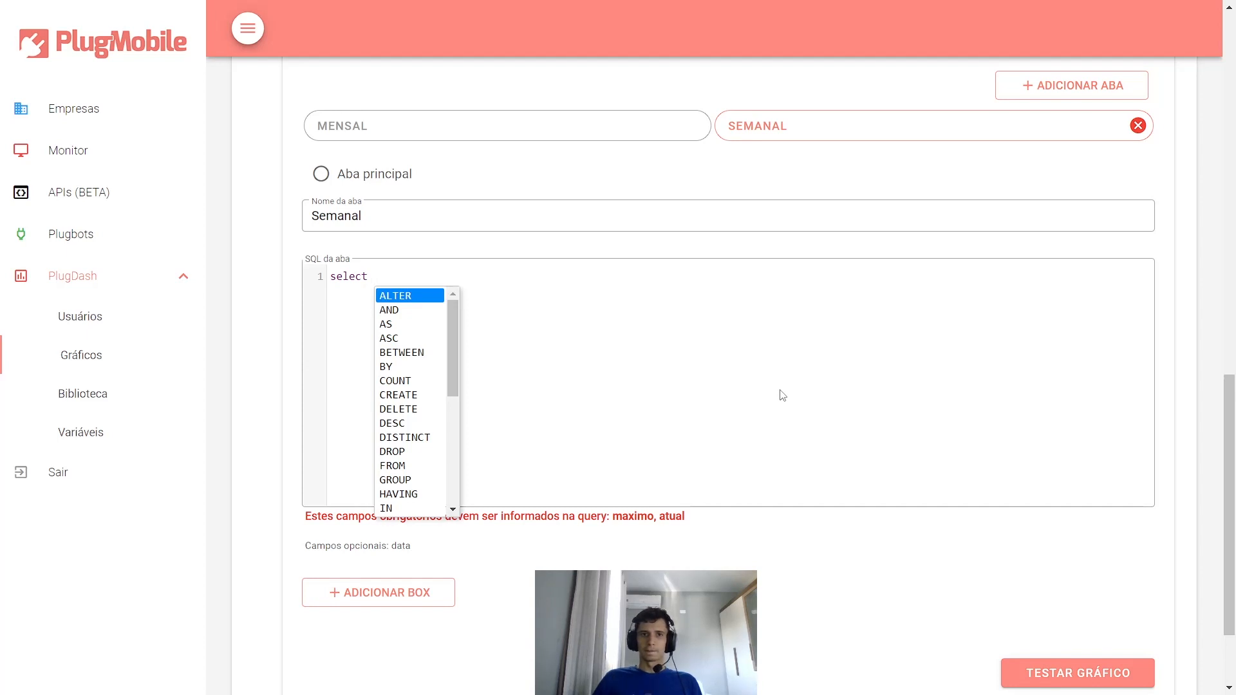
pyautogui.write('30 as ma')
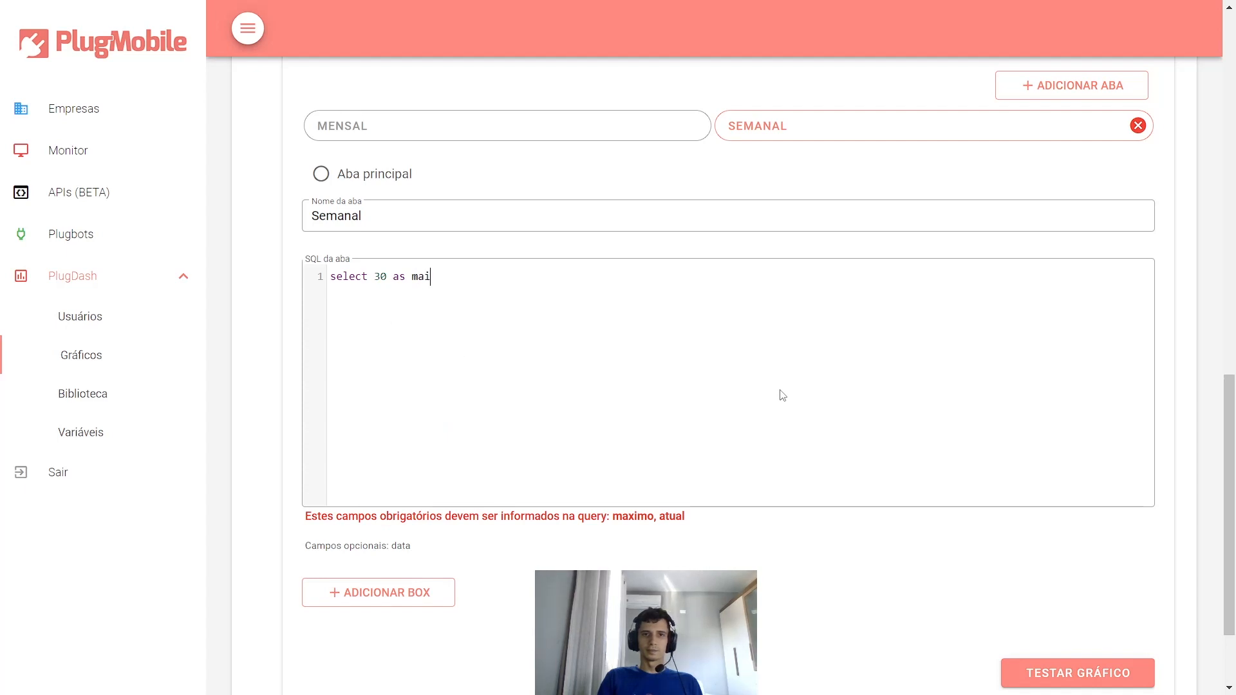
pyautogui.write('ximo, ')
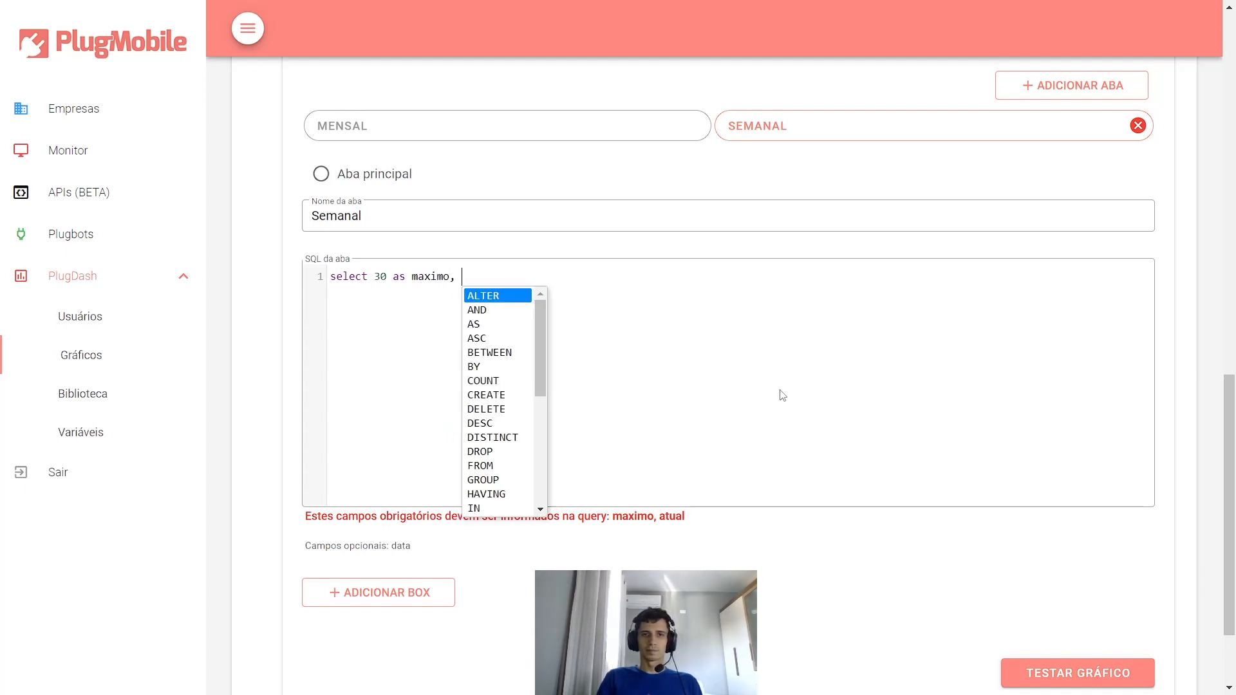
pyautogui.write('20 as atual')
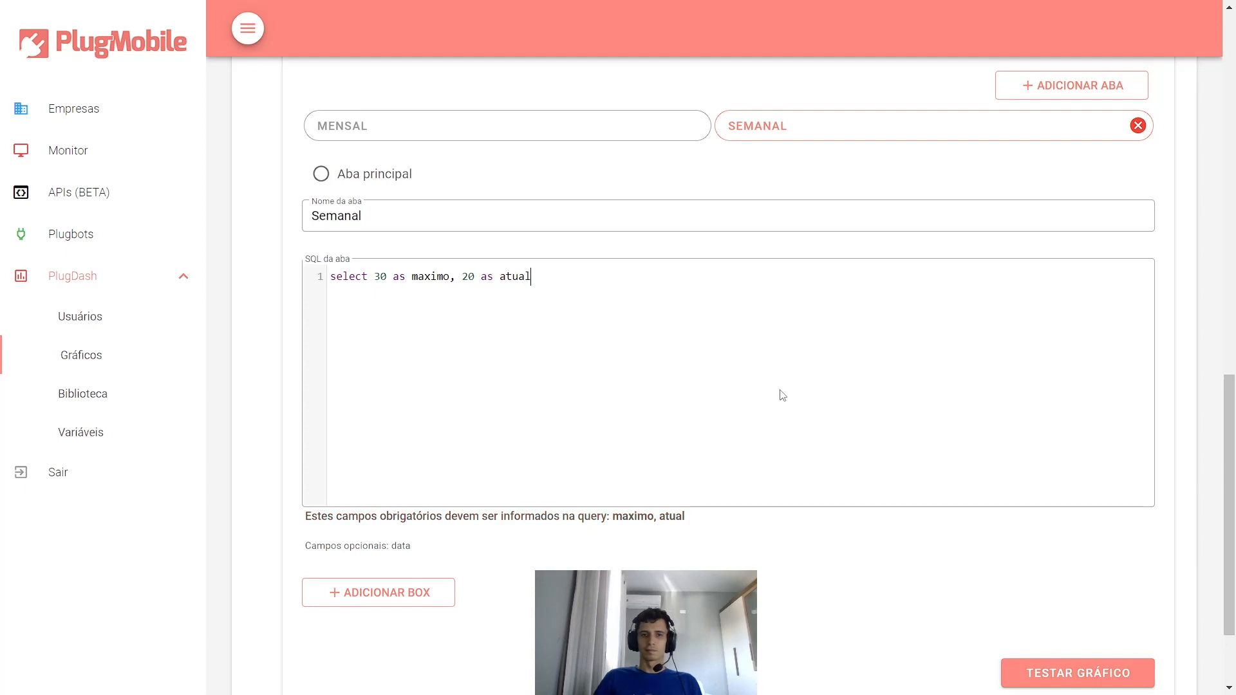
pyautogui.scroll(-2, 905, 348)
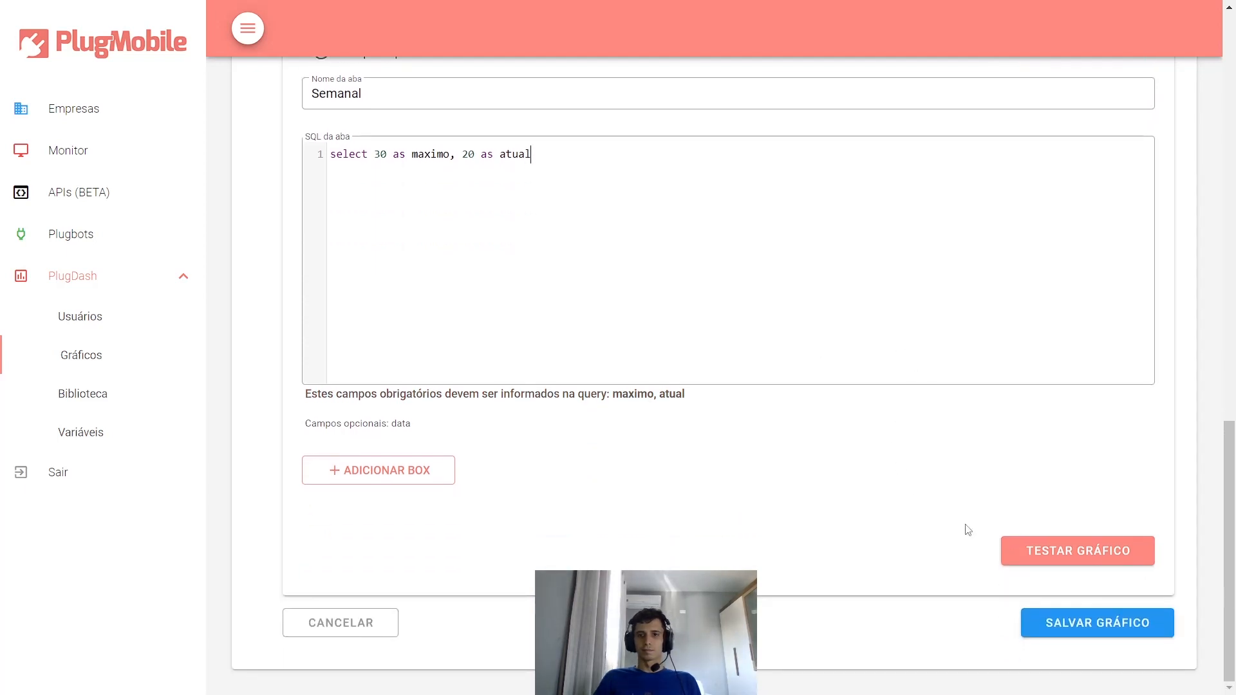
pyautogui.click(1020, 552)
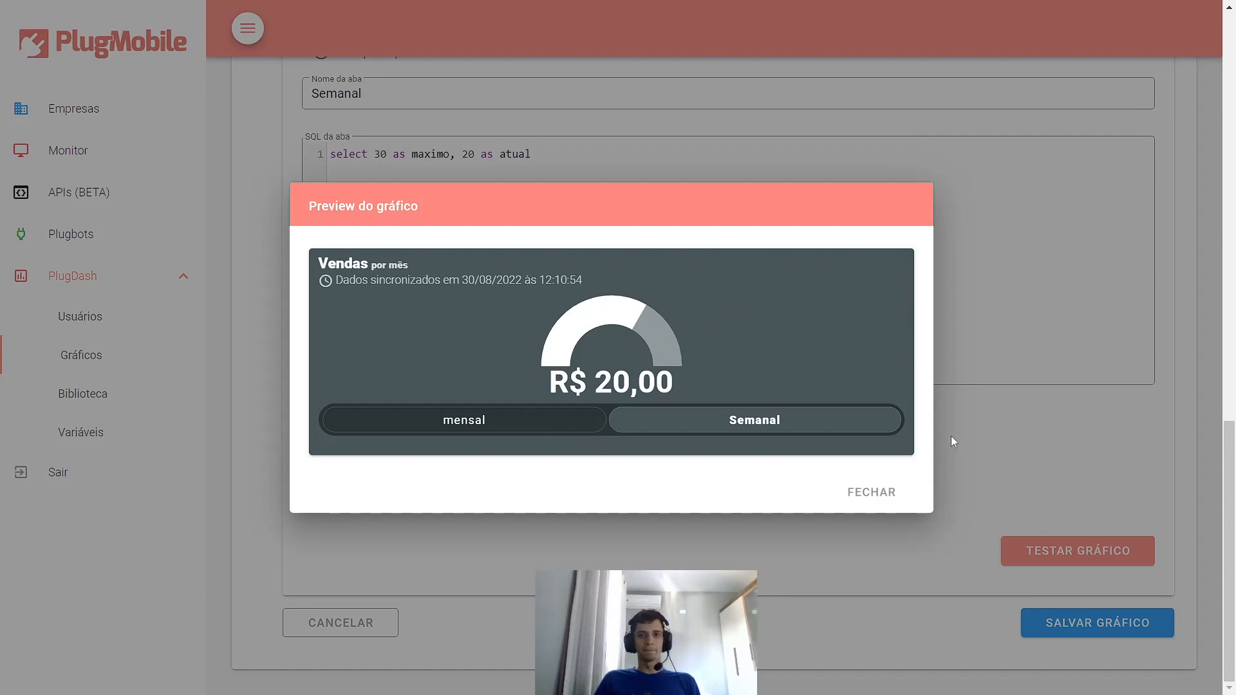
# - Close the Semanal preview, then preview the mensal tab at R$ 80,00 and close it
pyautogui.click(859, 495)
pyautogui.scroll(4, 657, 433)
pyautogui.scroll(-1, 647, 432)
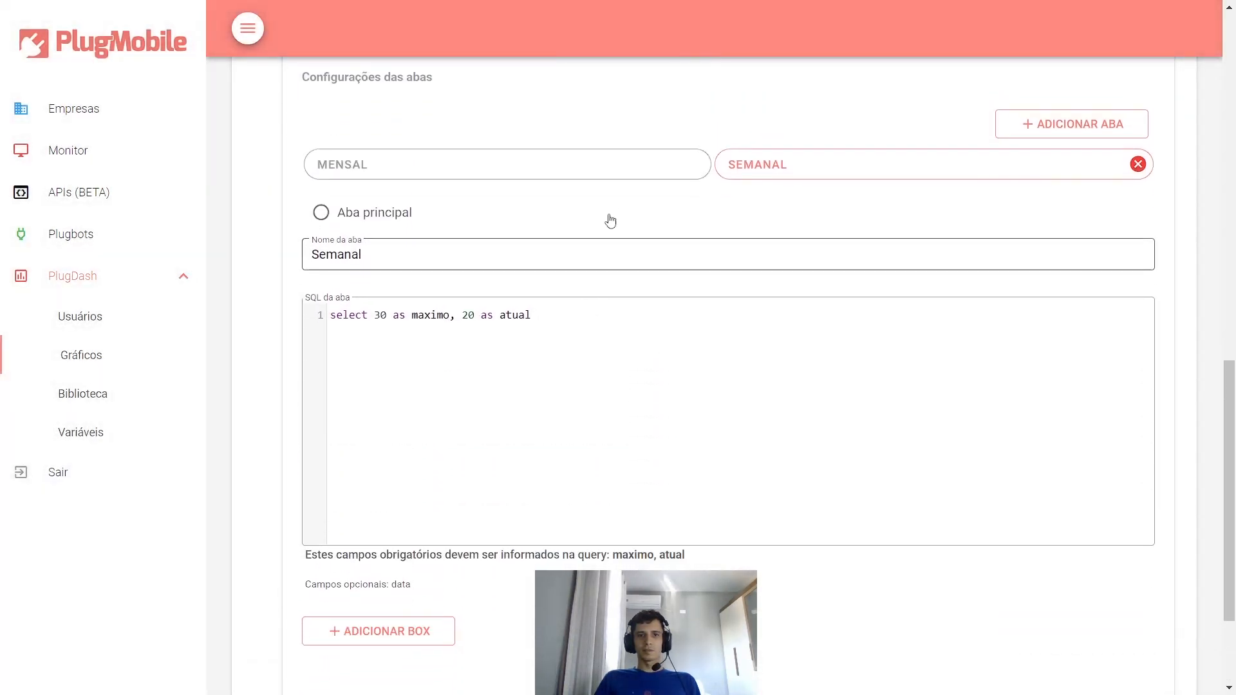
pyautogui.click(604, 170)
pyautogui.scroll(-2, 900, 416)
pyautogui.click(1025, 583)
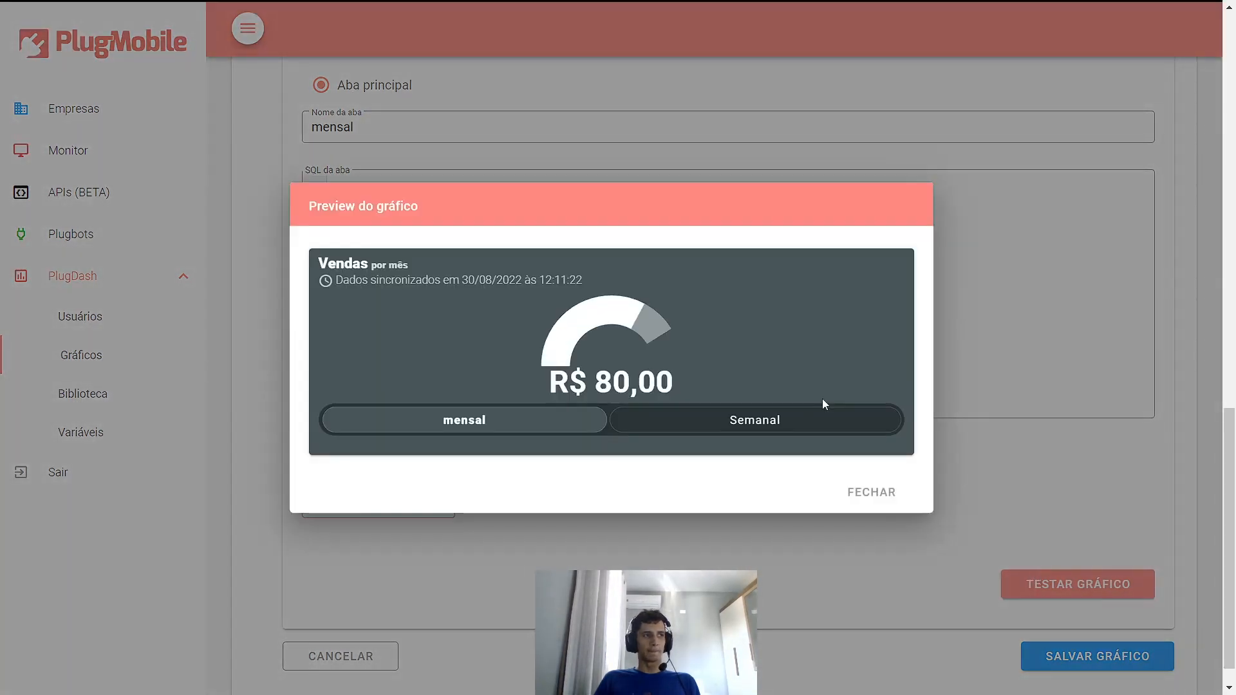
pyautogui.click(896, 497)
pyautogui.scroll(5, 663, 232)
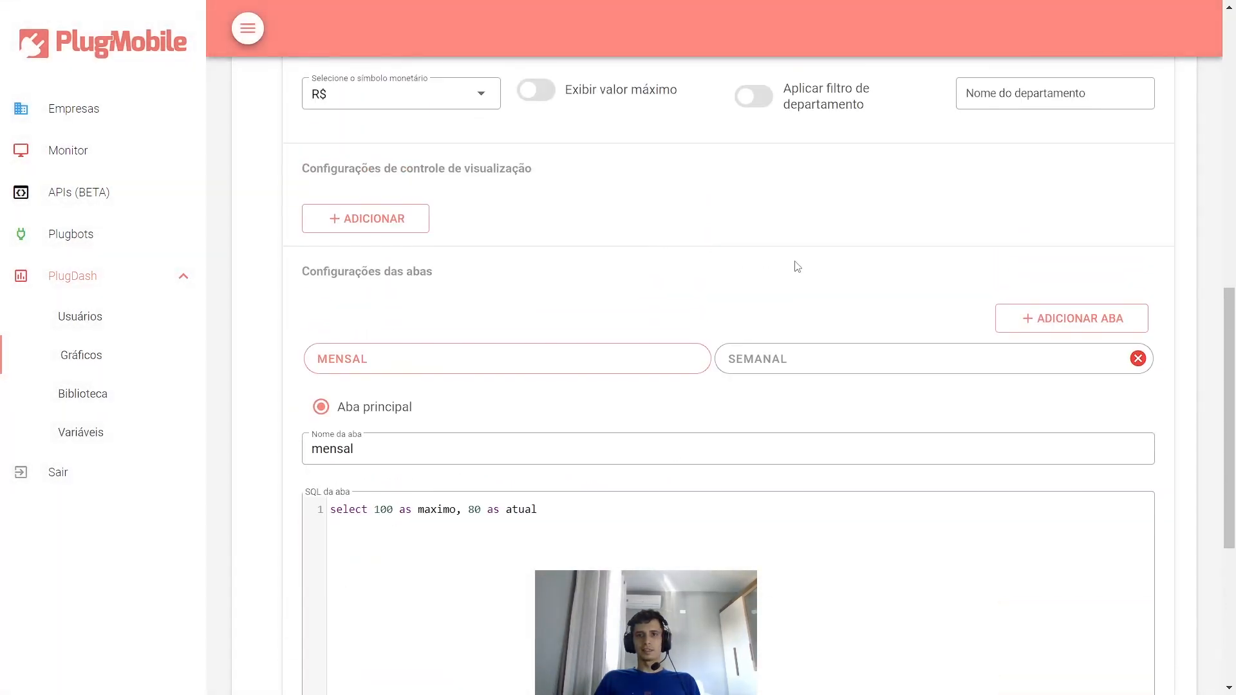
pyautogui.scroll(-5, 816, 271)
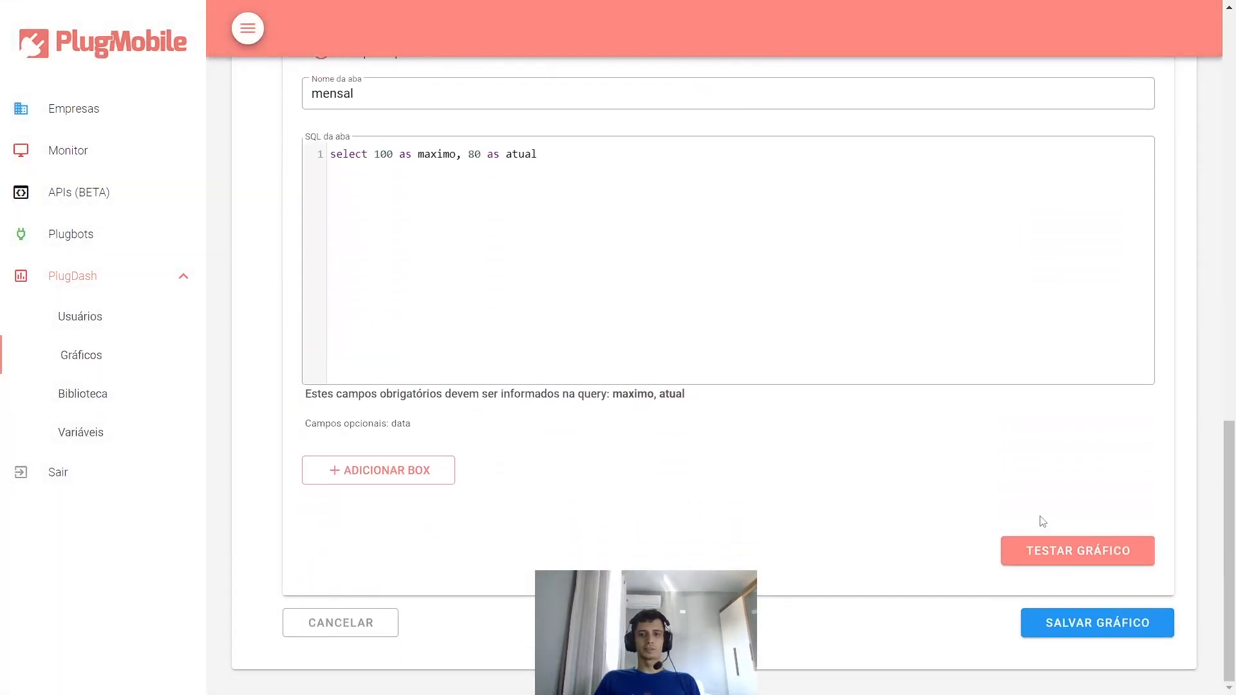
# - Save the Vendas Progresso chart into the Financeiro group's chart list
pyautogui.click(1062, 619)
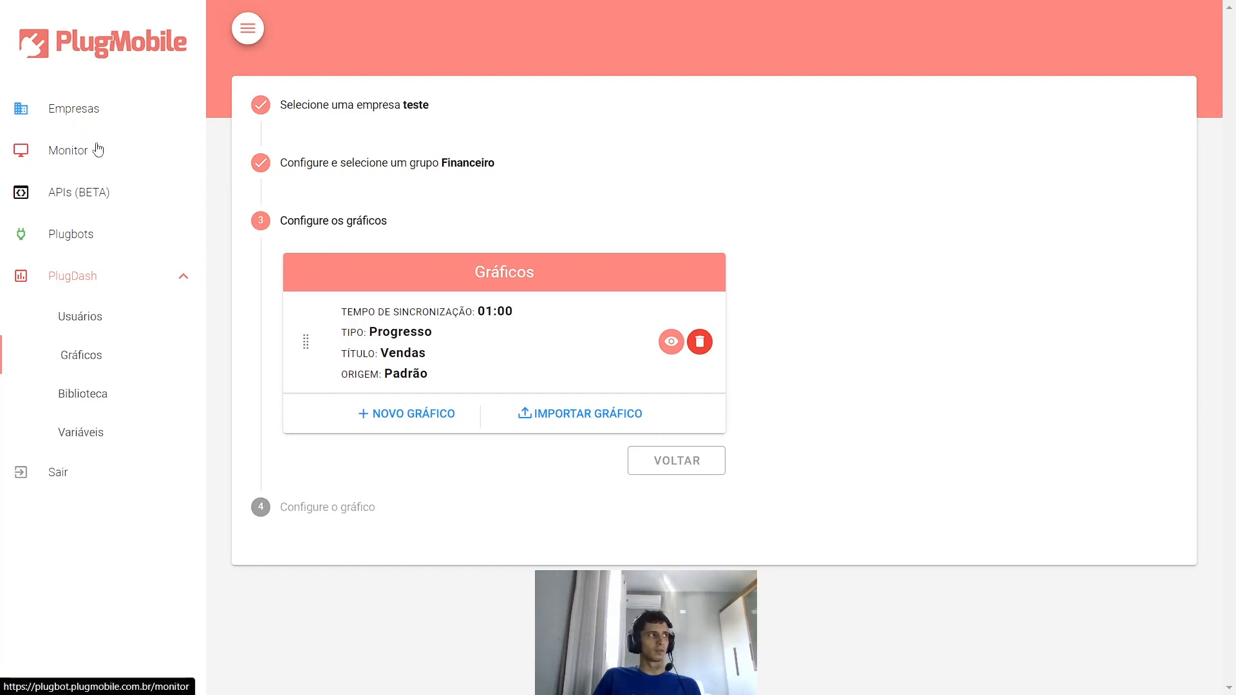
# - Open the Monitor and select the PlugbotMySQL PlugBot
pyautogui.click(68, 157)
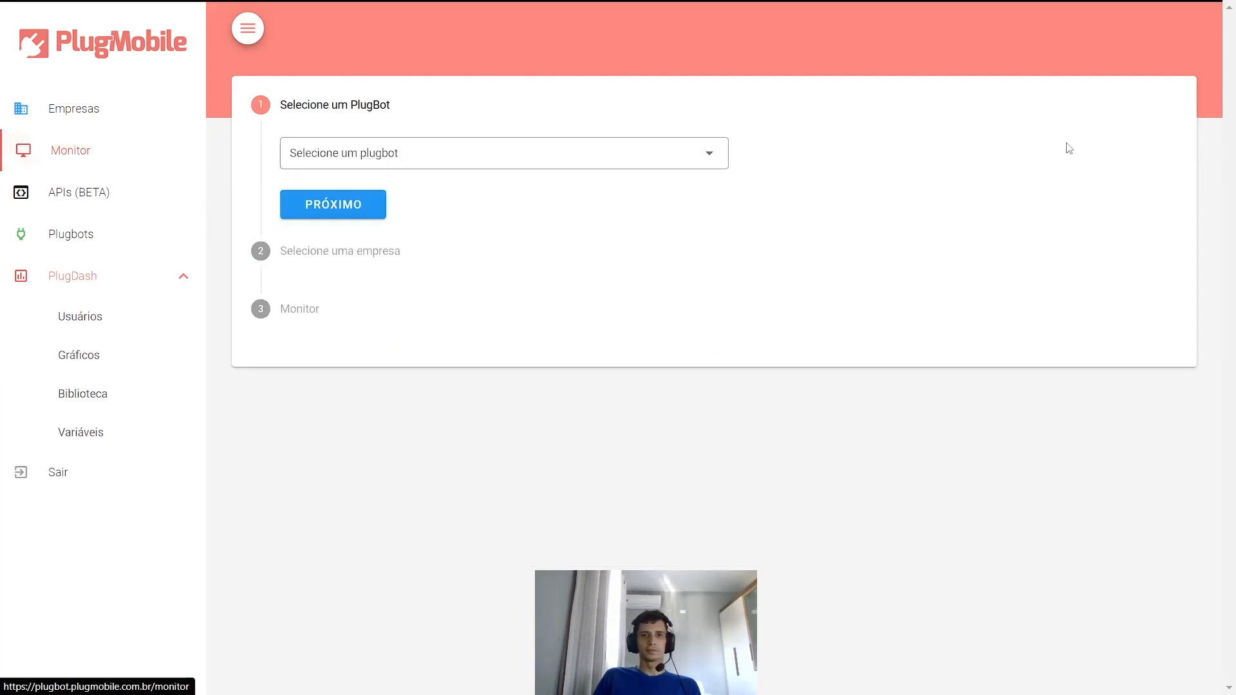
pyautogui.click(544, 165)
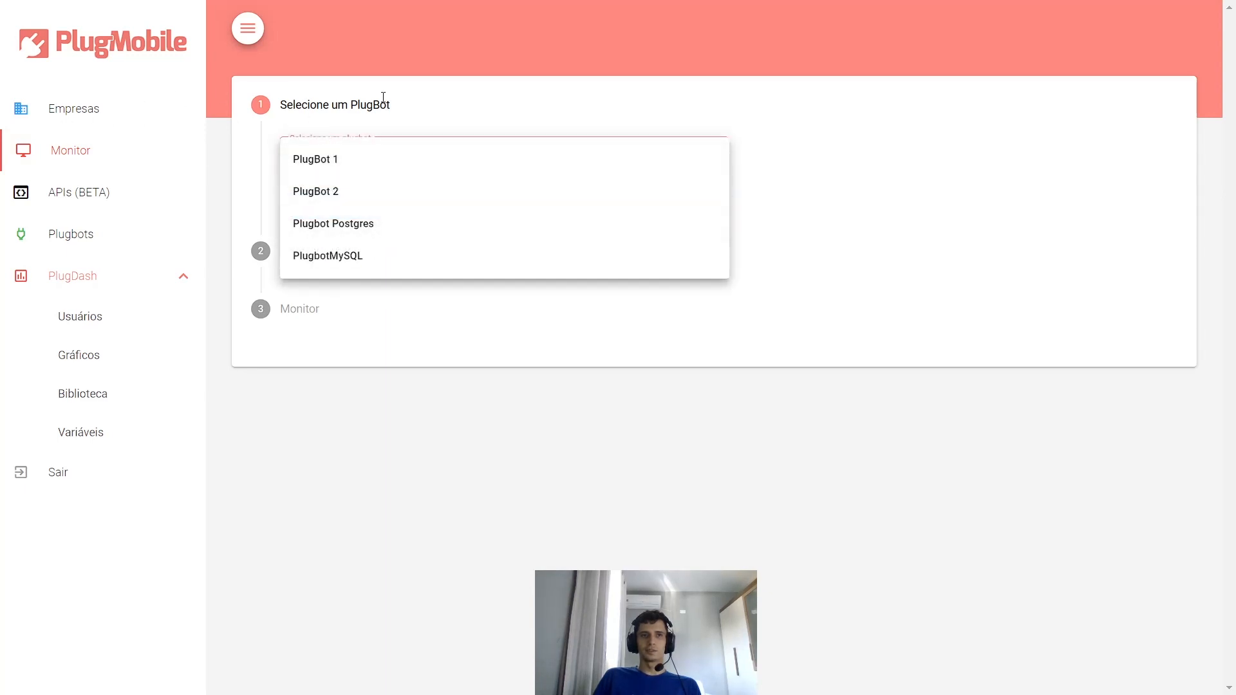
pyautogui.click(341, 259)
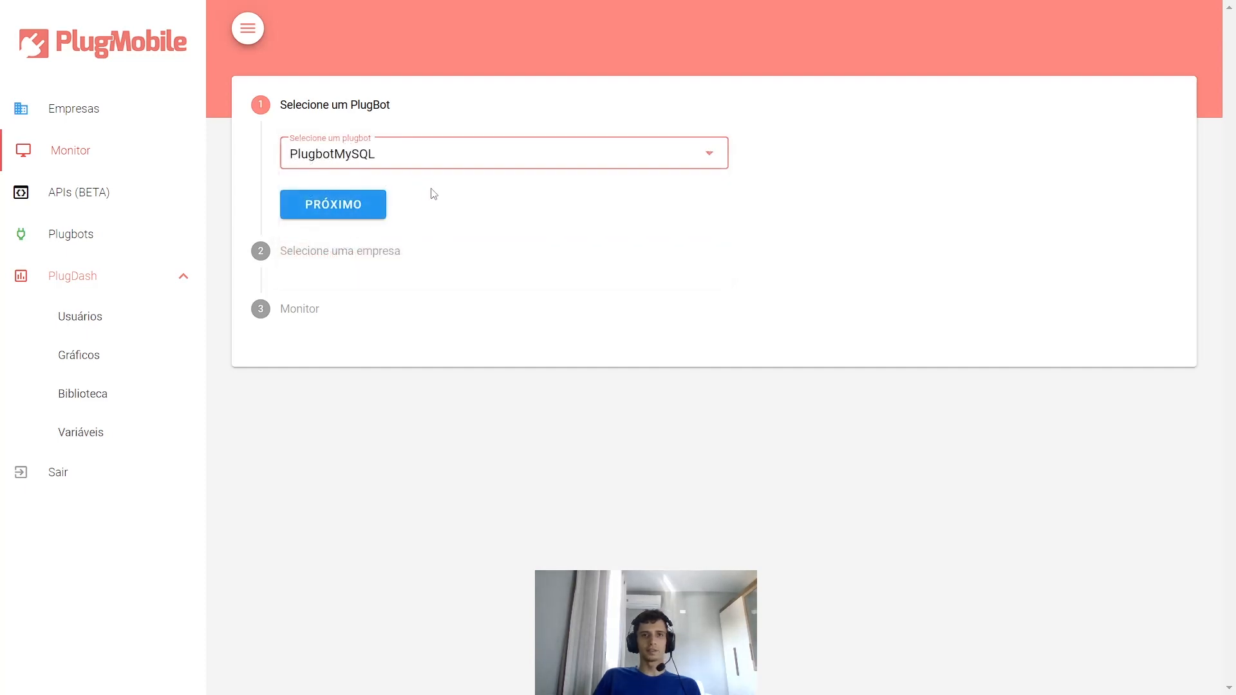
pyautogui.click(460, 179)
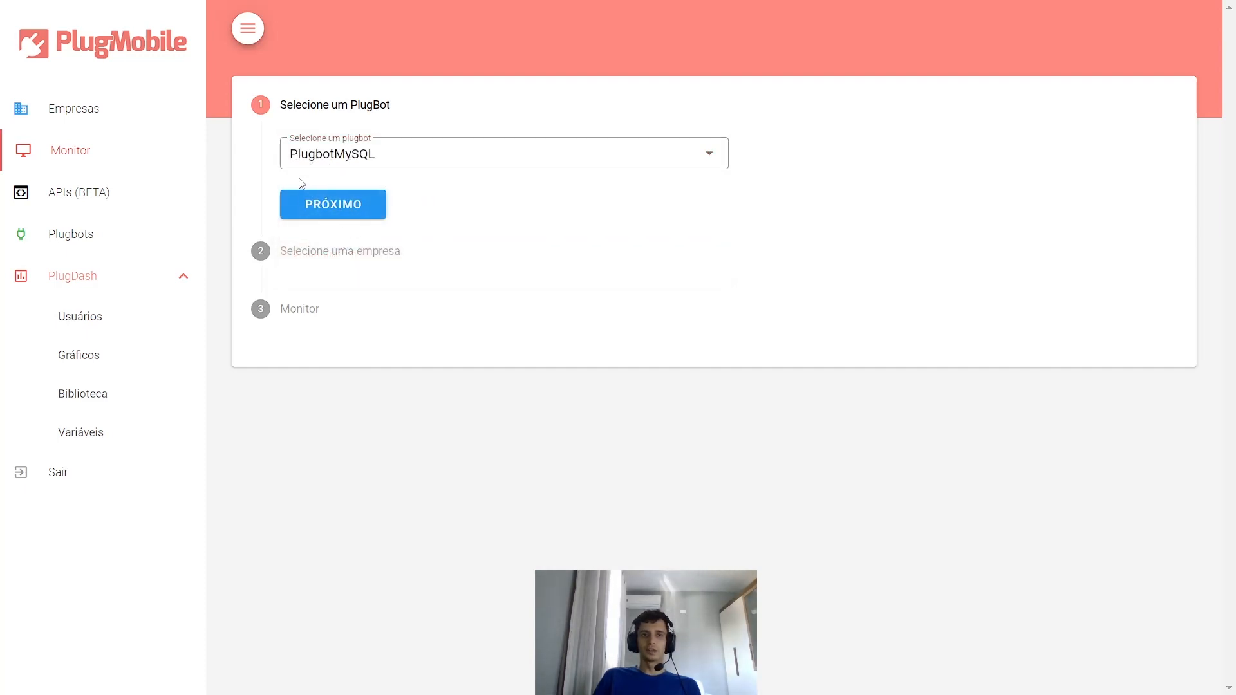
pyautogui.click(367, 204)
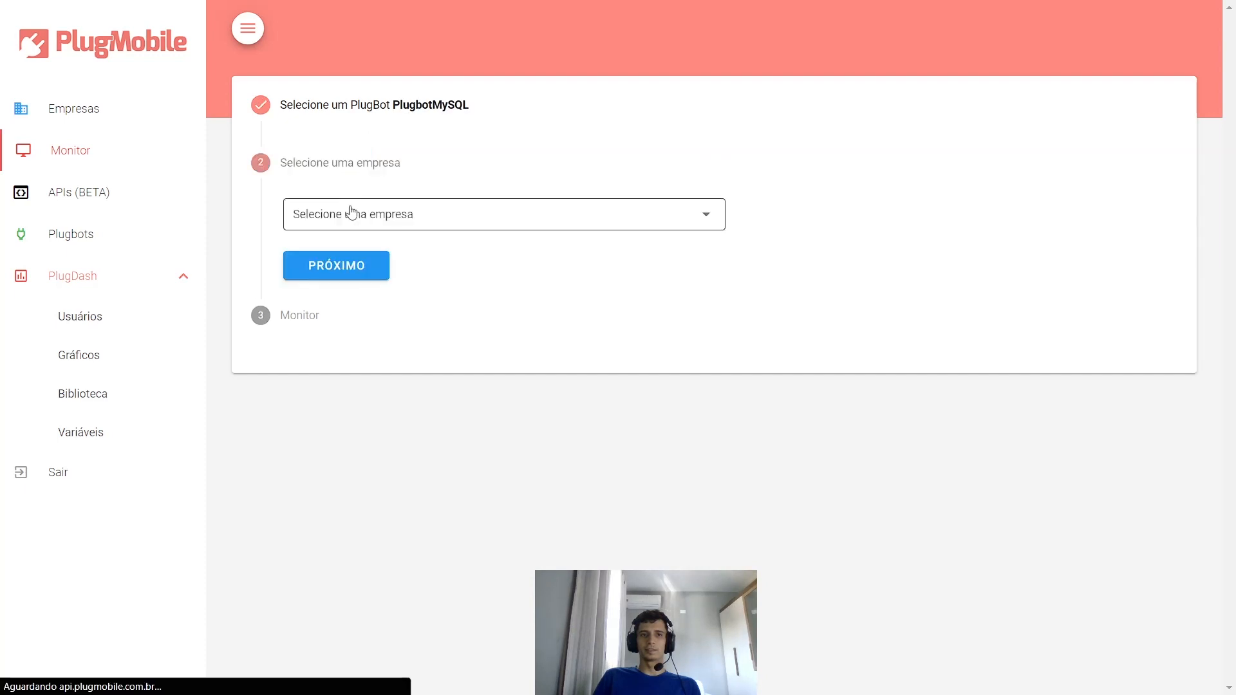
# - Choose company 'teste' and browse its info log entries
pyautogui.click(383, 219)
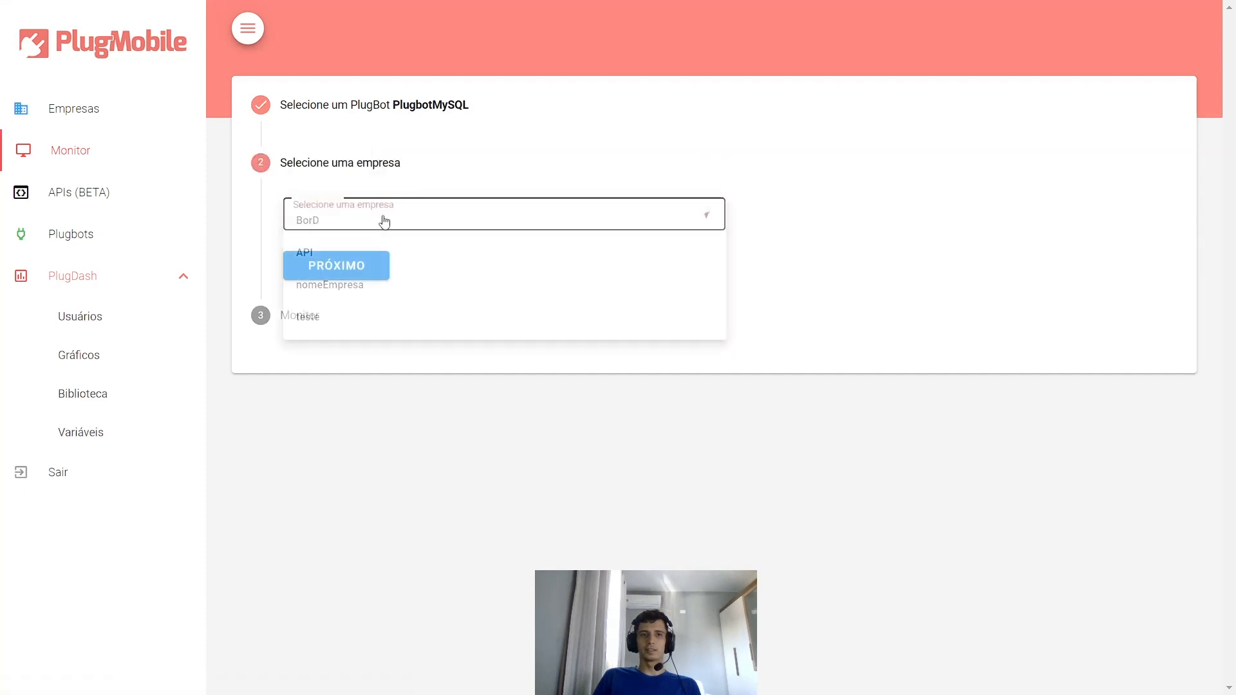
pyautogui.click(312, 315)
pyautogui.click(339, 267)
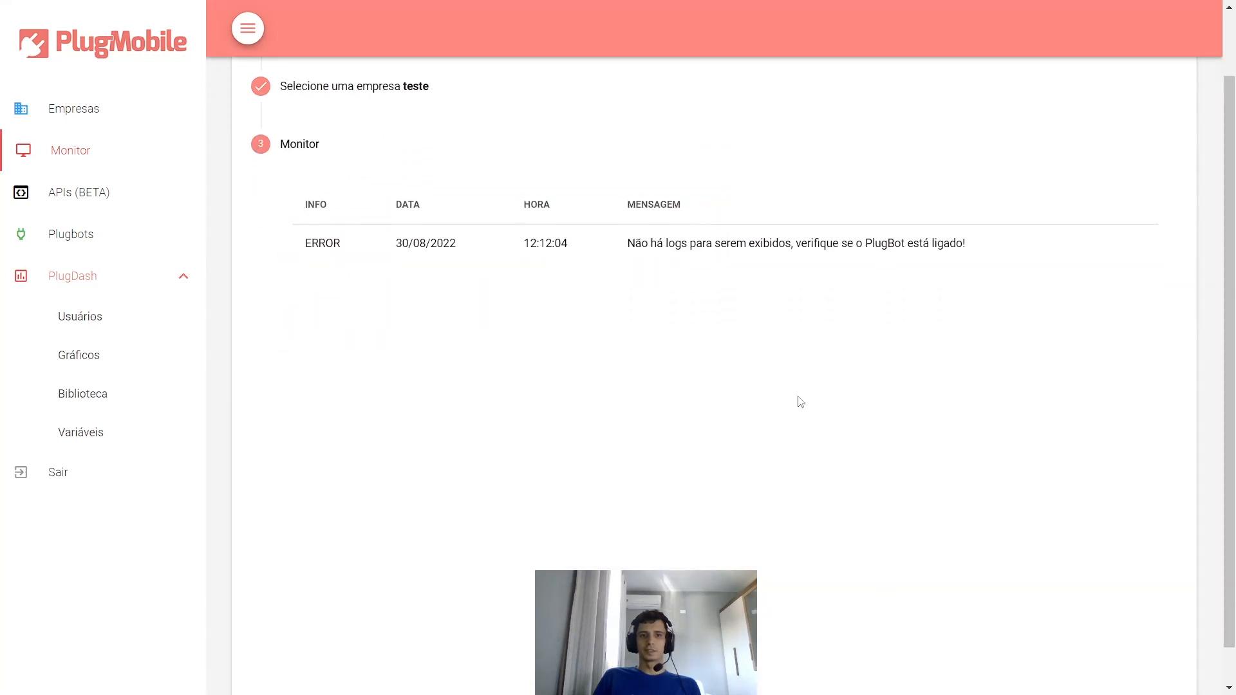
pyautogui.scroll(-10, 743, 360)
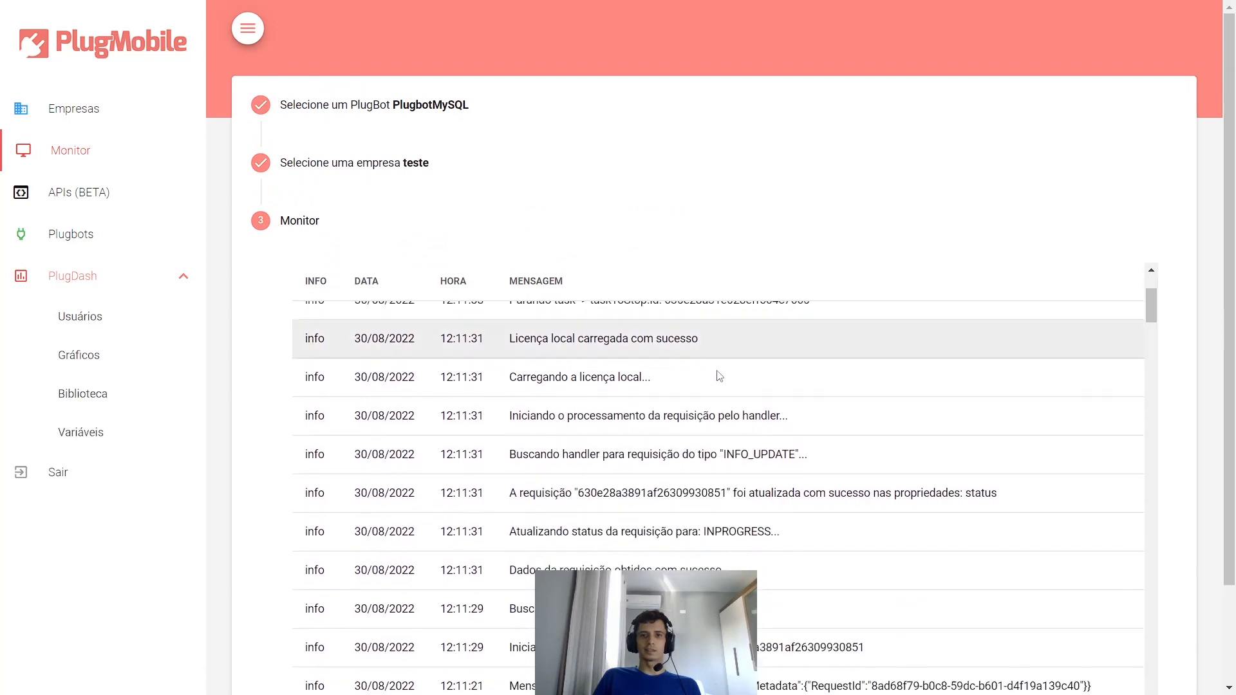
pyautogui.scroll(10, 743, 389)
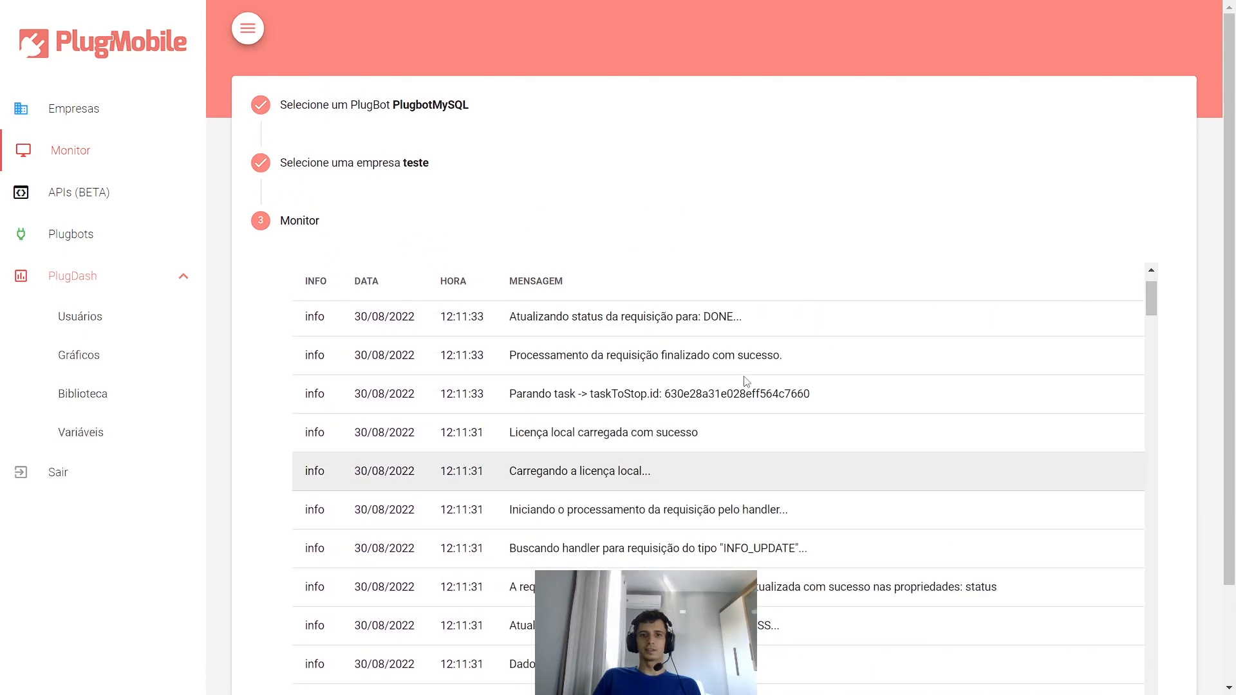
pyautogui.scroll(-2, 800, 216)
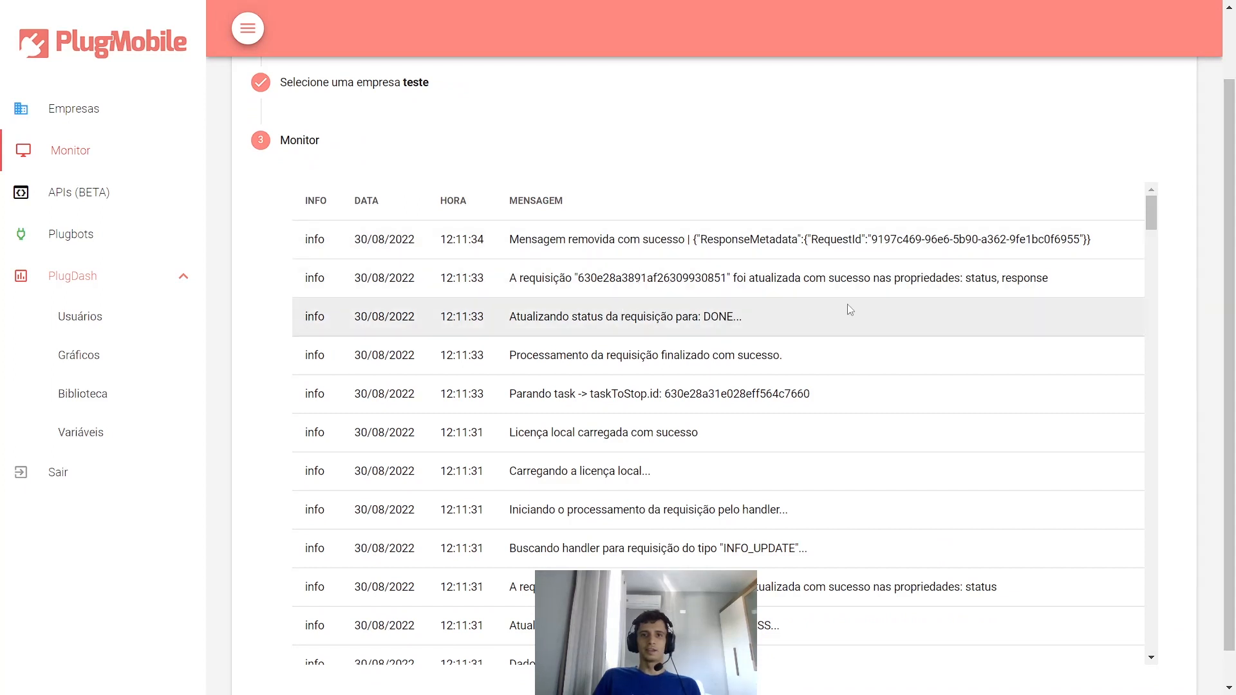
pyautogui.scroll(-1, 721, 351)
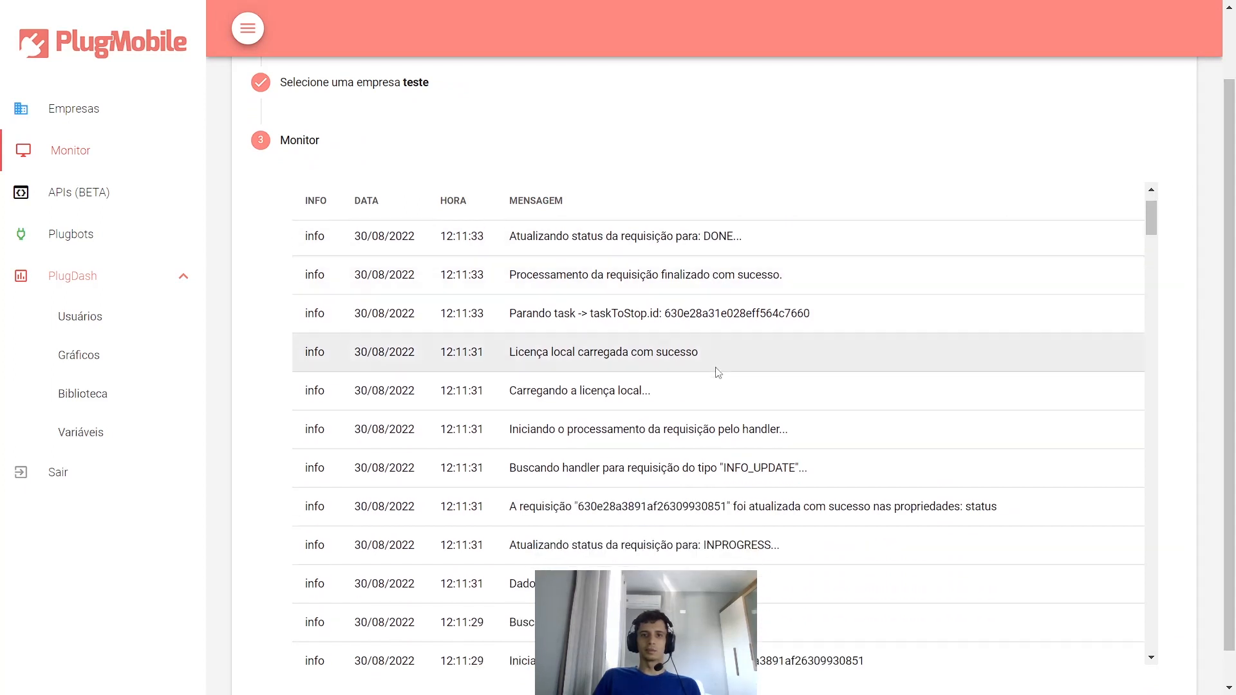
pyautogui.scroll(4, 704, 504)
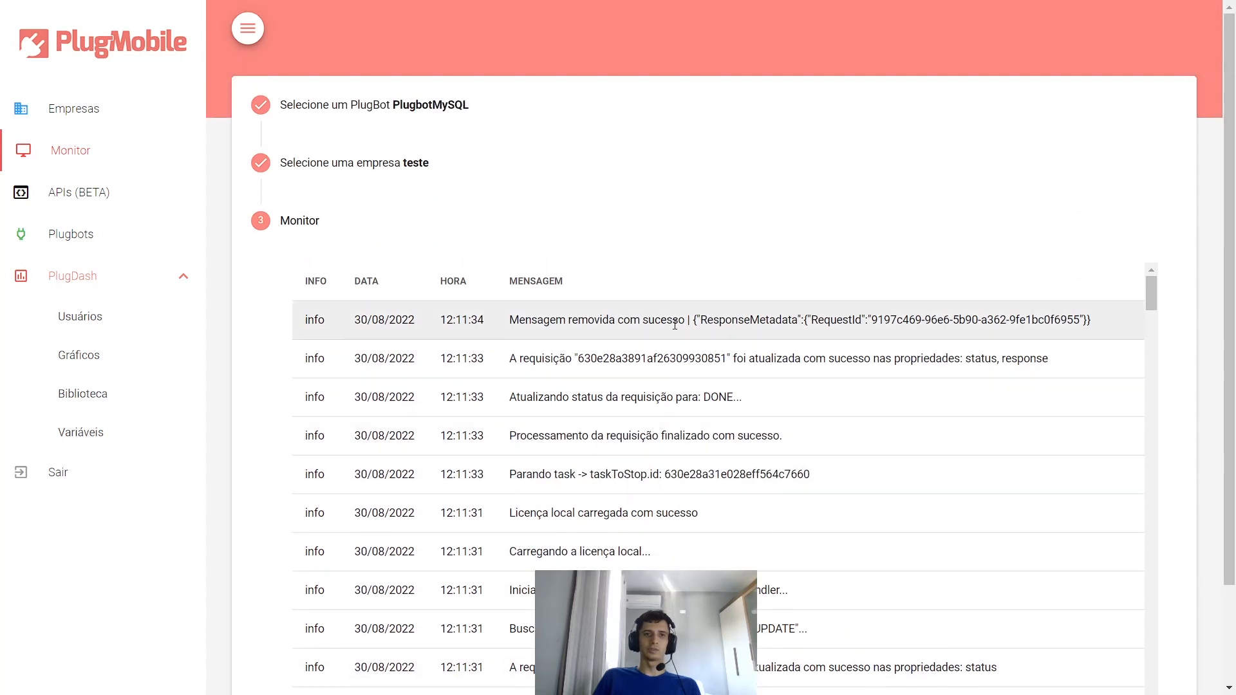